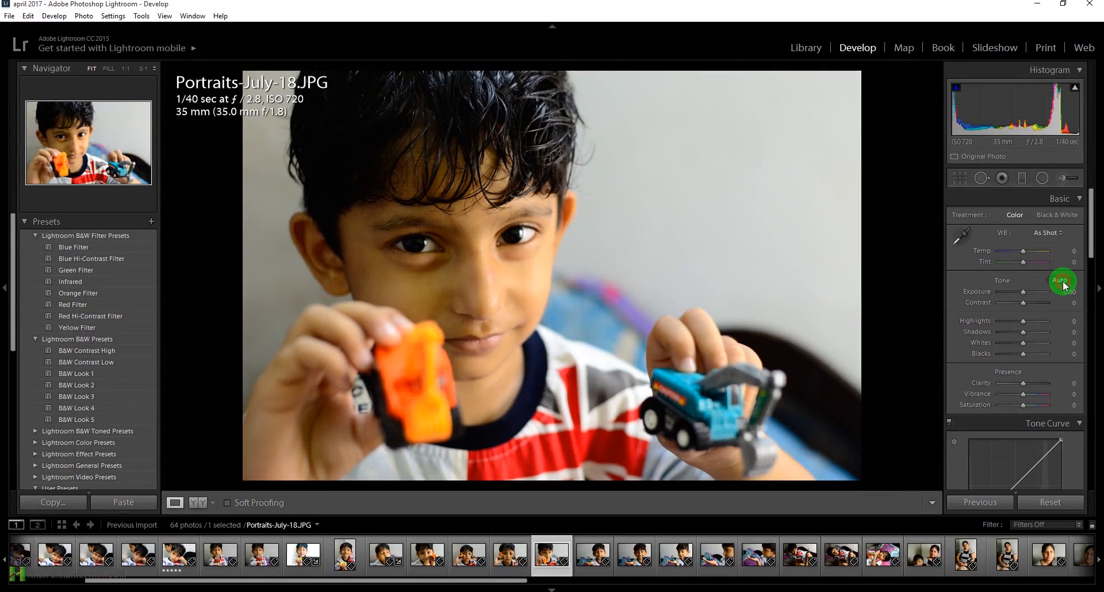
Apply automatic tone to the portrait and refine it with Exposure +0.24, Contrast -38, Highlights -69 and Blacks -2.
left_click(1061, 281)
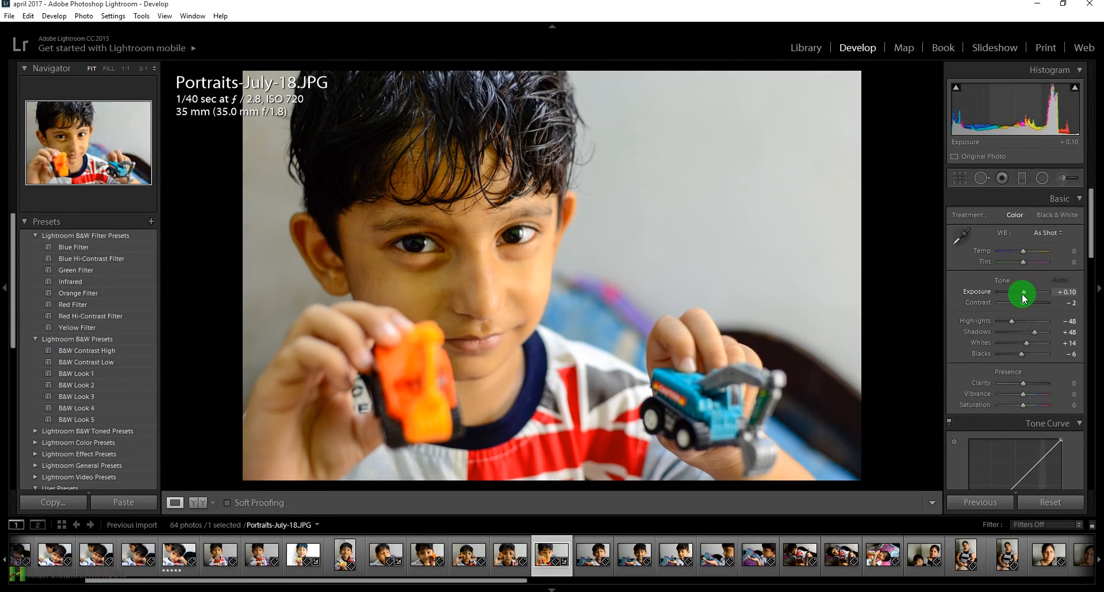
left_click_drag(1022, 293, 1024, 292)
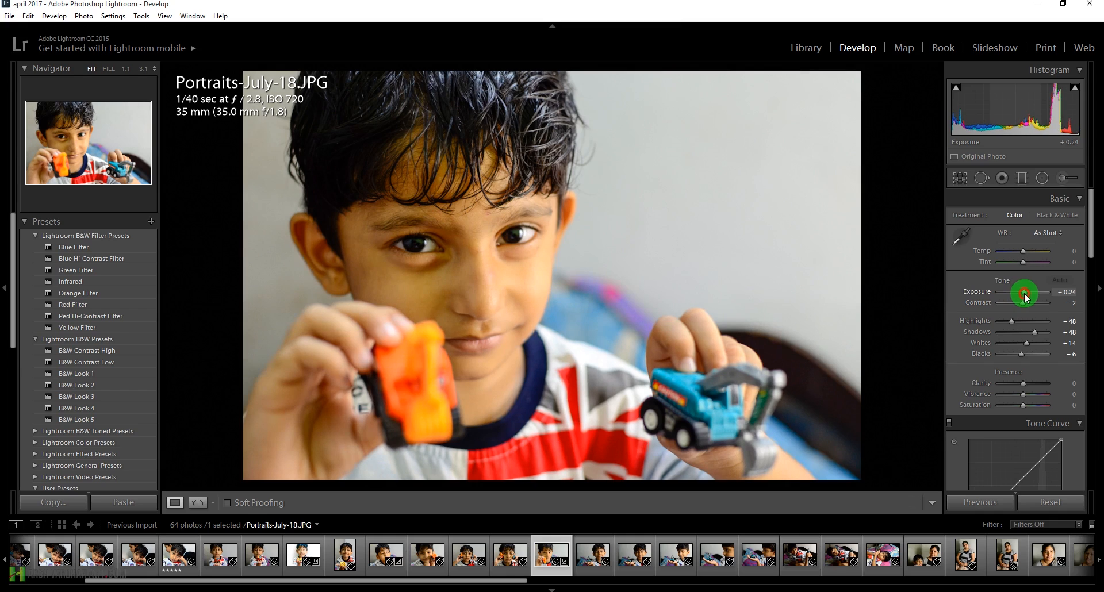
left_click_drag(1023, 303, 1016, 305)
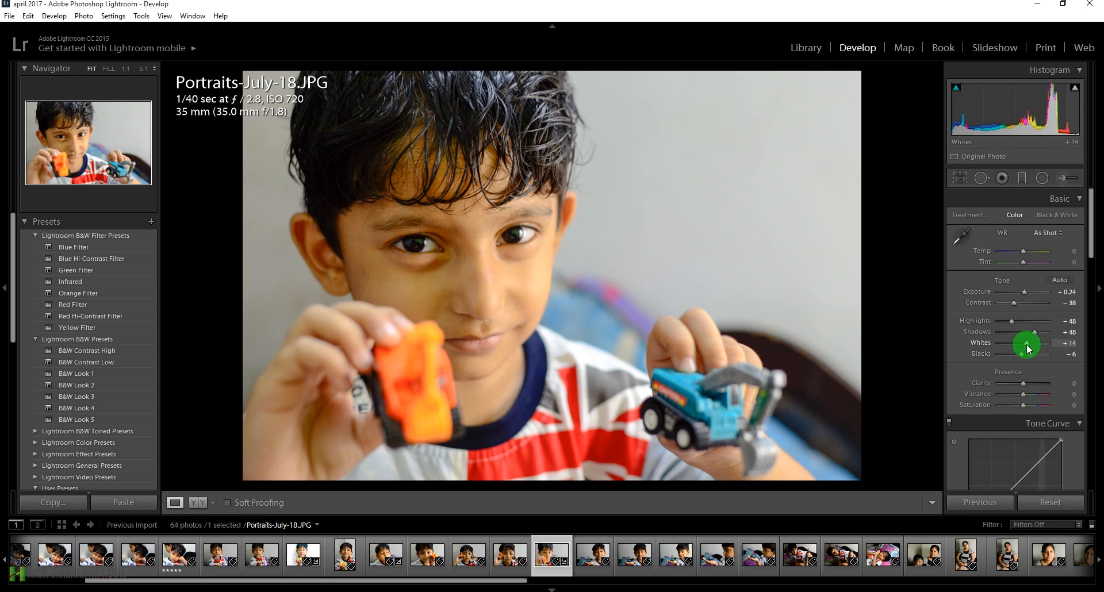
left_click_drag(1022, 358, 1023, 359)
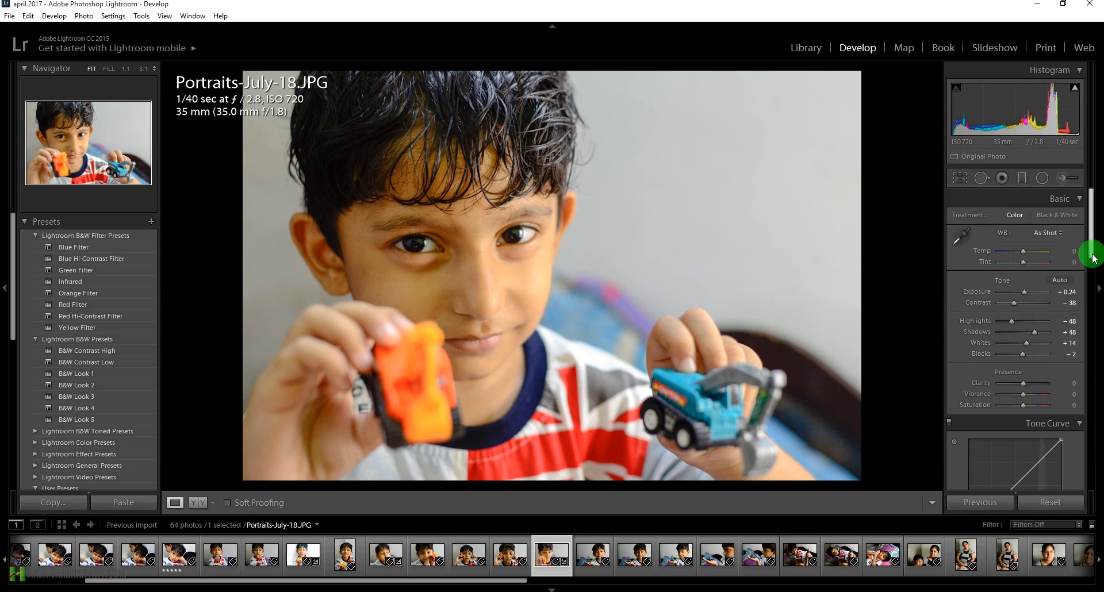
left_click_drag(1093, 247, 1092, 262)
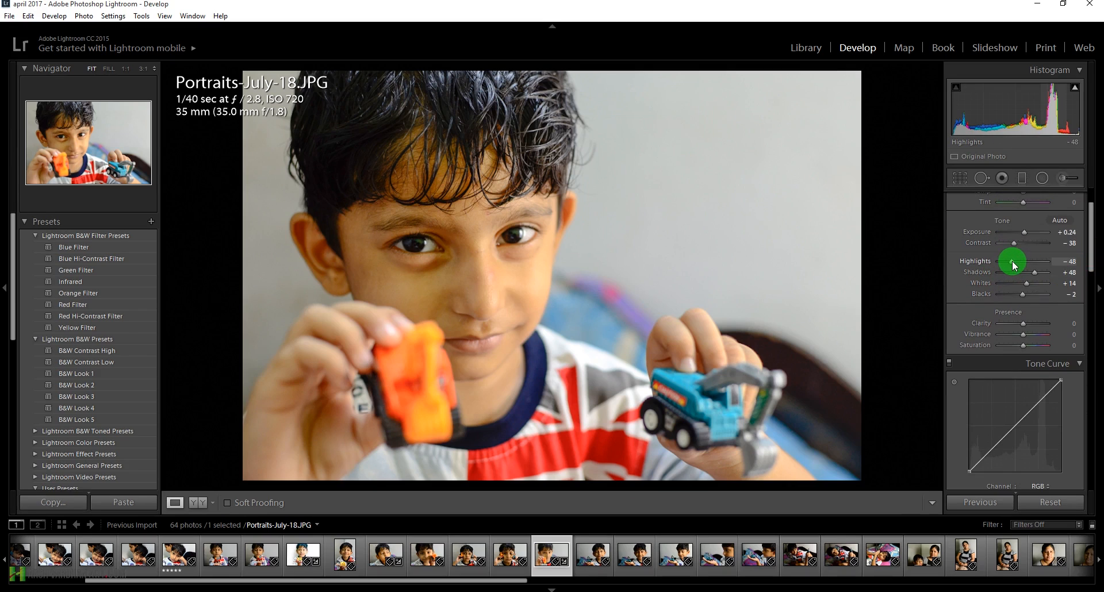
left_click_drag(1011, 262, 1007, 264)
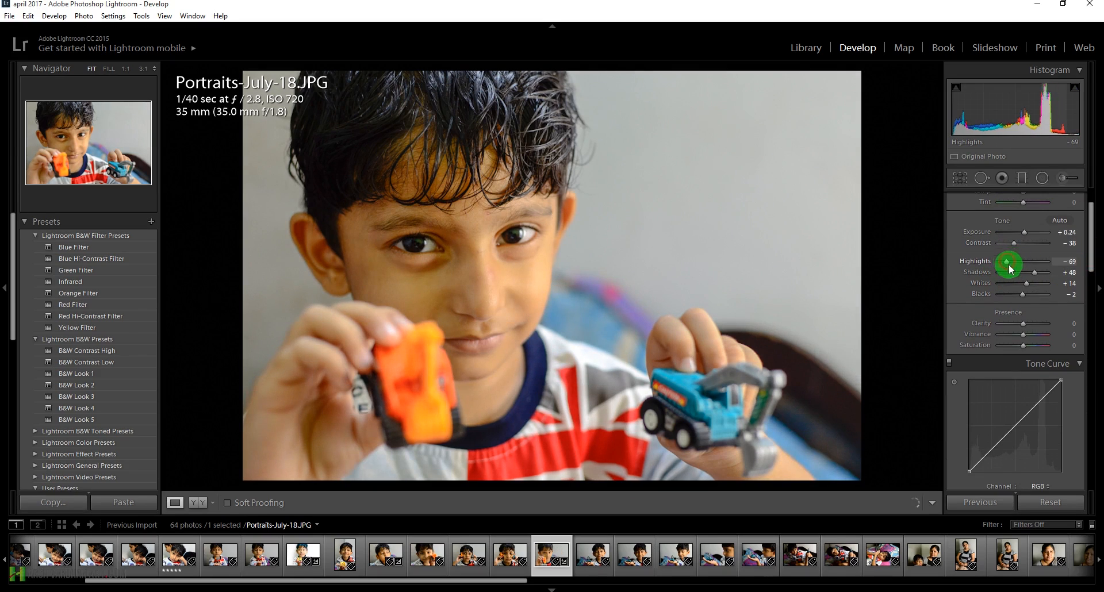
left_click(1071, 263)
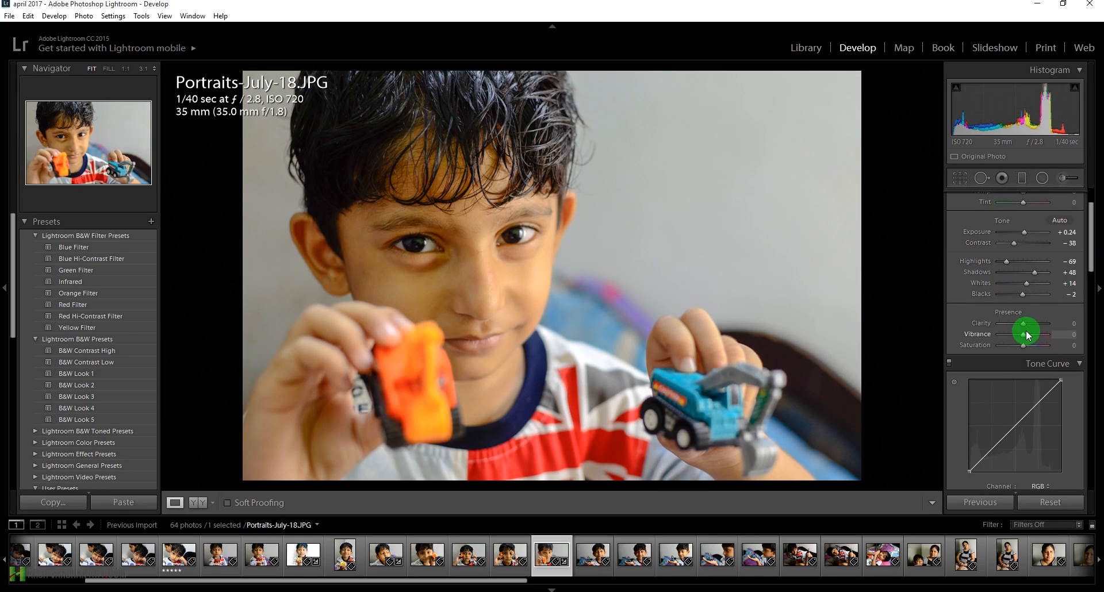
Set the portrait's Clarity to +7 and its Saturation to +5.
left_click_drag(1024, 324, 1027, 325)
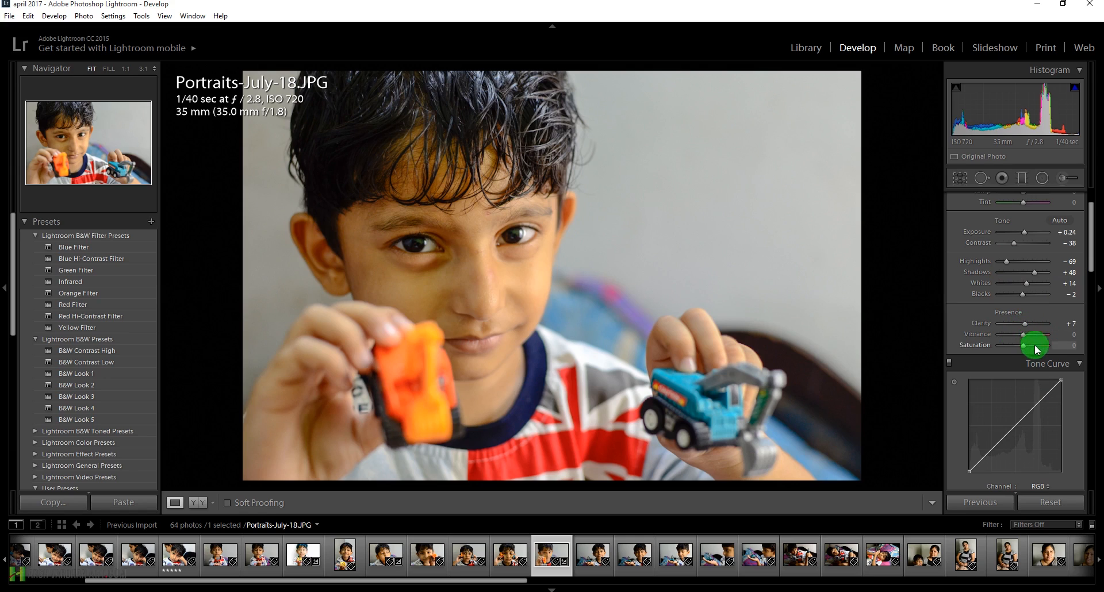
left_click_drag(1023, 347, 1027, 348)
left_click(1025, 347)
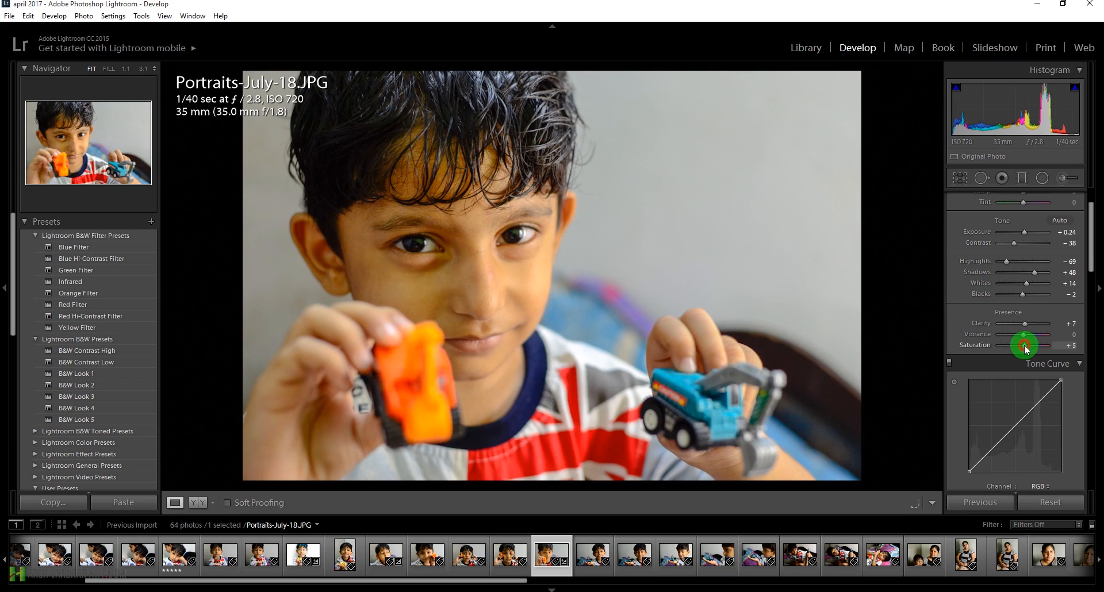
left_click(1026, 349)
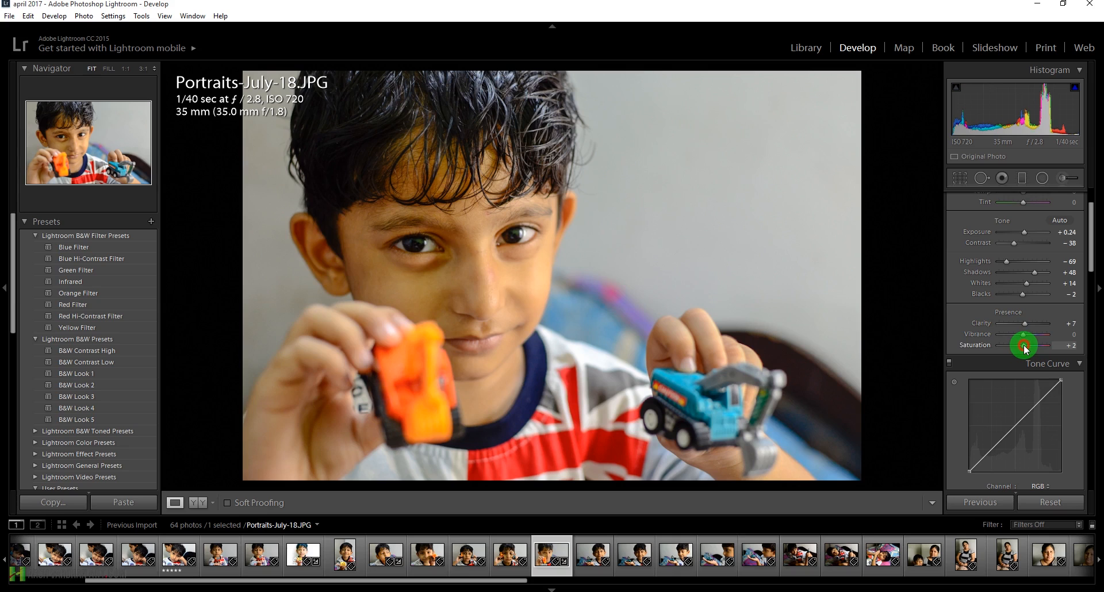
left_click_drag(1026, 349, 1027, 349)
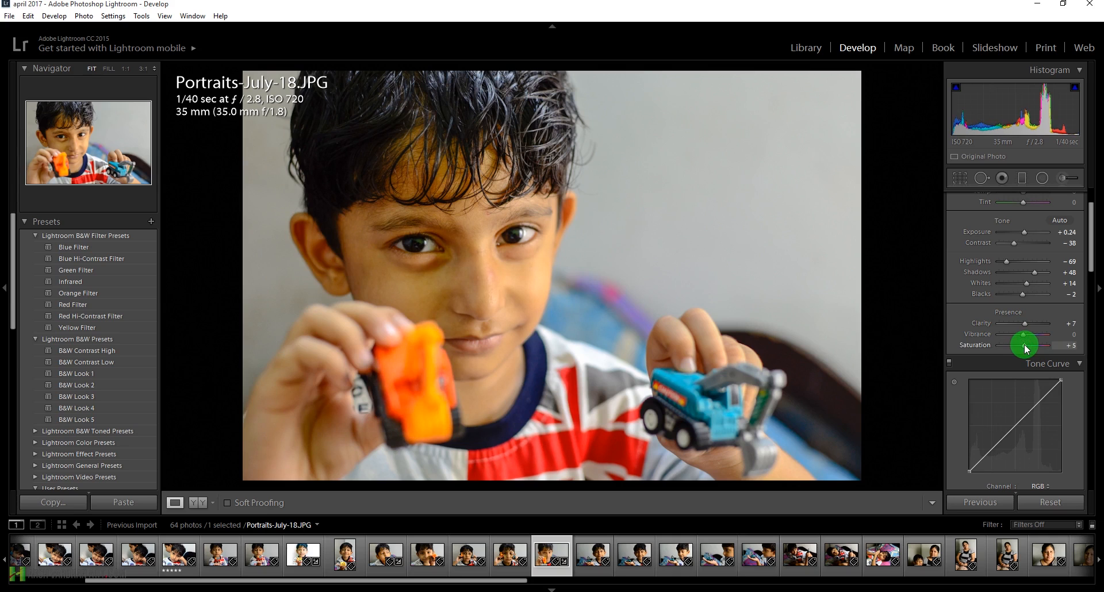
Enable profile corrections and chromatic aberration removal in the lens corrections.
left_click_drag(1094, 247, 1096, 446)
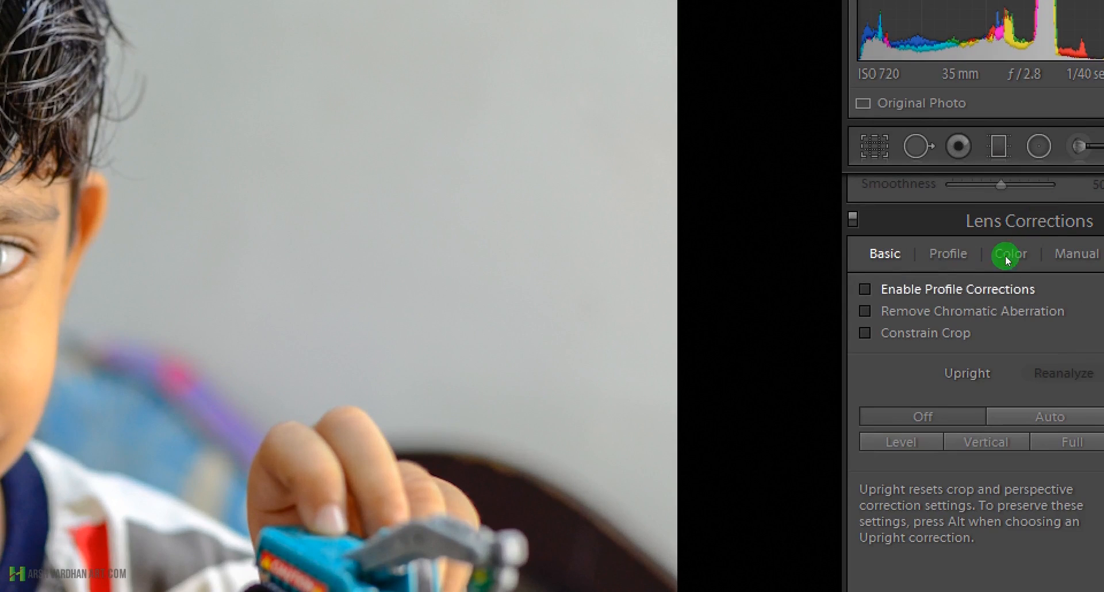
left_click(955, 289)
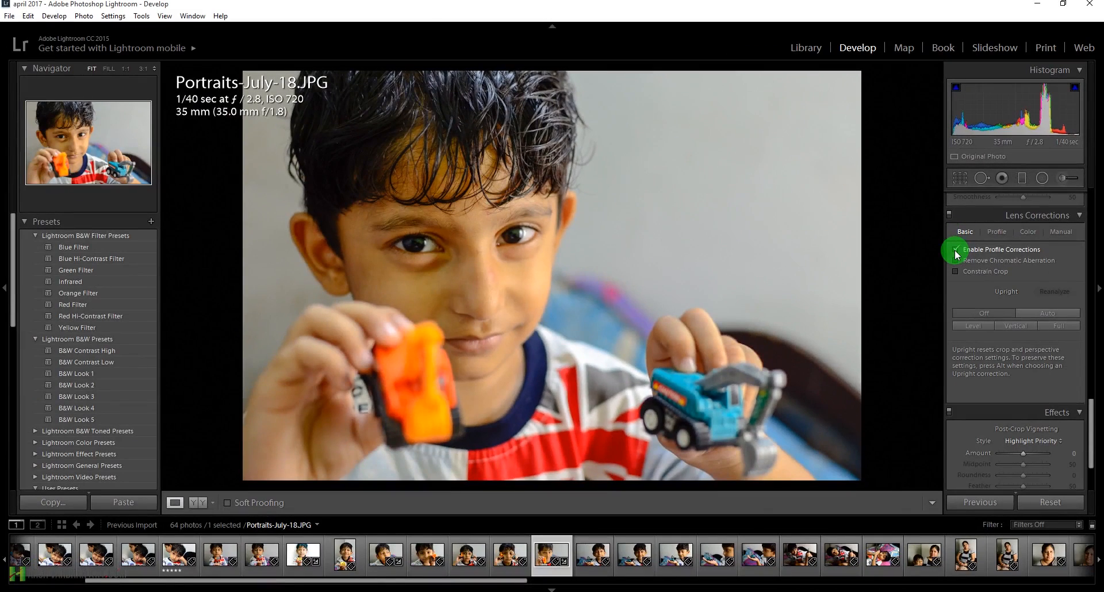
left_click(955, 250)
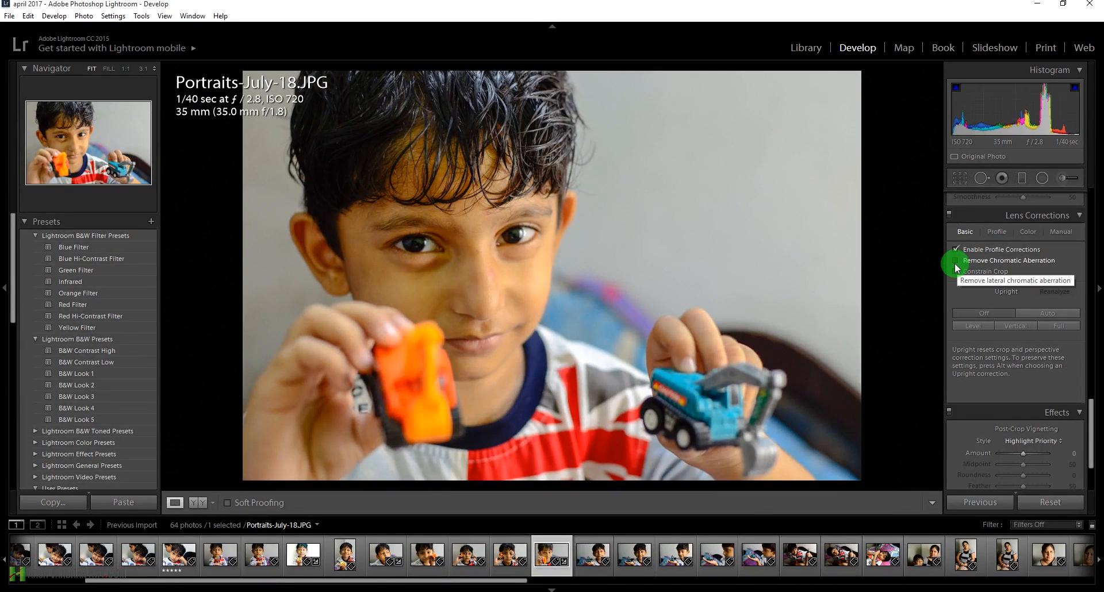
left_click(955, 262)
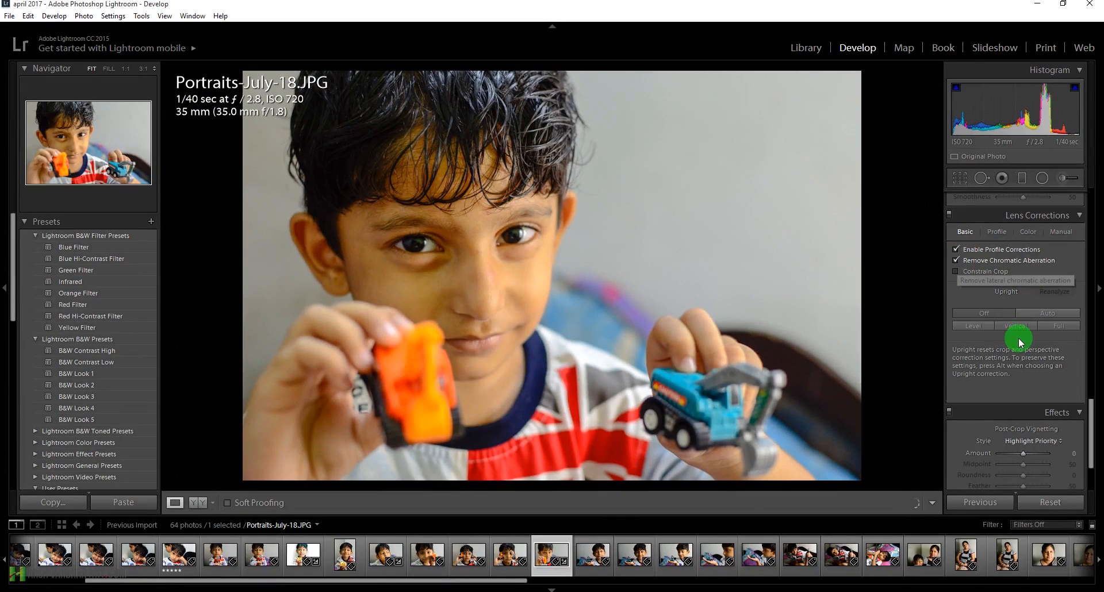
Sharpen the photo with Amount 52 and Masking 80, and set Luminance noise reduction to 25.
scroll(1018, 336, "up", 5)
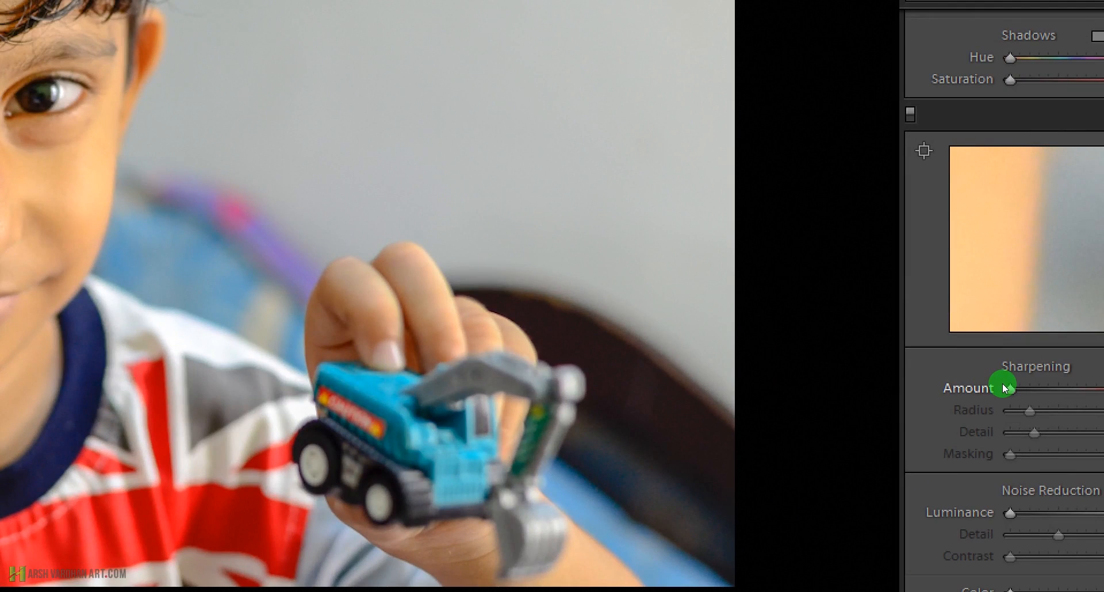
left_click_drag(1005, 389, 1019, 388)
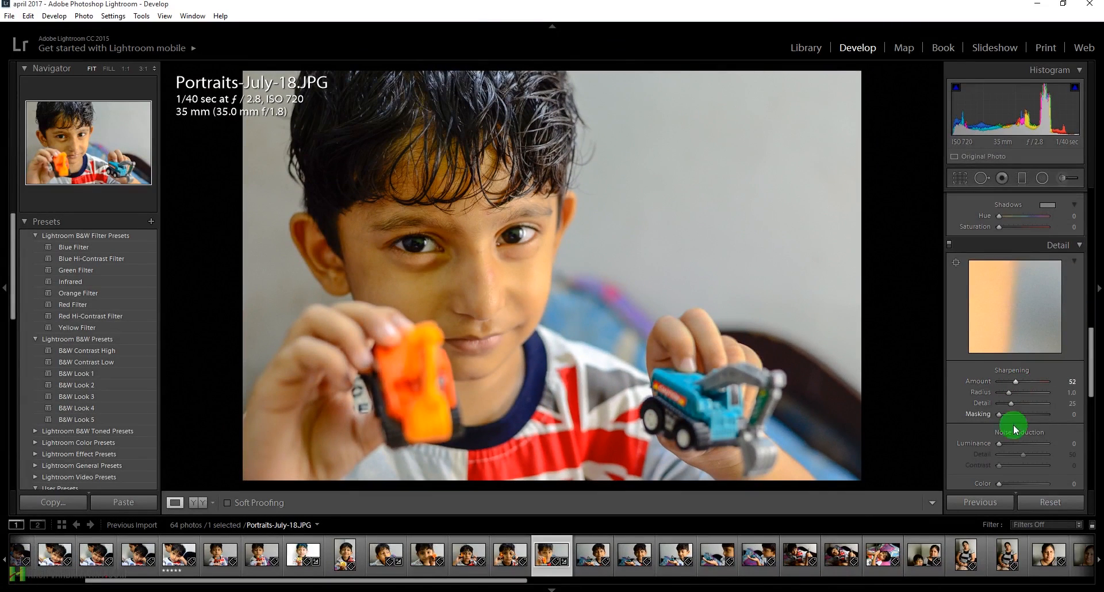
key("alt")
left_click_drag(999, 415, 1012, 448)
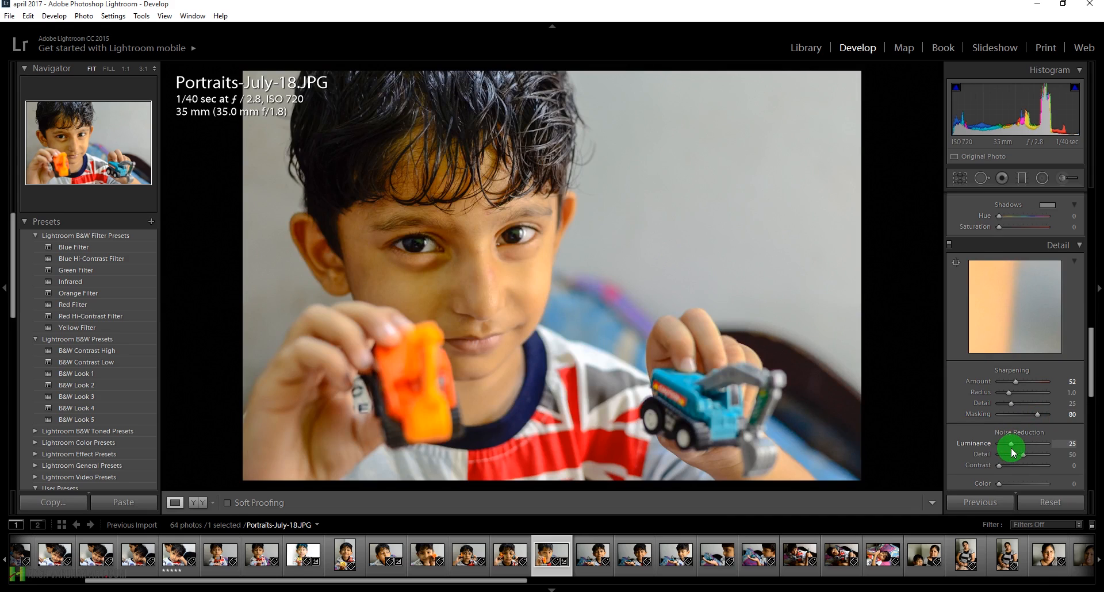
key("alt")
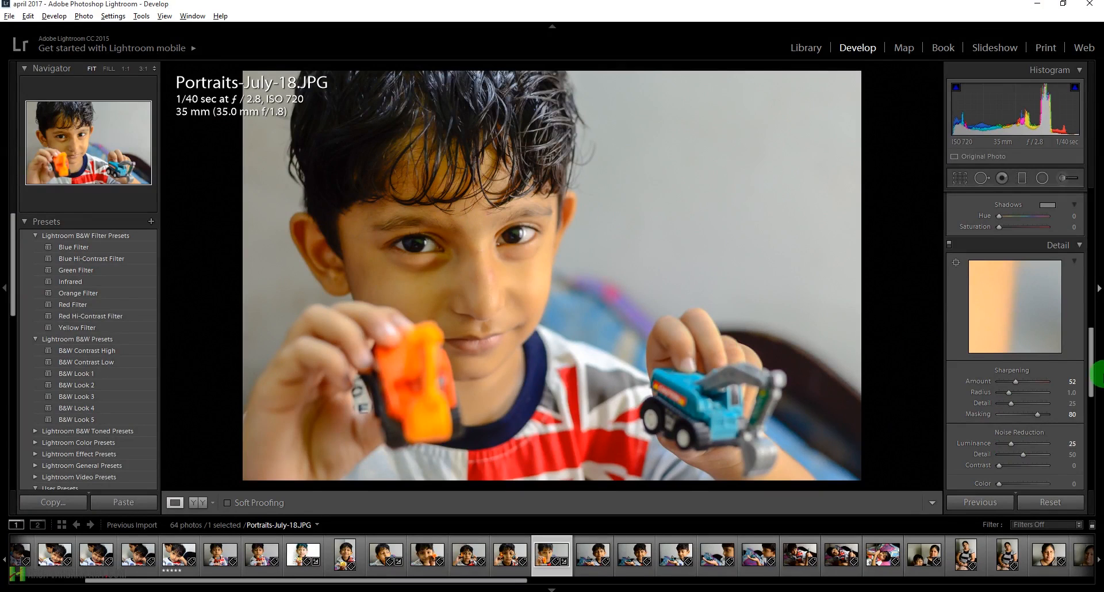
Export the edited portrait with the Open in Photoshop user preset.
left_click_drag(1094, 363, 1095, 229)
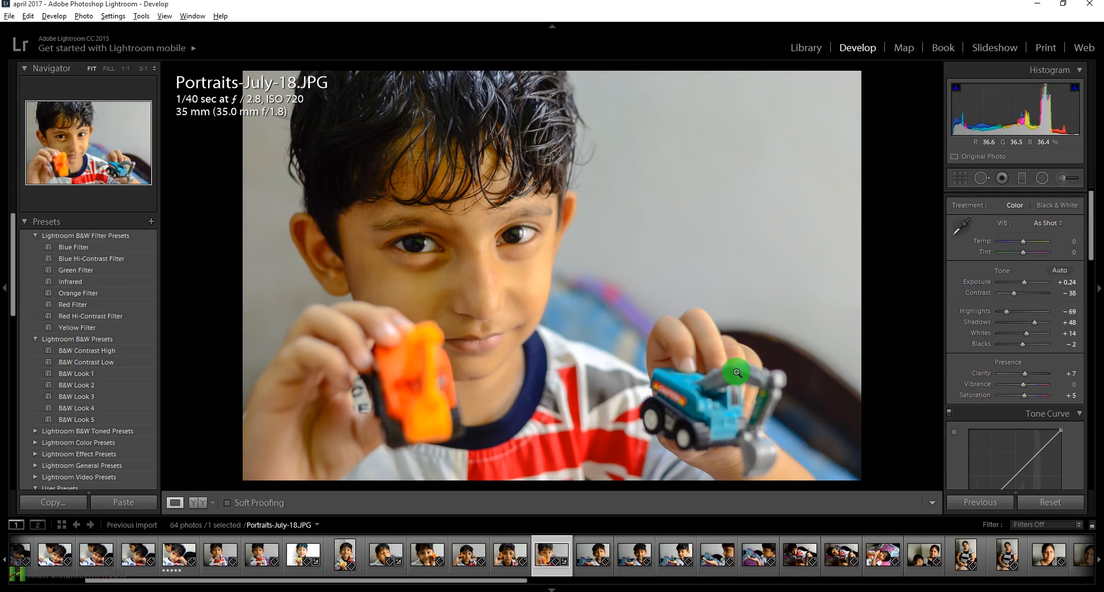
right_click(548, 552)
mouse_move(575, 489)
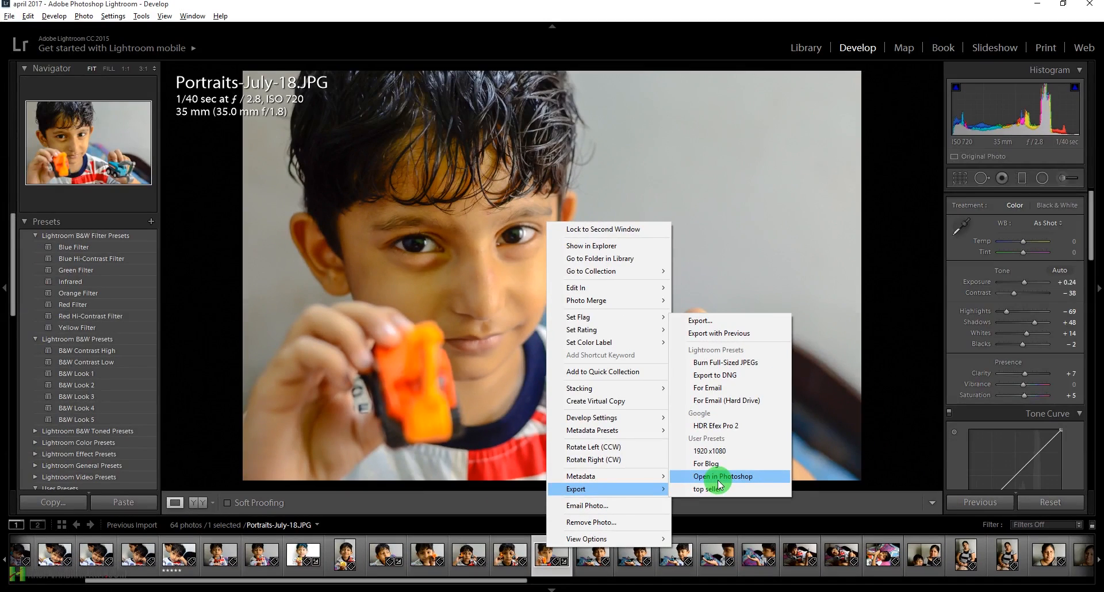
left_click(719, 479)
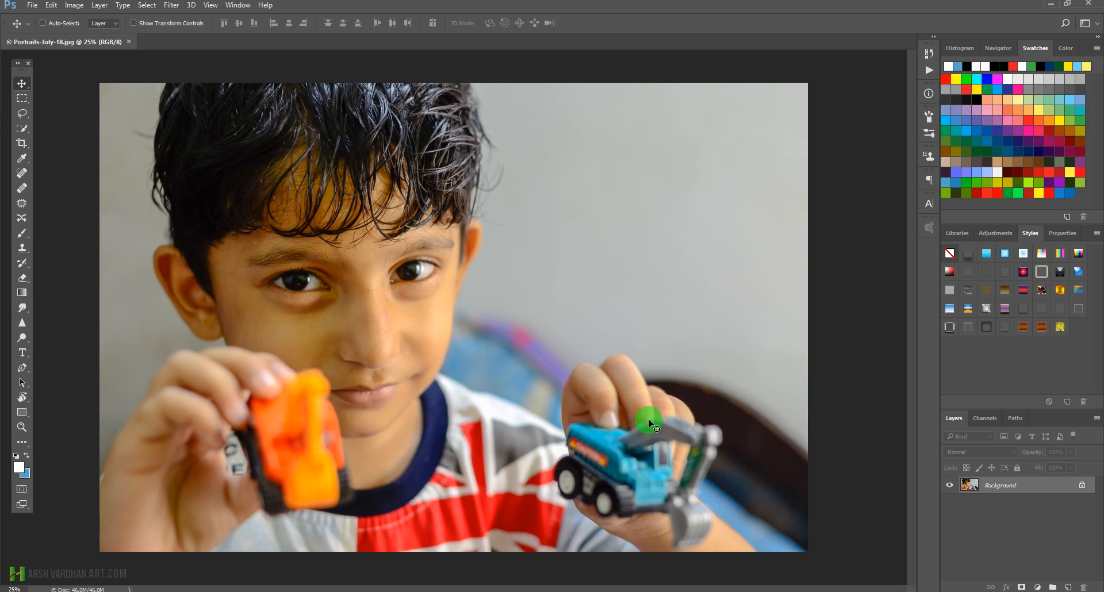
Add a new empty layer above the Background and choose the Spot Healing Brush for retouching.
left_click_drag(365, 298, 406, 244)
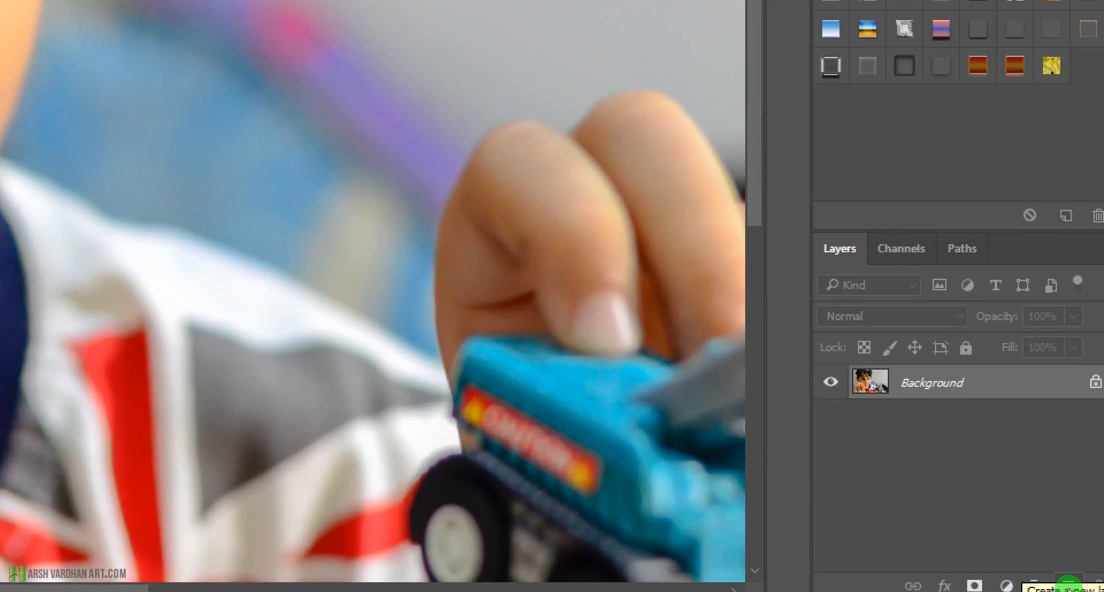
left_click(1068, 587)
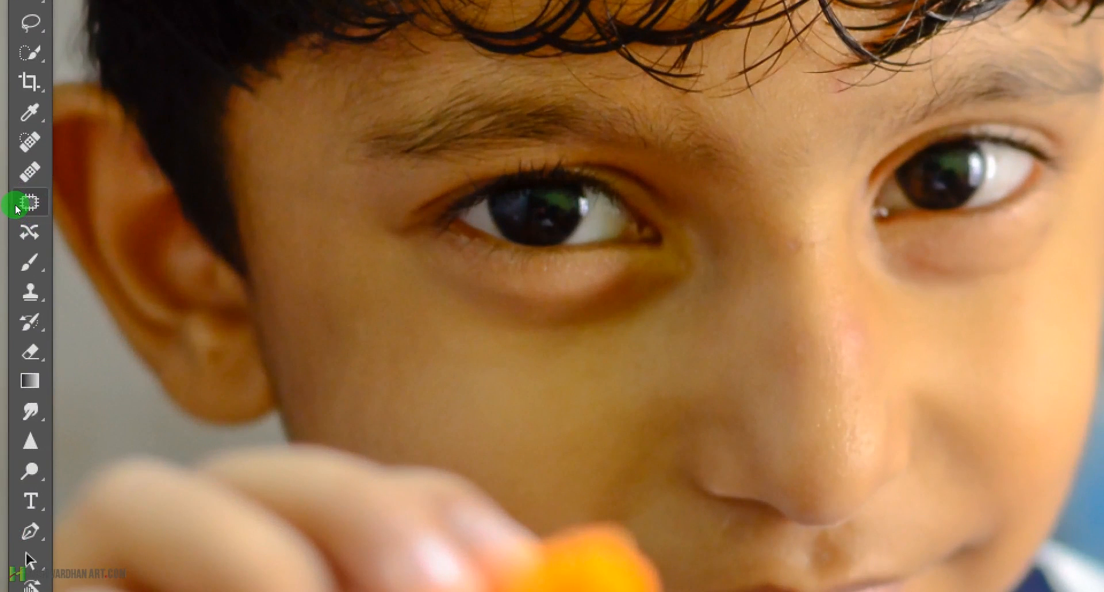
left_click(29, 146)
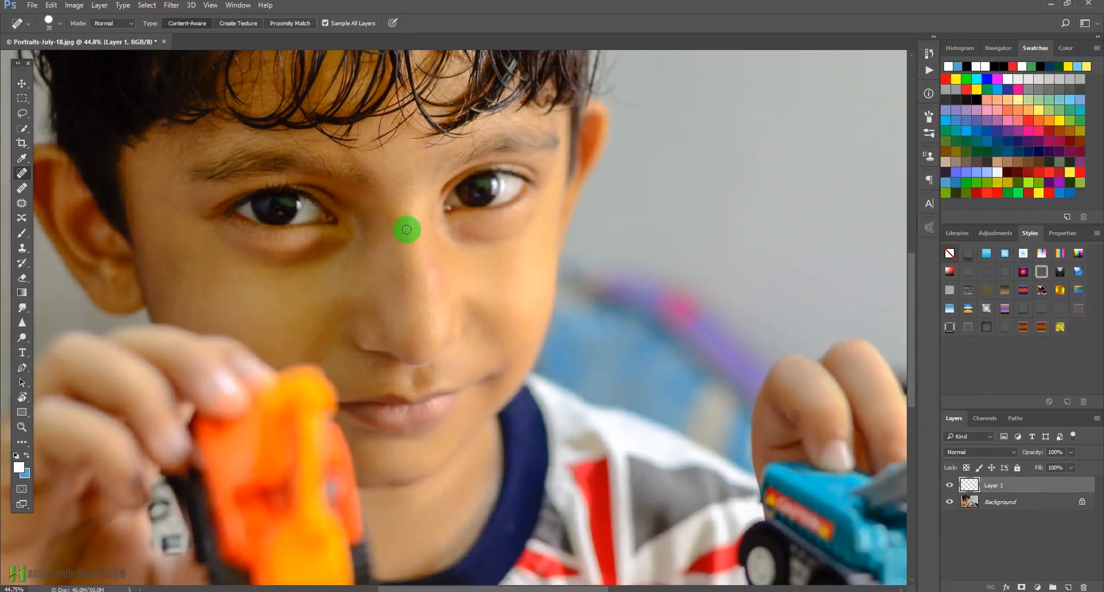
Heal the small spots and reddish patch along the nose with the Spot Healing Brush, enlarging the brush to 45.
left_click_drag(365, 289, 390, 313)
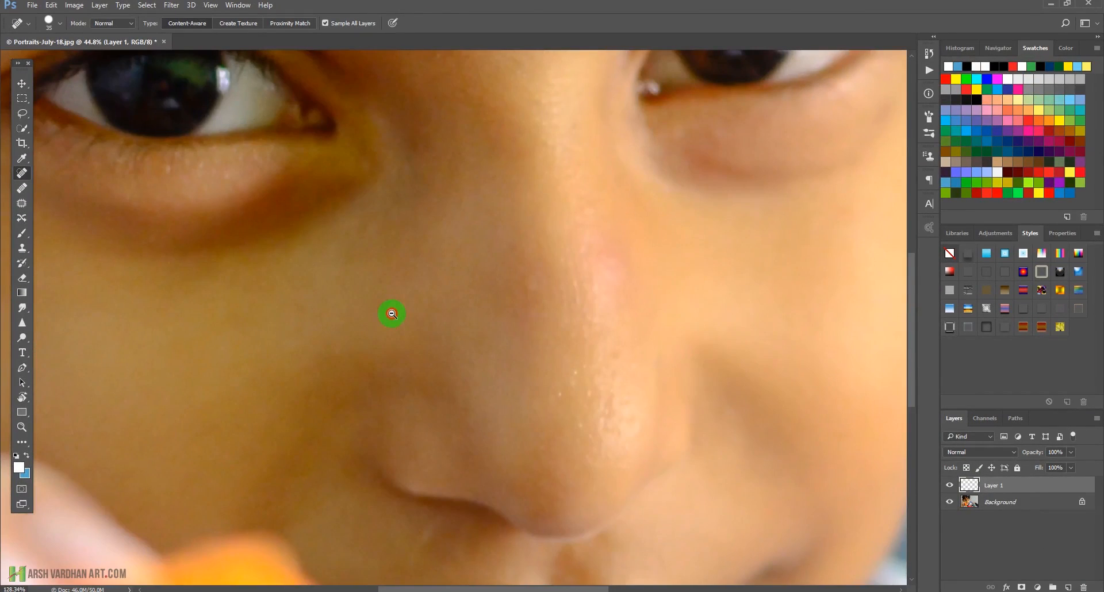
mouse_move(547, 326)
left_mouse_down()
mouse_move(536, 315)
mouse_move(537, 340)
left_mouse_up()
key("bracketright")
left_click_drag(582, 282, 589, 306)
mouse_move(592, 272)
left_mouse_down()
mouse_move(599, 311)
mouse_move(573, 314)
mouse_move(582, 346)
left_mouse_up()
left_click(575, 300)
left_click_drag(571, 361, 568, 364)
left_click_drag(552, 385, 568, 387)
left_click_drag(572, 332, 594, 333)
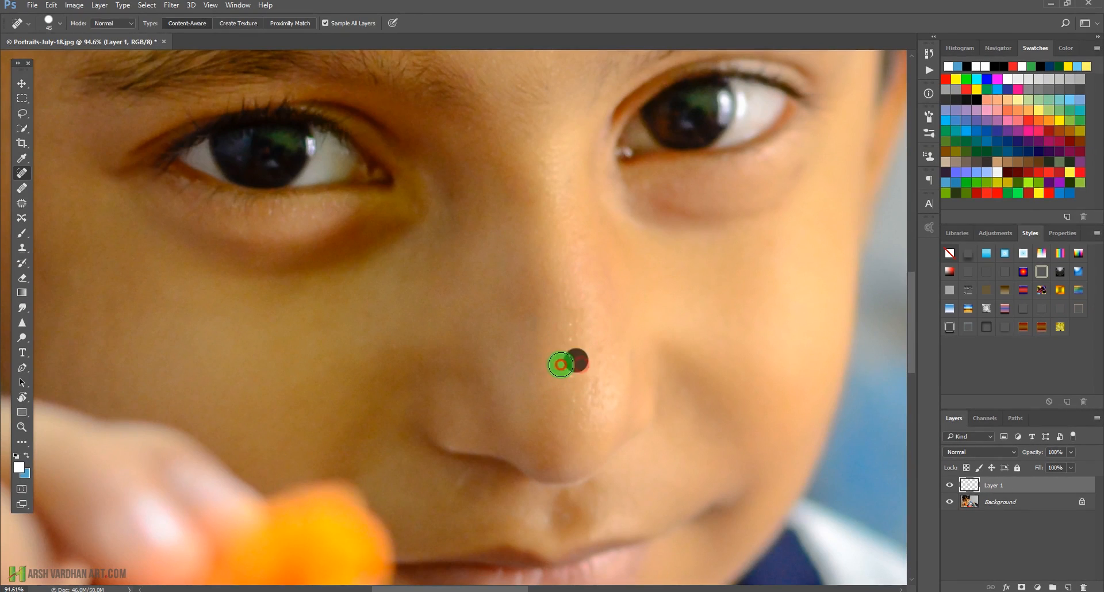
Examine the boy's nose, cheeks, eyes, mouth and neck up close for remaining blemishes.
left_click_drag(555, 238, 574, 365)
left_click_drag(567, 291, 534, 300)
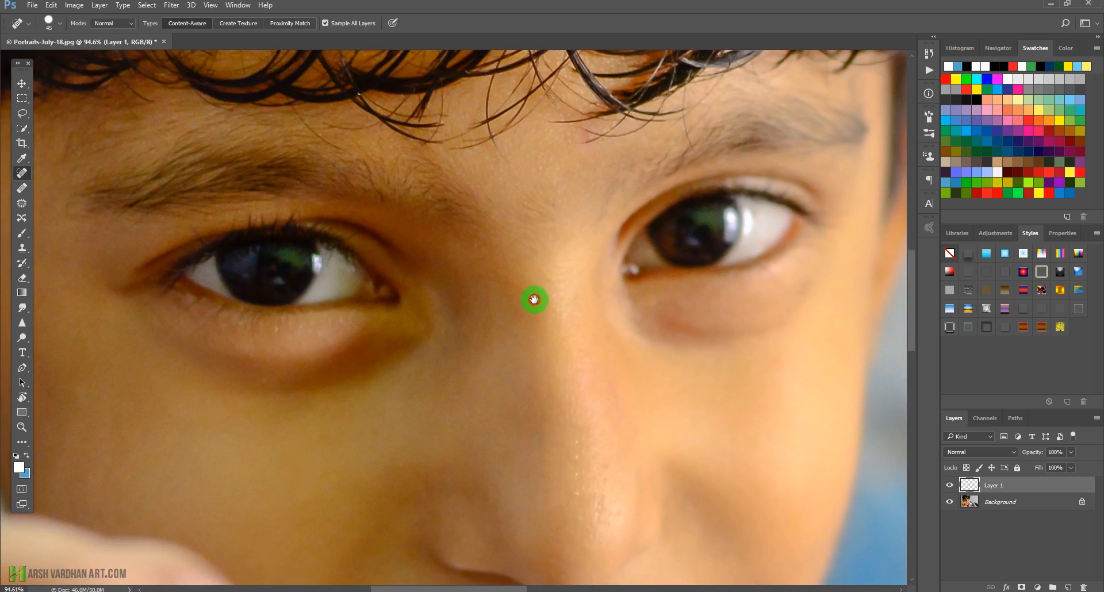
left_click_drag(641, 419, 604, 328)
left_click_drag(589, 440, 581, 333)
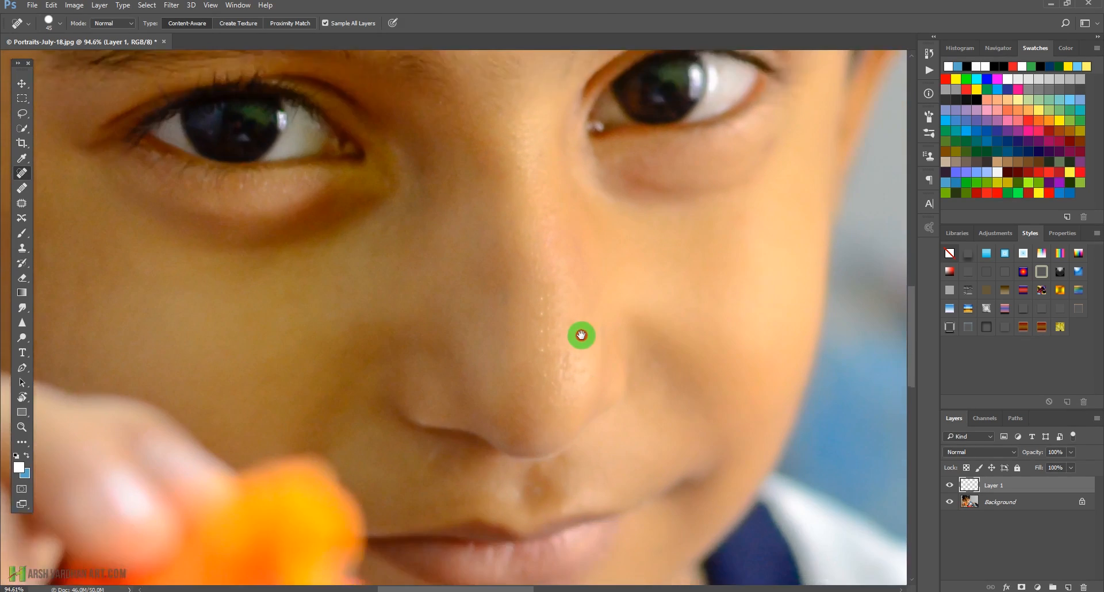
left_click_drag(422, 432, 500, 384)
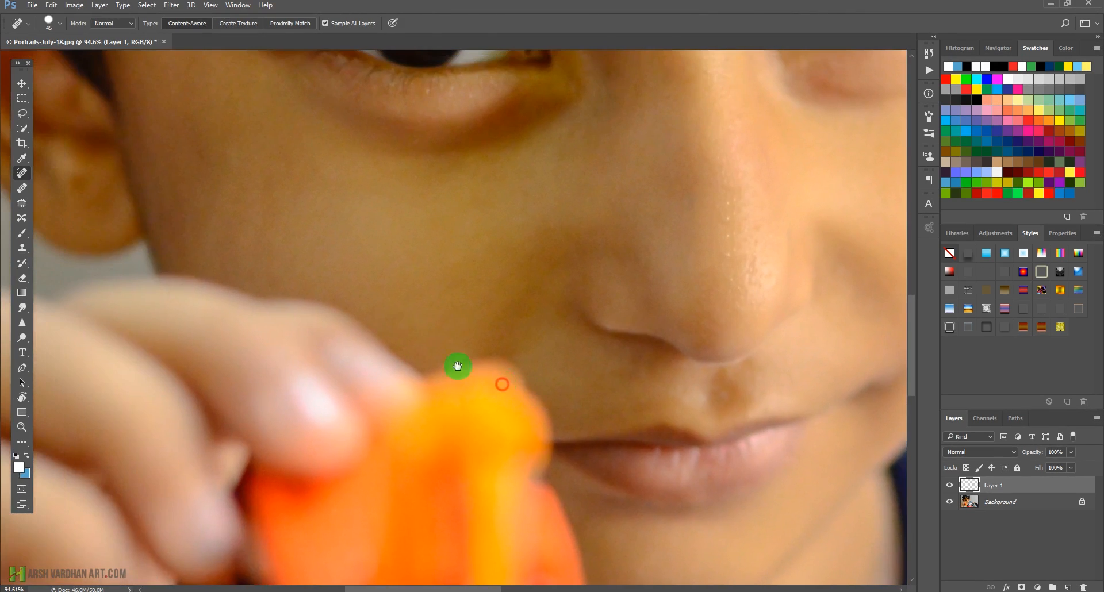
left_click_drag(360, 299, 450, 399)
left_click_drag(402, 314, 450, 384)
left_click_drag(396, 275, 414, 351)
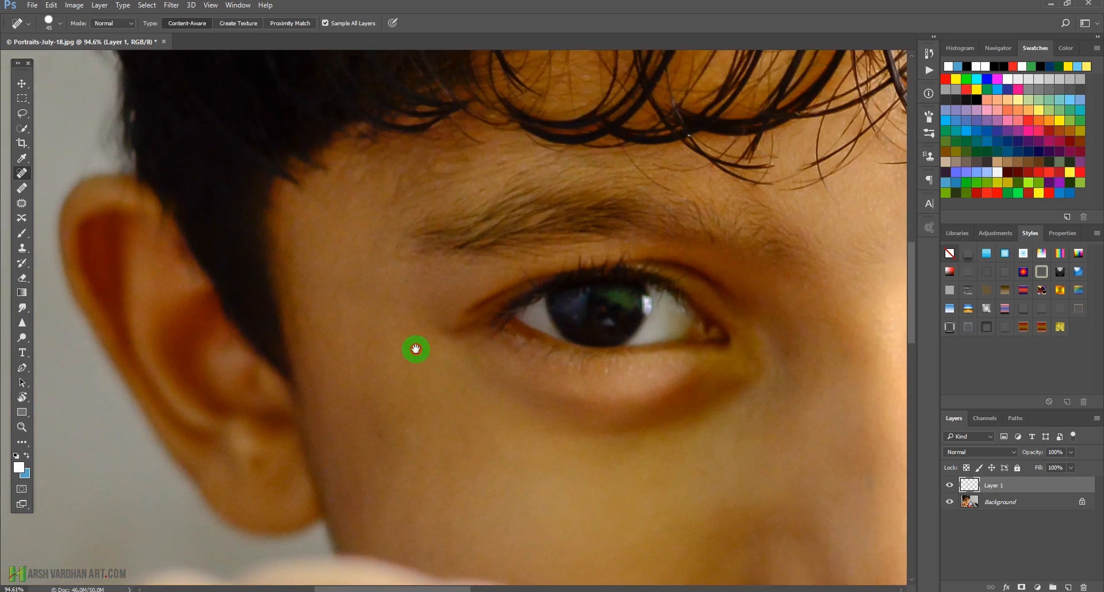
left_click_drag(534, 538, 451, 253)
left_click_drag(497, 396, 447, 225)
left_click_drag(584, 482, 504, 326)
left_click_drag(673, 377, 619, 411)
left_click_drag(725, 425, 670, 375)
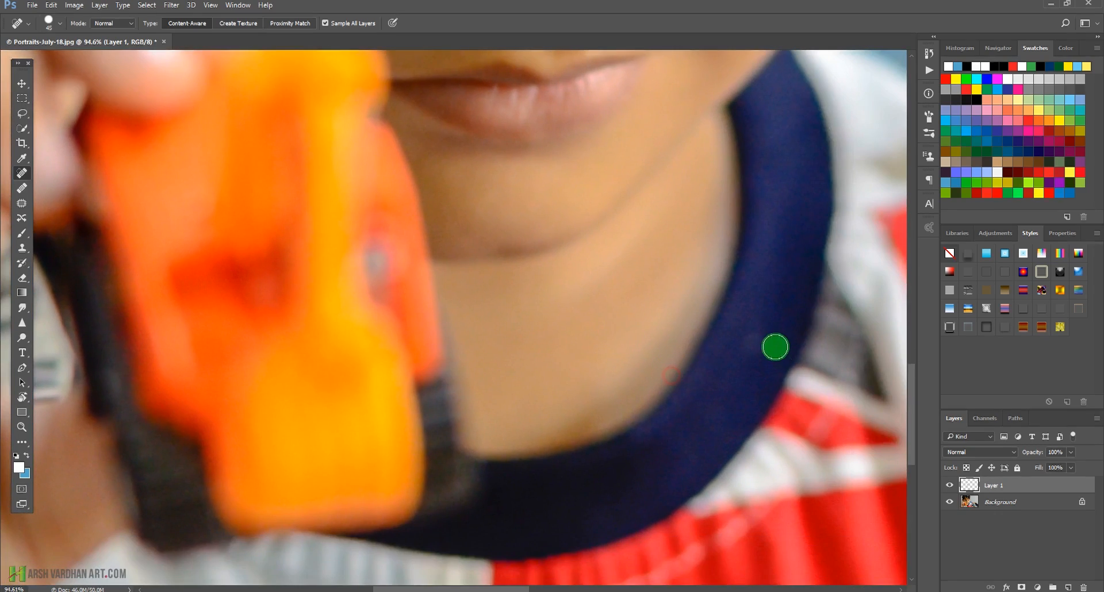
left_click_drag(561, 99, 653, 498)
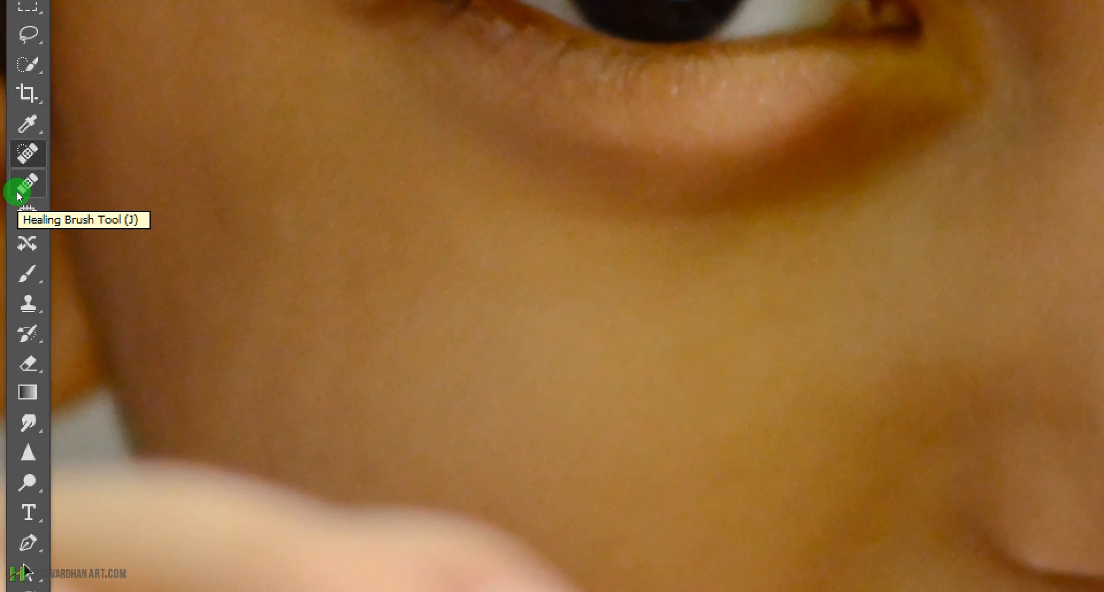
Use the Healing Brush to remove the shiny specks along the nose bridge and tip, sampling clean skin beside them.
left_click(19, 197)
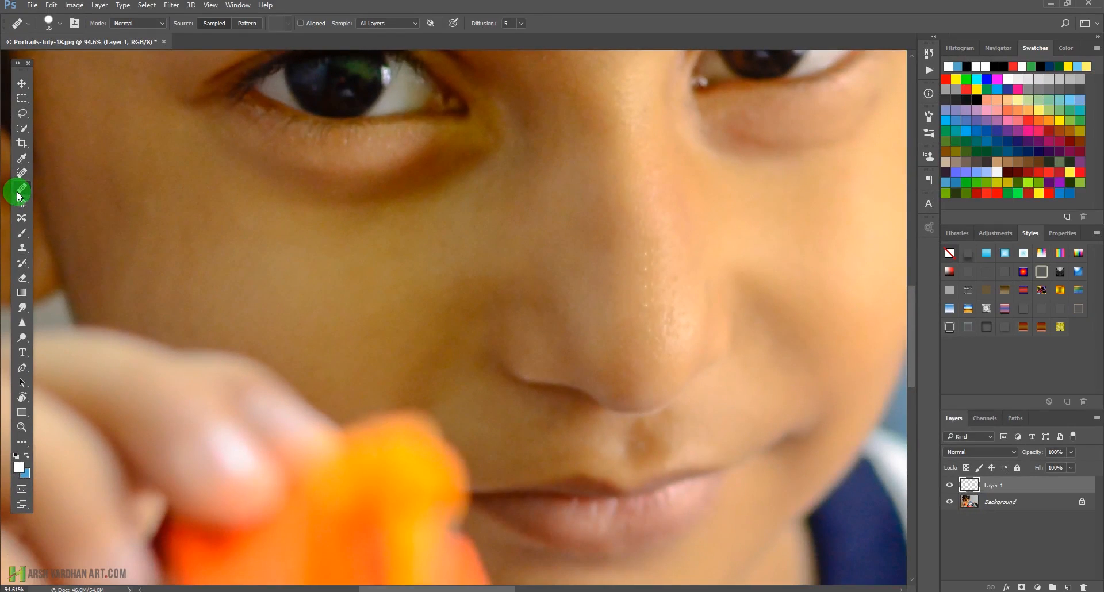
left_click(673, 290, "alt")
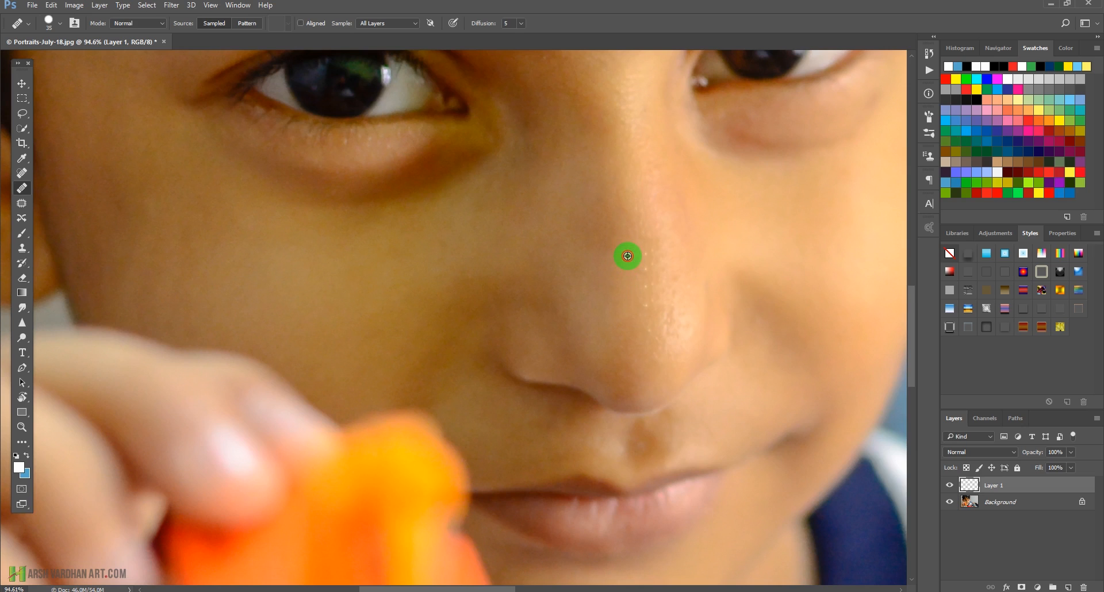
left_click_drag(644, 251, 647, 302)
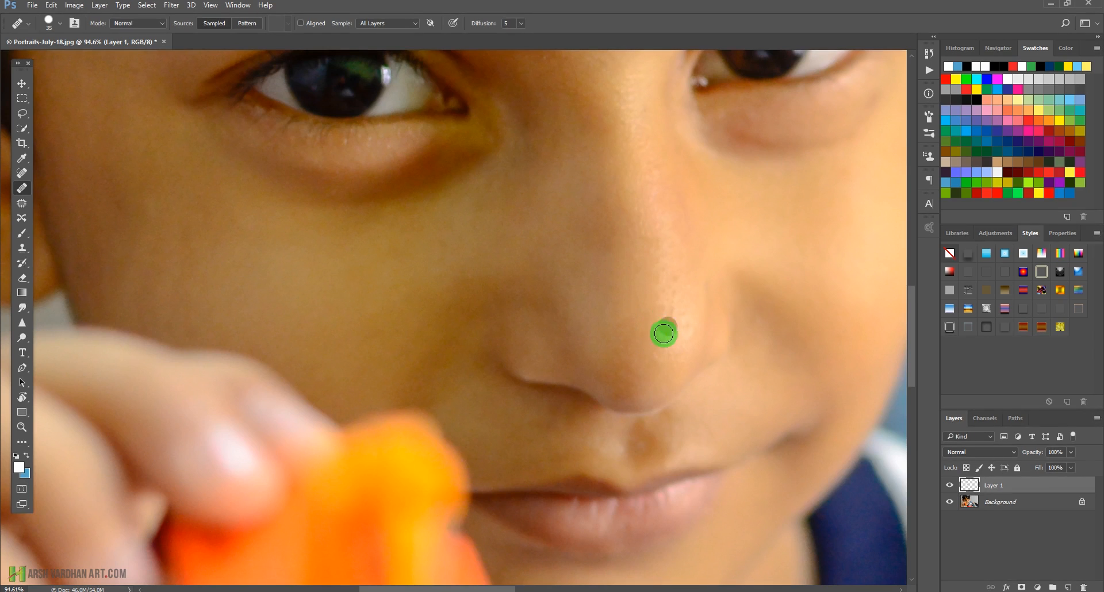
left_click(666, 311)
left_click(669, 384)
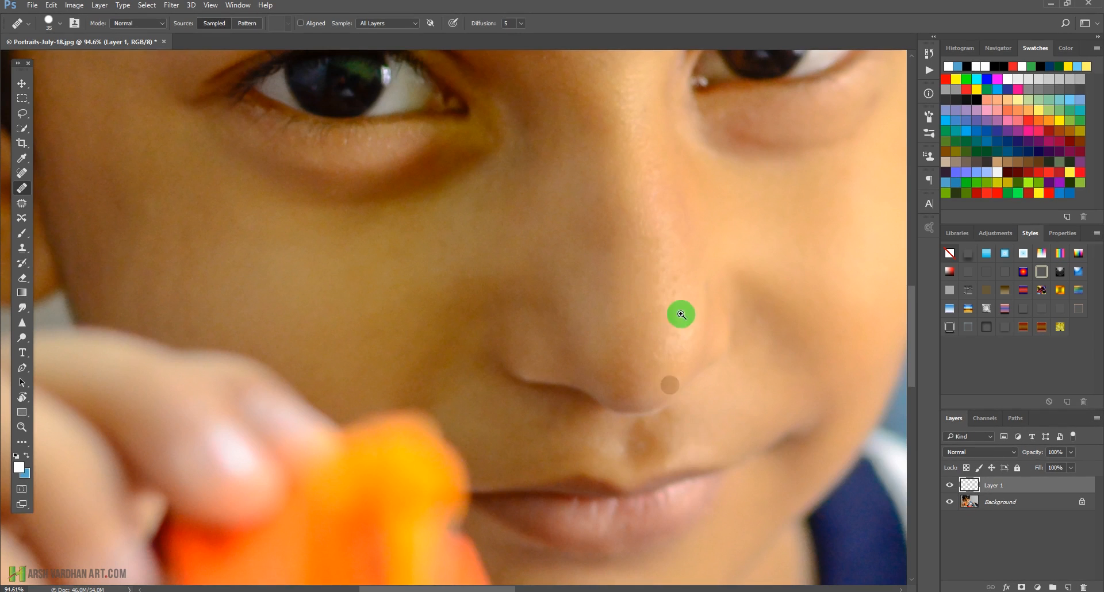
Add another empty layer above the healed one and set the Clone Stamp to Lighten mode at 34% opacity.
left_click_drag(681, 314, 627, 356)
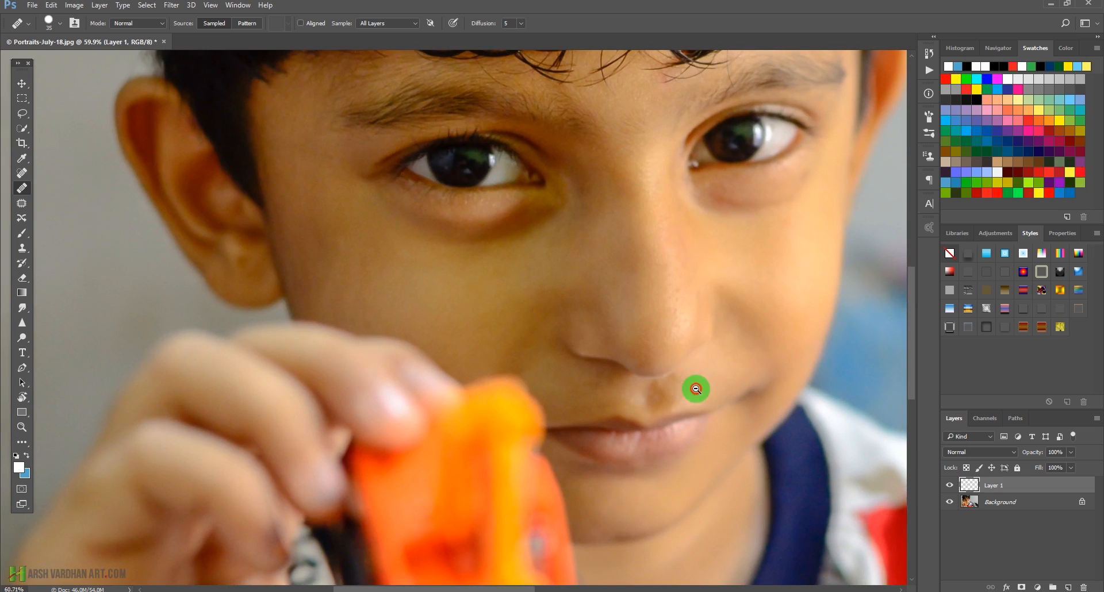
left_click_drag(695, 387, 362, 309)
left_click_drag(350, 360, 547, 328)
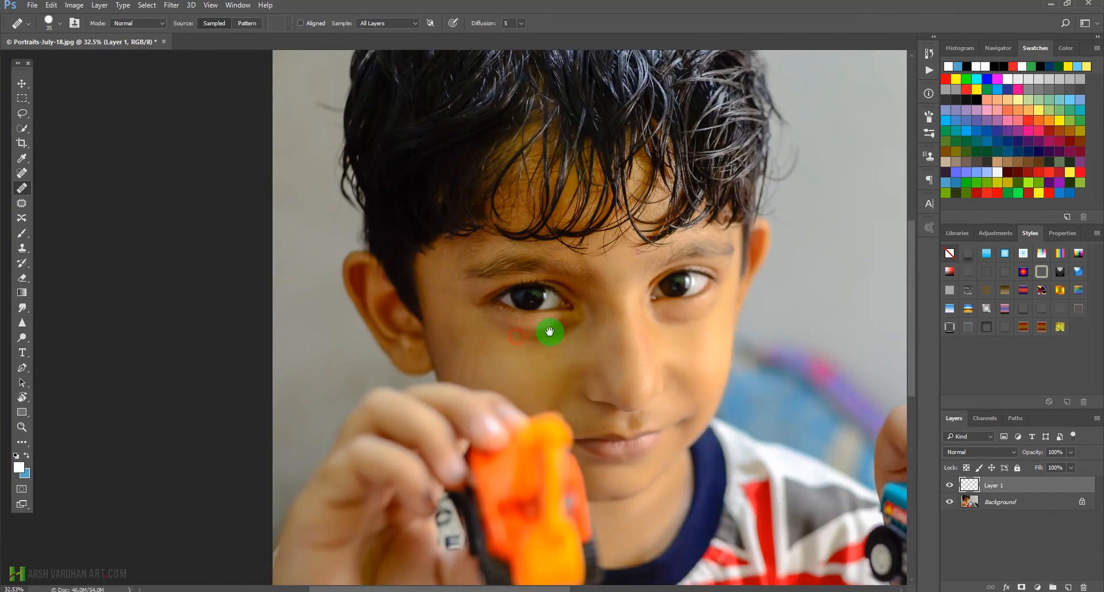
left_click(1068, 589)
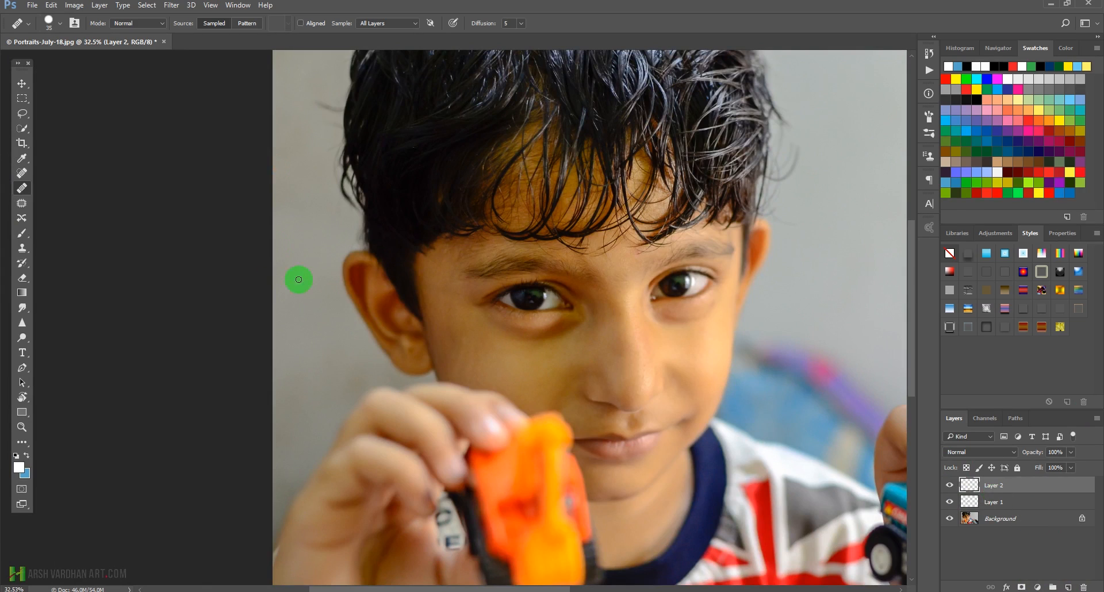
key("s")
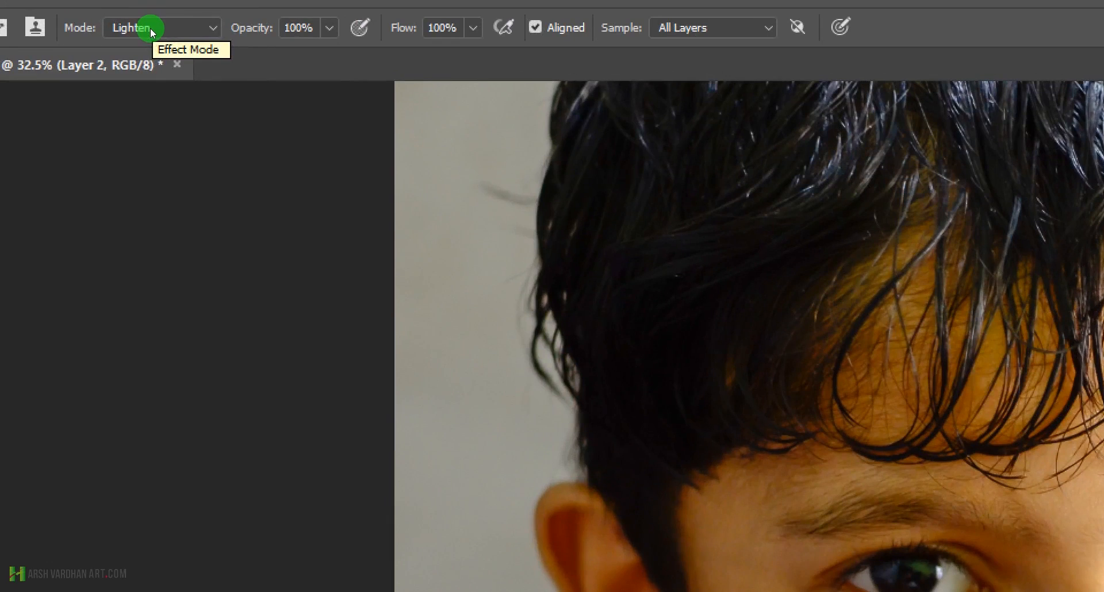
left_click(154, 24)
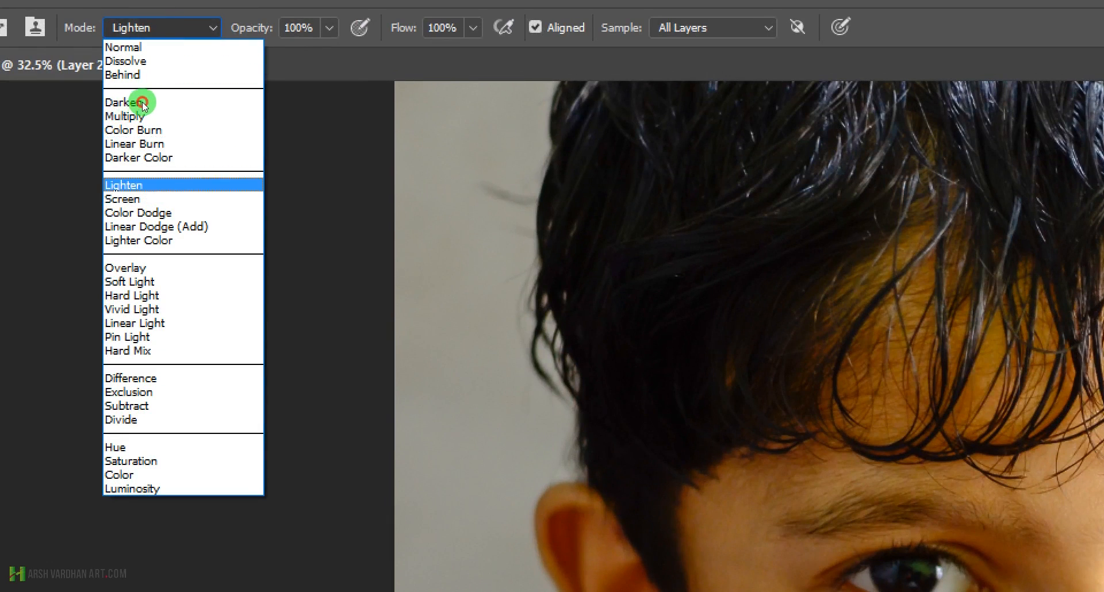
left_click(141, 106)
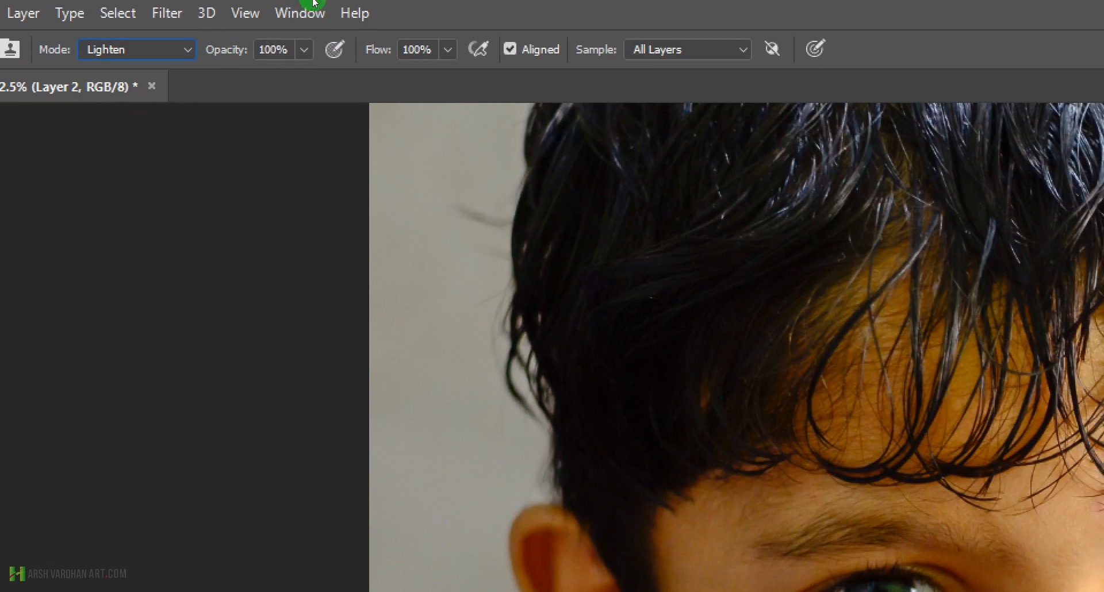
left_click(239, 26)
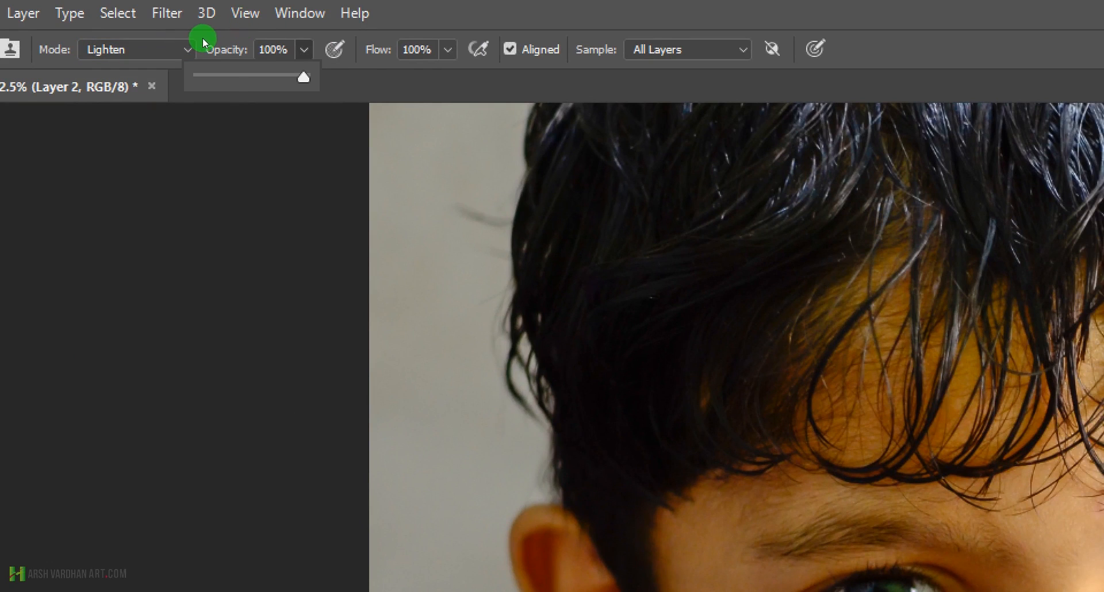
left_click(373, 3)
Clone lighter cheek skin over the dark circle beneath the boy's right eye, out to its inner corner.
mouse_move(594, 385)
left_mouse_down()
mouse_move(627, 406)
mouse_move(604, 400)
left_mouse_up()
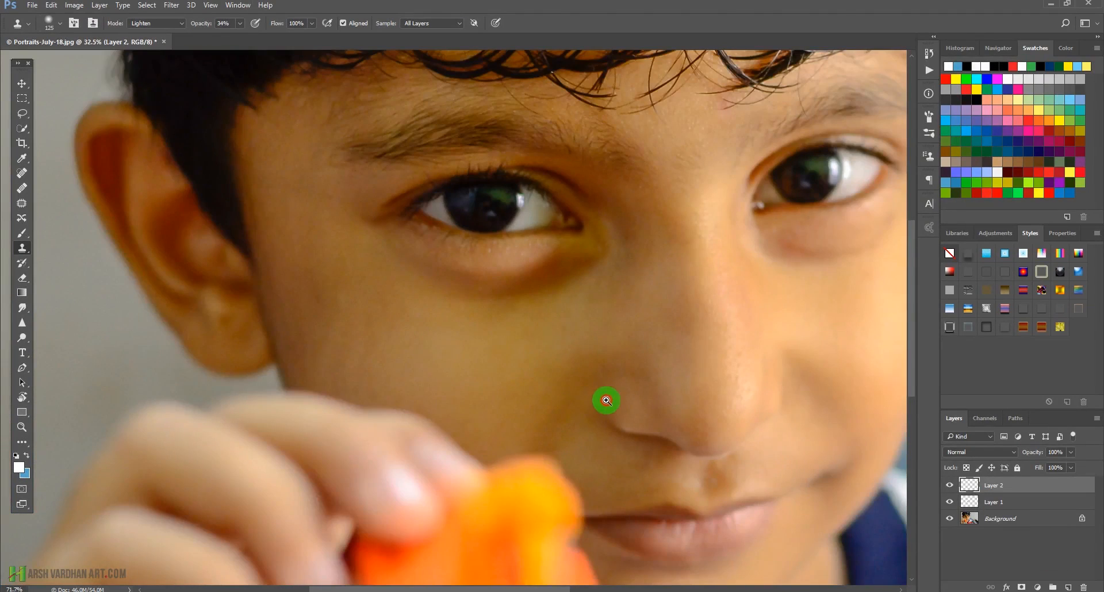
left_click(541, 334, "alt")
left_click(574, 281)
left_click(541, 287)
left_click(491, 291)
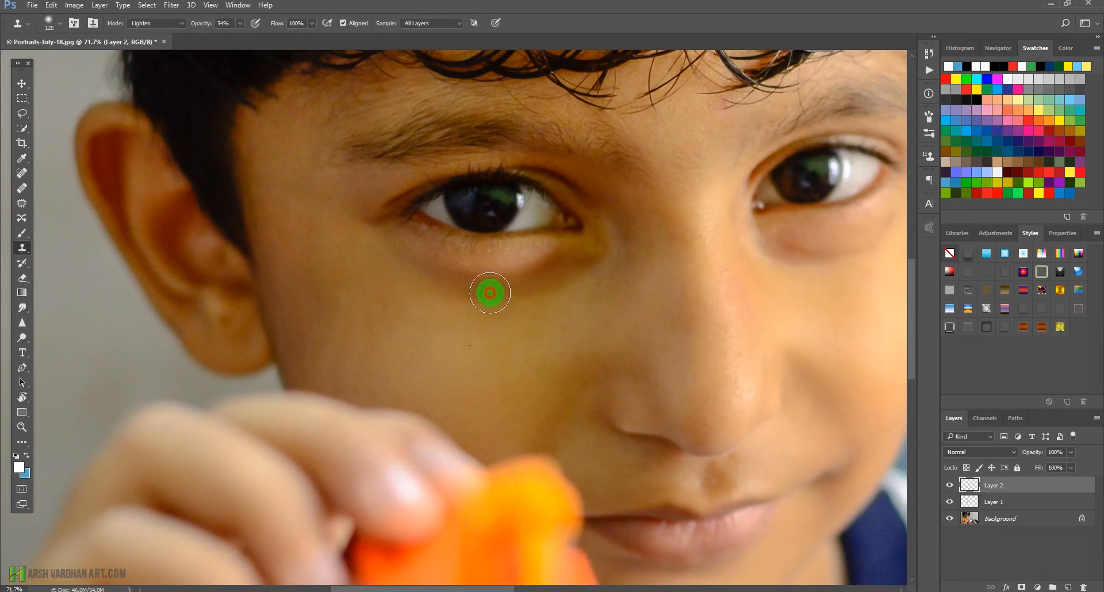
left_click(459, 287)
left_click_drag(465, 291, 541, 279)
left_click(588, 269)
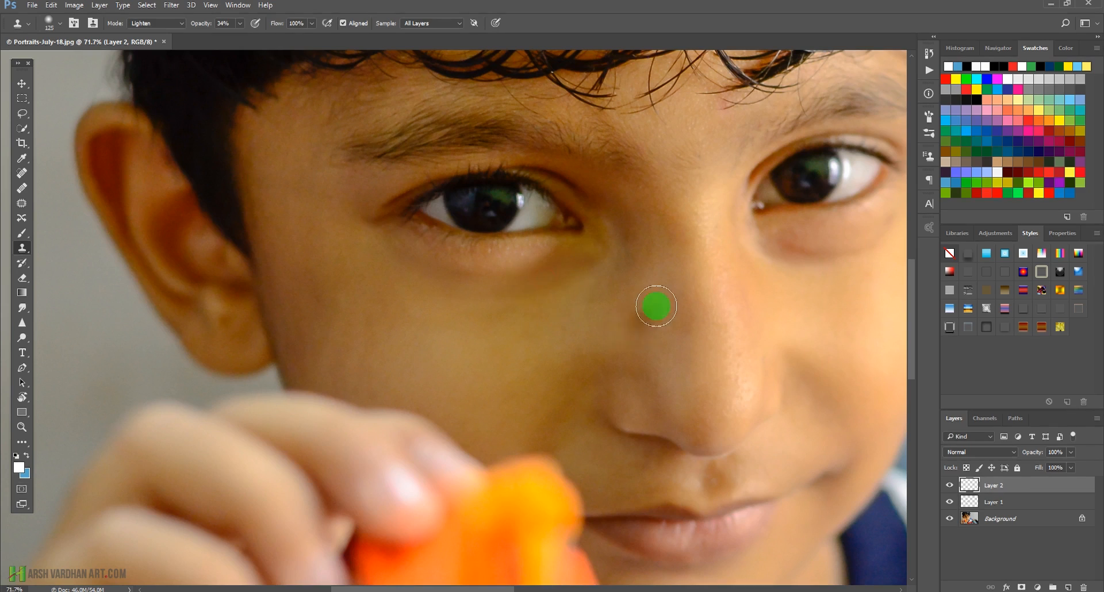
Lighten the shadow beneath the boy's left eye with the Clone Stamp.
left_click_drag(582, 362, 507, 356)
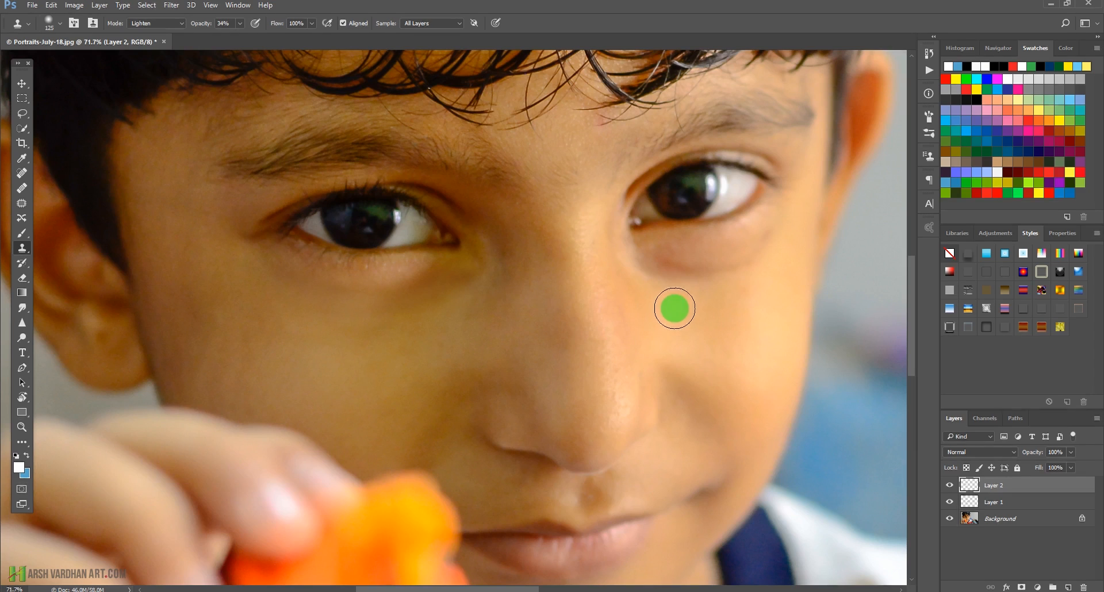
mouse_move(670, 311)
left_mouse_down()
mouse_move(734, 313)
mouse_move(641, 294)
mouse_move(707, 312)
mouse_move(663, 310)
mouse_move(663, 273)
mouse_move(735, 268)
mouse_move(764, 243)
mouse_move(707, 288)
mouse_move(645, 269)
mouse_move(695, 287)
mouse_move(693, 387)
left_mouse_up()
key("space")
left_click_drag(381, 384, 549, 379)
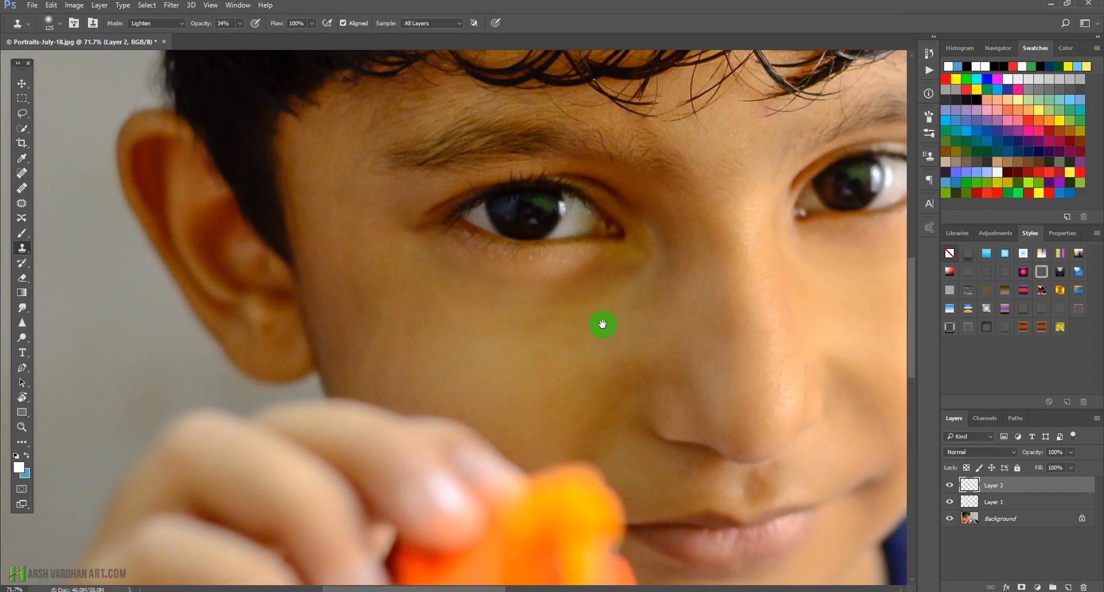
Clone sampled cheek skin over the darker patches between the boy's right cheek and the side of his nose.
left_click_drag(734, 363, 713, 411)
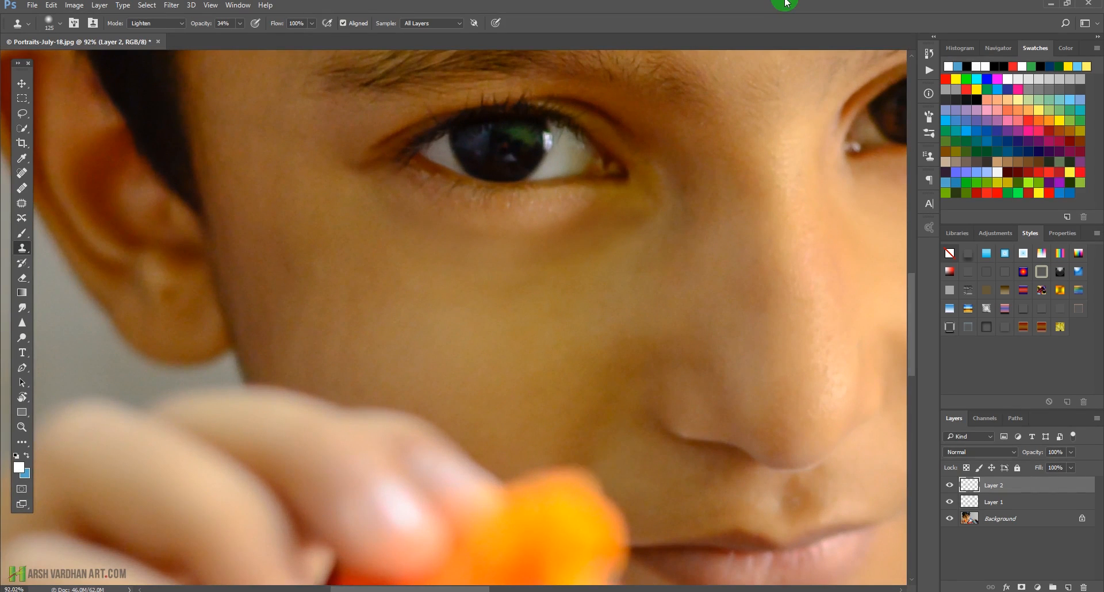
left_click(559, 333, "alt")
mouse_move(620, 343)
left_mouse_down()
mouse_move(577, 406)
mouse_move(673, 334)
mouse_move(569, 427)
mouse_move(590, 416)
left_mouse_up()
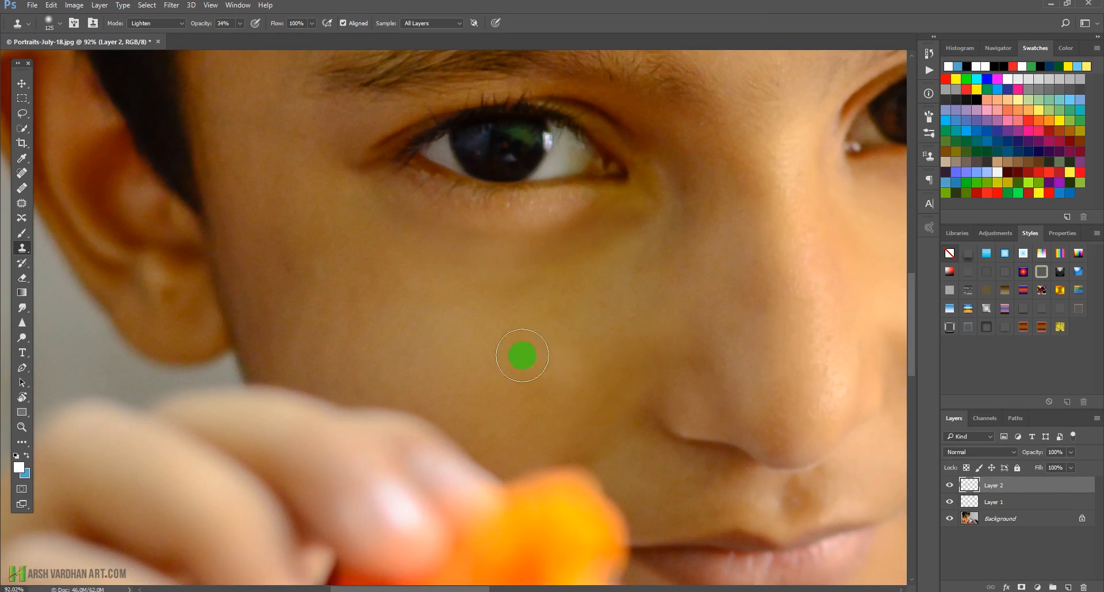
left_click(474, 340, "alt")
mouse_move(577, 359)
left_mouse_down()
mouse_move(547, 375)
mouse_move(578, 362)
left_mouse_up()
left_click_drag(712, 277, 608, 364)
left_click(690, 429, "alt")
left_click_drag(653, 403, 643, 346)
mouse_move(640, 286)
left_mouse_down()
mouse_move(617, 243)
mouse_move(617, 276)
mouse_move(589, 243)
mouse_move(666, 398)
left_mouse_up()
left_click_drag(675, 348, 651, 398)
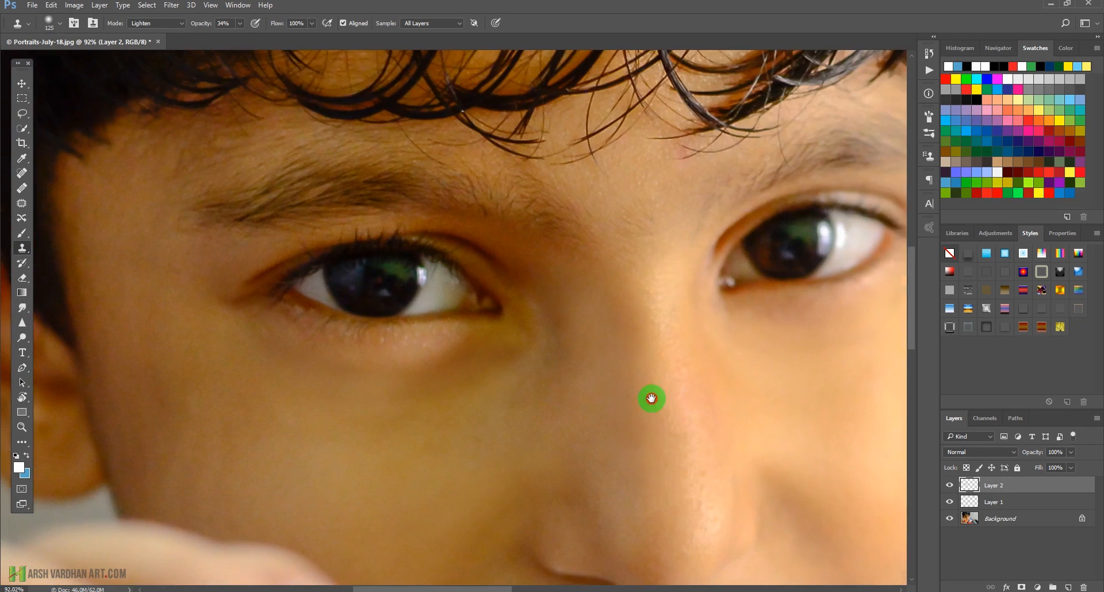
left_click_drag(626, 271, 693, 243)
left_click_drag(615, 413, 628, 352)
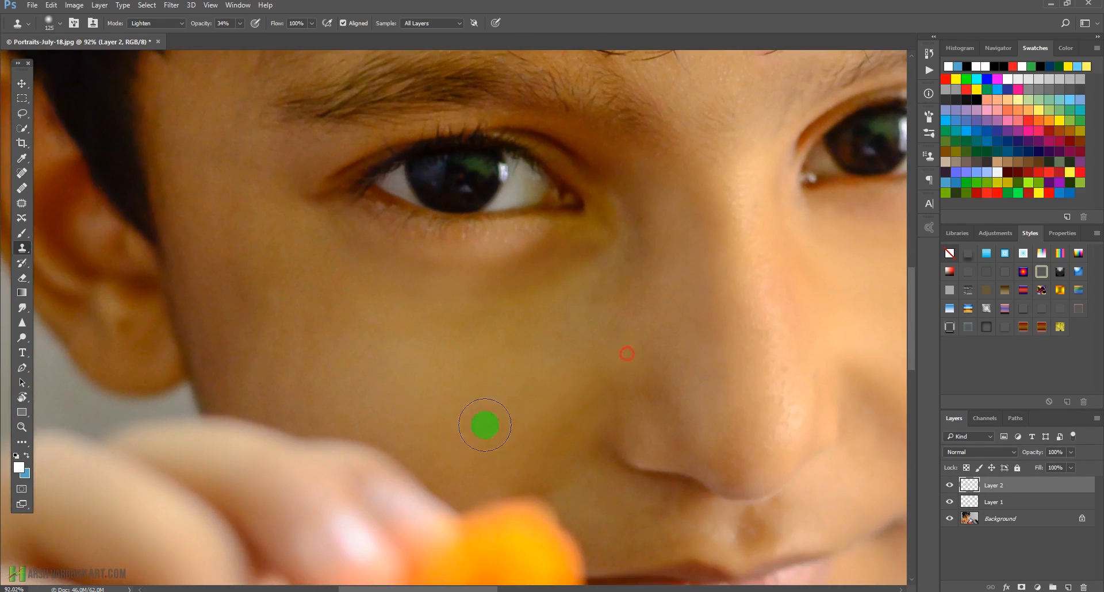
Sample lighter cheek skin and clone it over the shaded outer part of the boy's right cheek.
left_click(392, 382, "alt")
mouse_move(265, 322)
left_mouse_down()
mouse_move(283, 368)
mouse_move(248, 275)
mouse_move(332, 374)
mouse_move(322, 345)
mouse_move(340, 360)
mouse_move(297, 320)
mouse_move(337, 350)
left_mouse_up()
left_click(405, 376, "alt")
left_click_drag(565, 402, 389, 326)
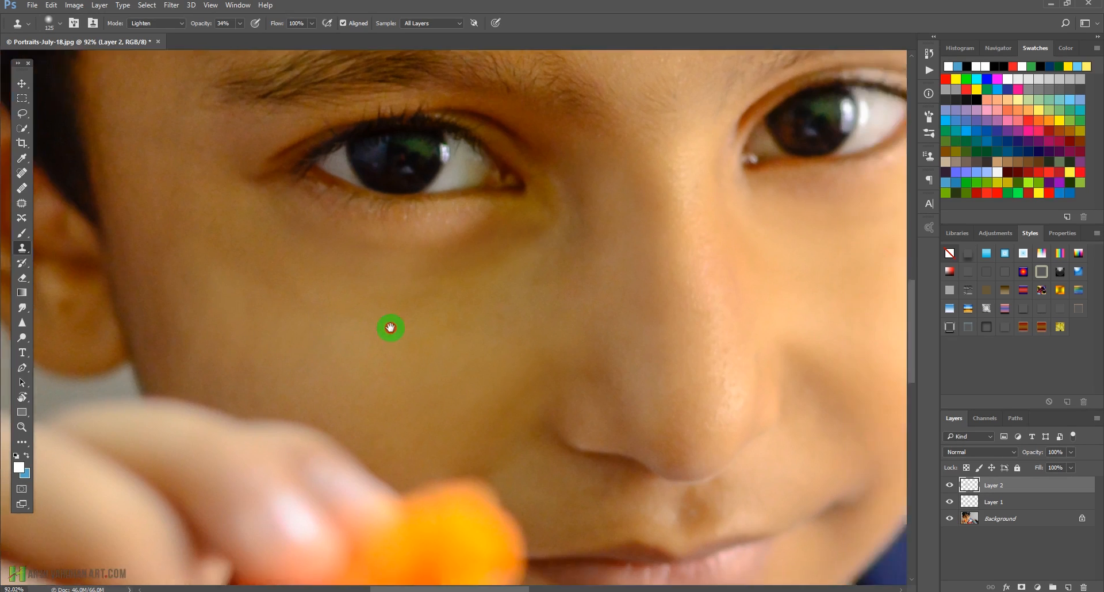
Reduce the Clone Stamp brush to 70 and lighten the shadow between the nose and upper lip with nearby skin.
left_click_drag(743, 383, 630, 313)
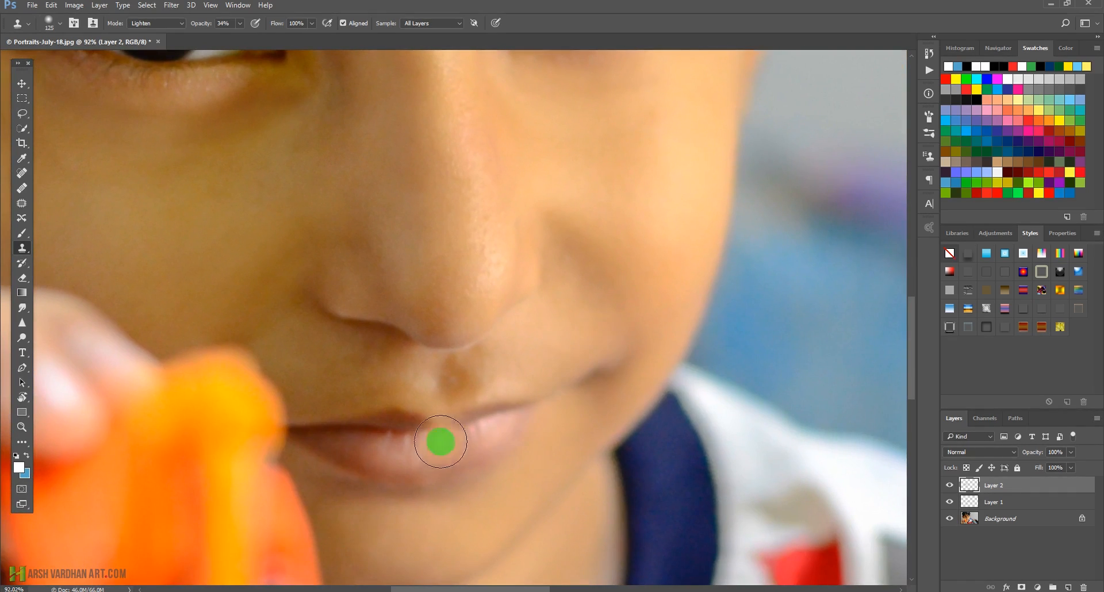
left_click(331, 372, "alt")
key("bracketleft")
key("bracketleft")
key("bracketleft")
key("bracketleft")
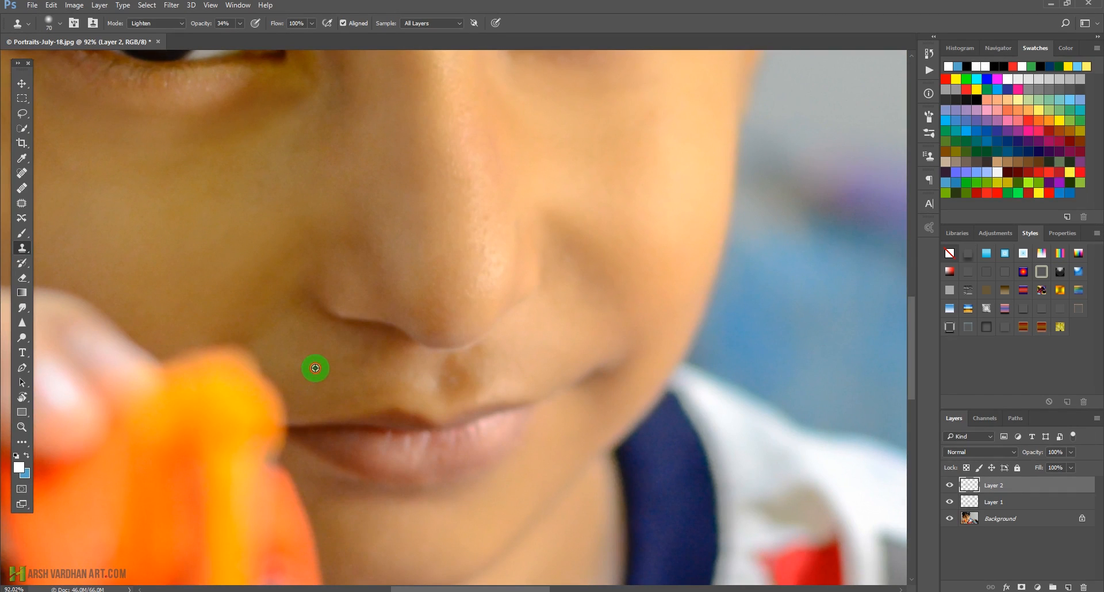
mouse_move(388, 355)
left_mouse_down()
mouse_move(330, 346)
mouse_move(369, 368)
left_mouse_up()
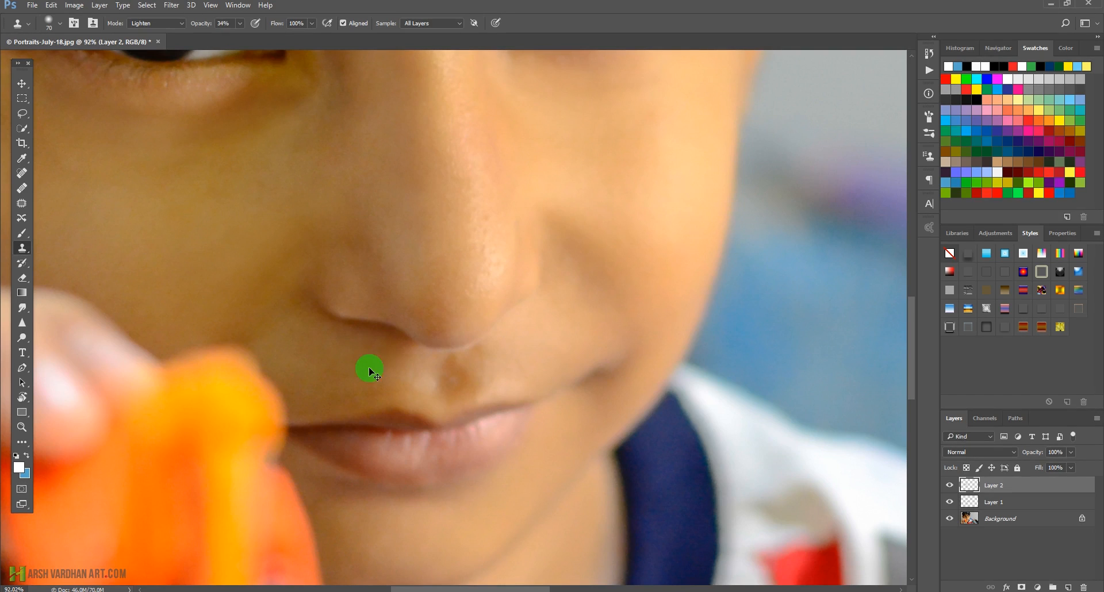
Stamp all visible layers of the whole portrait into a new merged layer on top.
left_click_drag(580, 263, 505, 288)
left_click_drag(421, 310, 464, 328)
left_click_drag(369, 310, 391, 328)
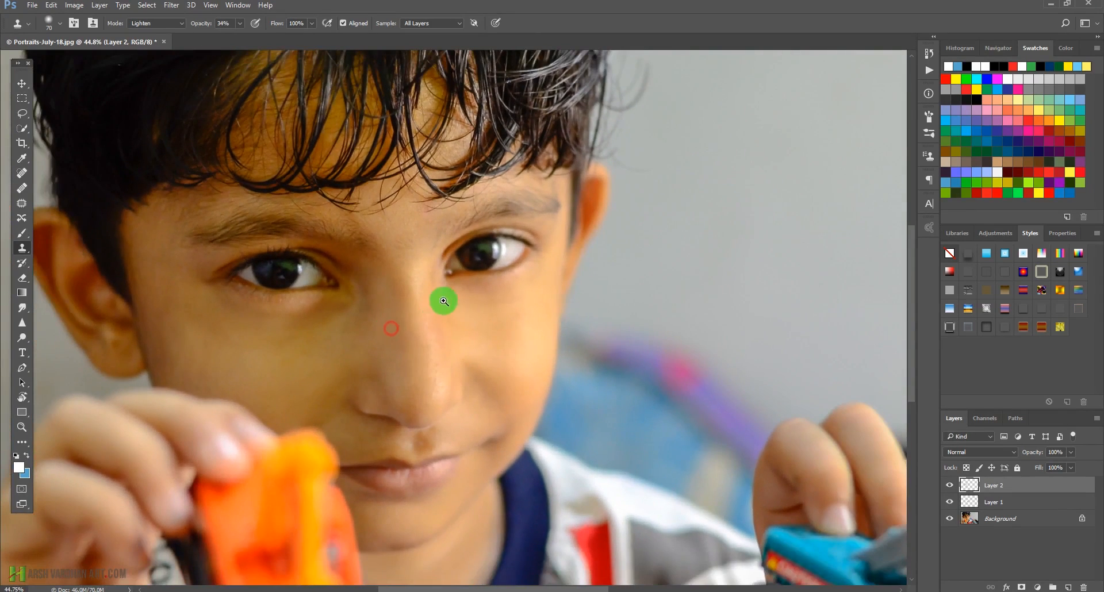
left_click_drag(443, 301, 414, 313)
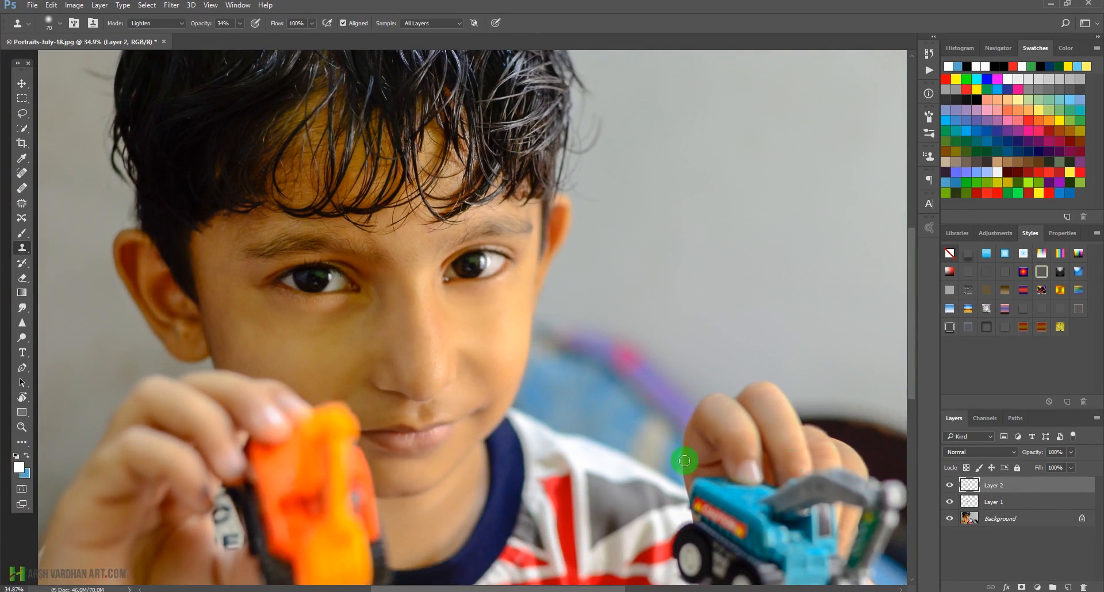
left_click_drag(684, 460, 382, 358)
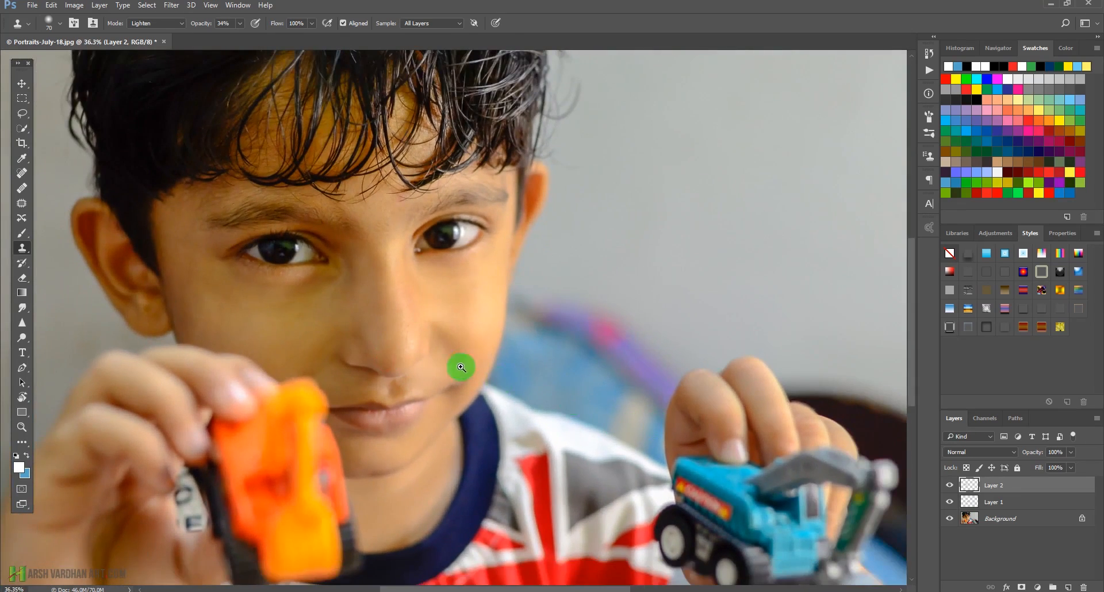
left_click_drag(461, 367, 498, 381)
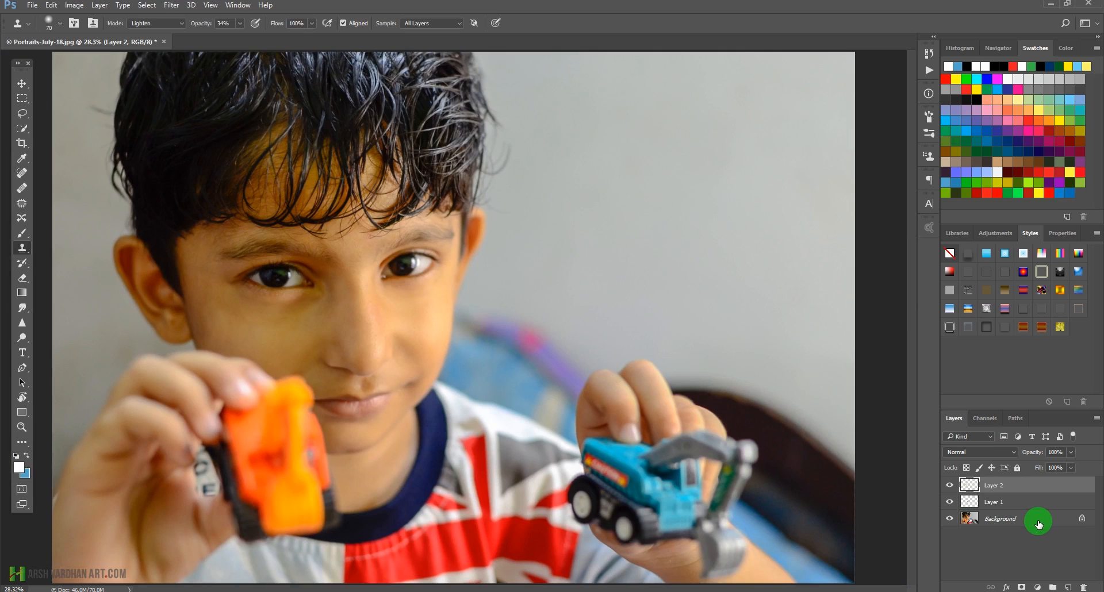
key("ctrl+alt+shift+e")
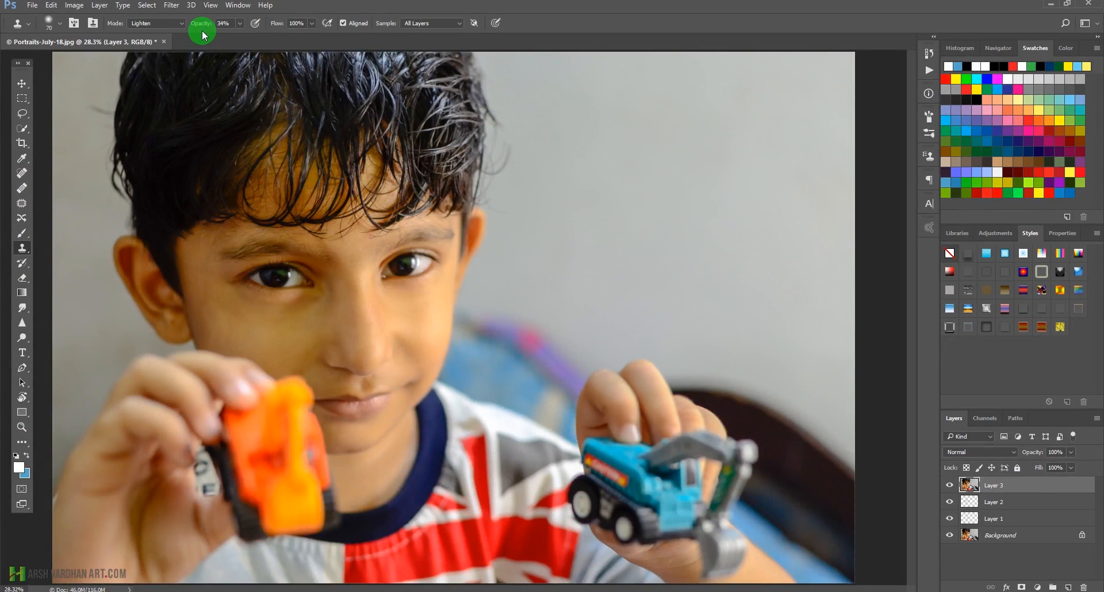
Open the merged layer in the Nik Collection's Color Efex Pro 4 and apply the Dynamic Skin Softener filter.
left_click(170, 6)
mouse_move(194, 247)
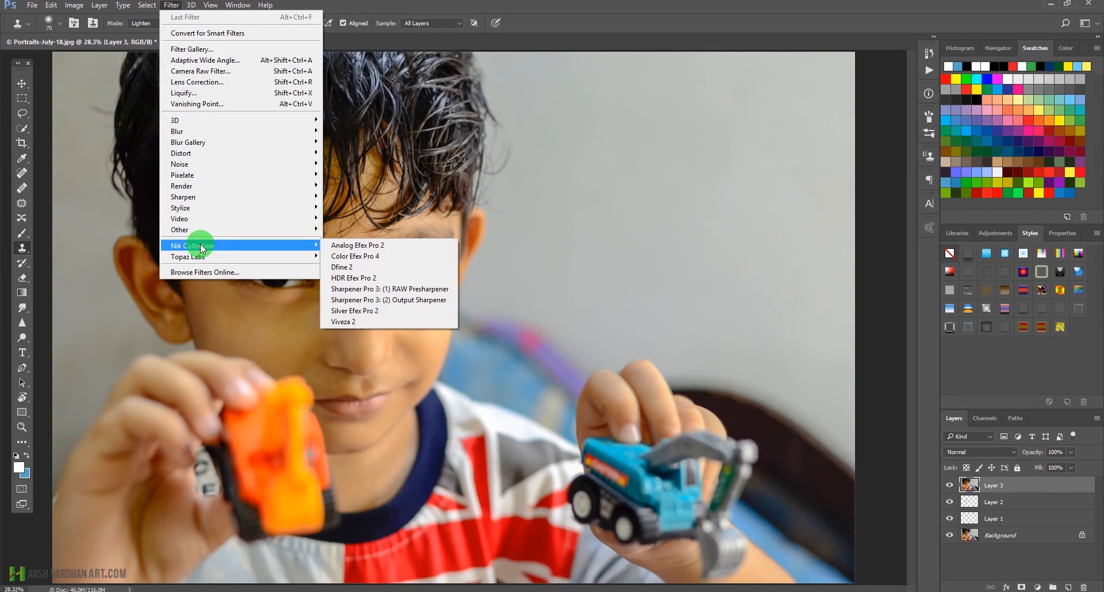
left_click(375, 260)
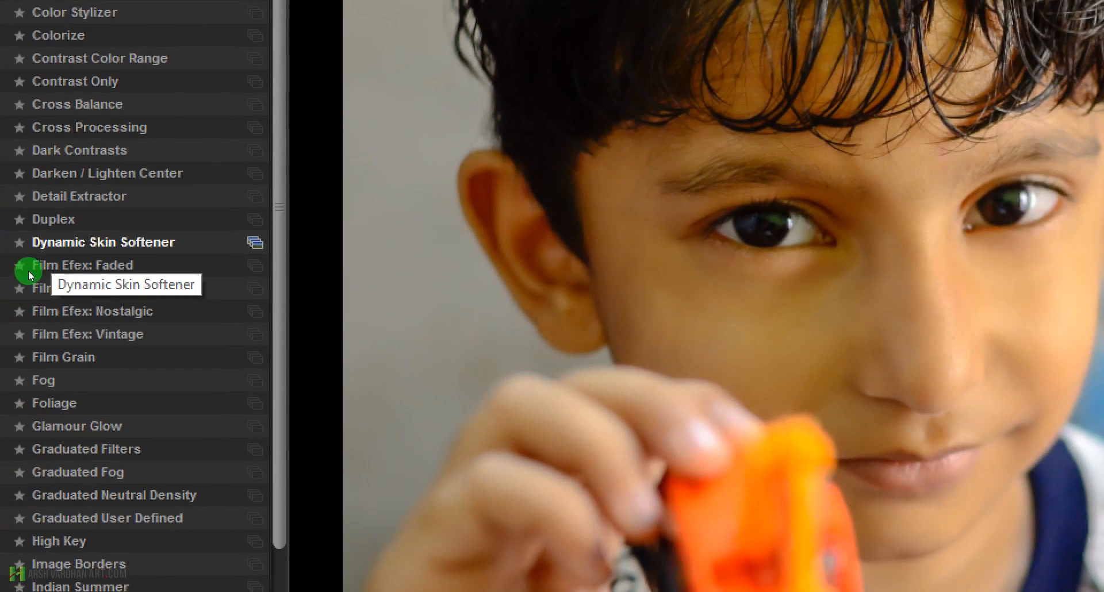
left_click(36, 269)
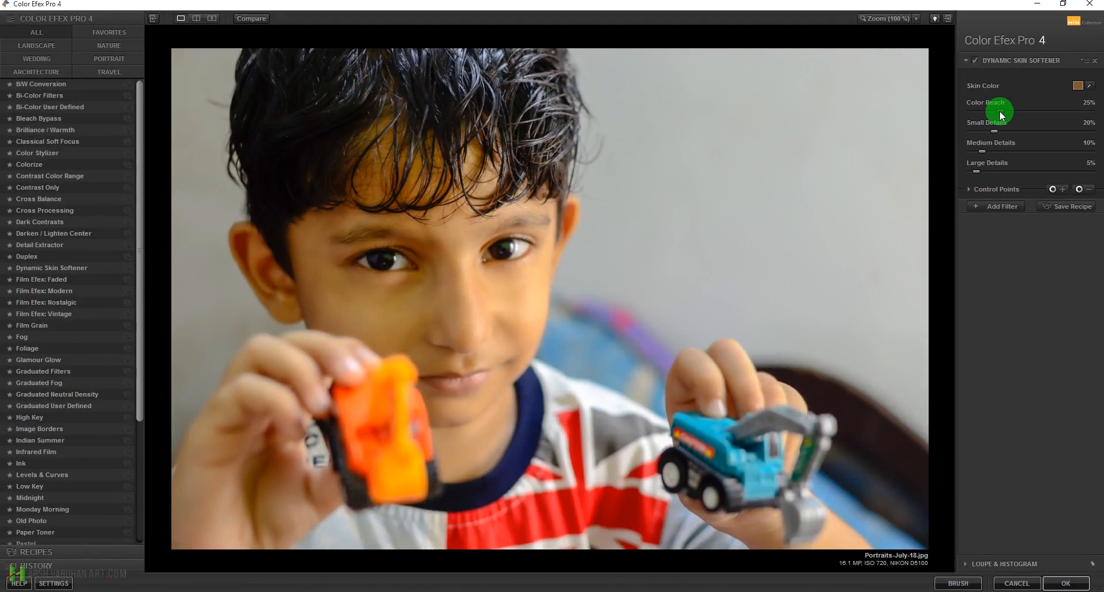
Set the skin softener's Color Reach to 18%, Small Details to 12% and Large Details to 7%, and compare with the original.
left_click_drag(1002, 115, 989, 134)
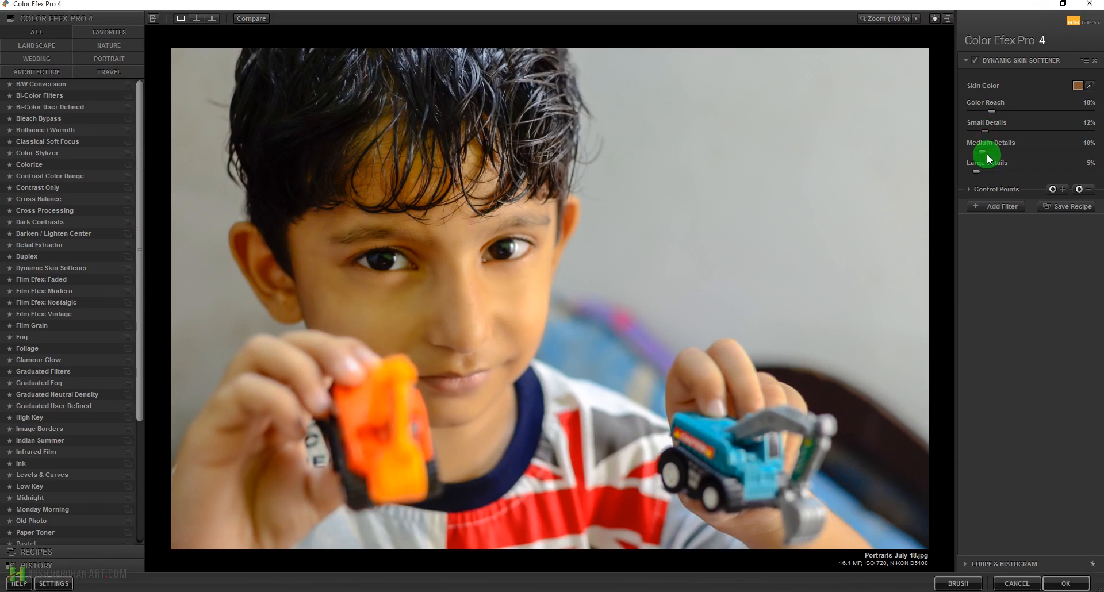
left_click_drag(980, 154, 983, 176)
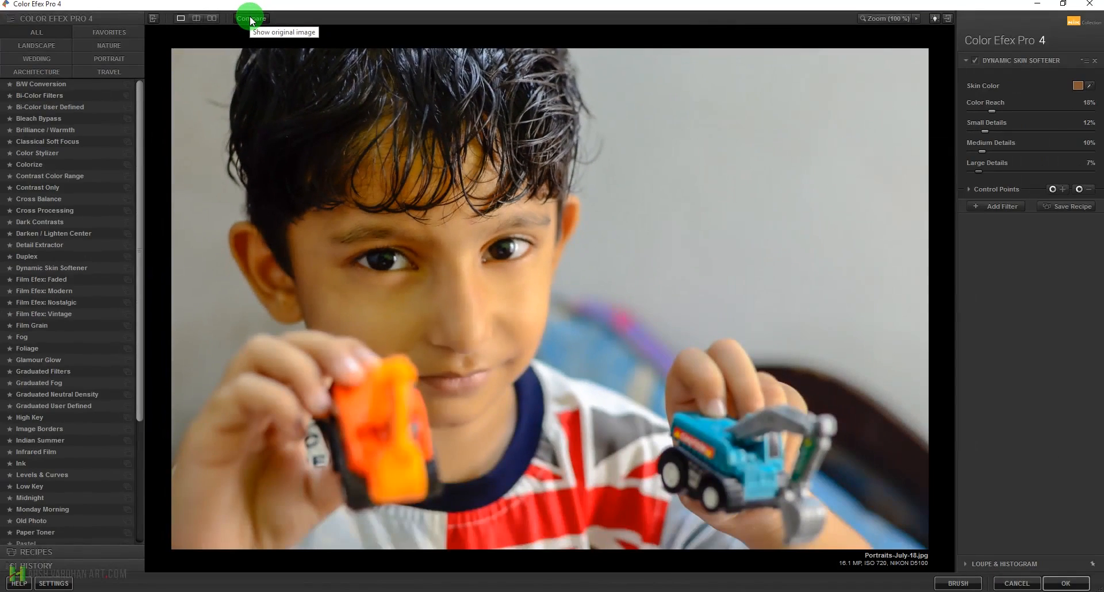
left_click(251, 19)
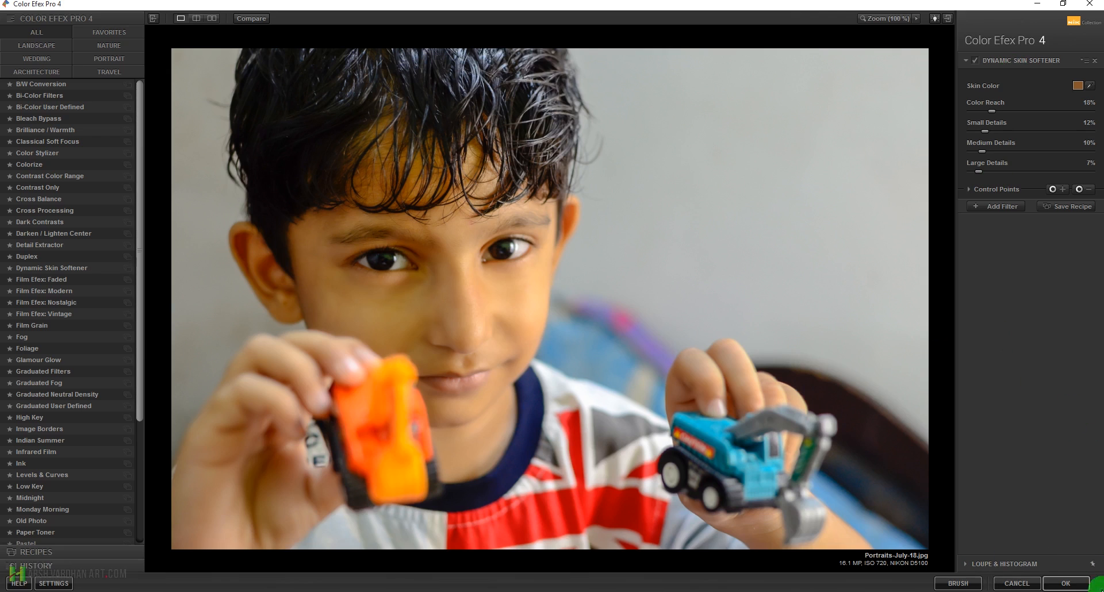
Apply the Dynamic Skin Softener to the portrait and return to Photoshop with the softened result on its own layer.
left_click(1075, 584)
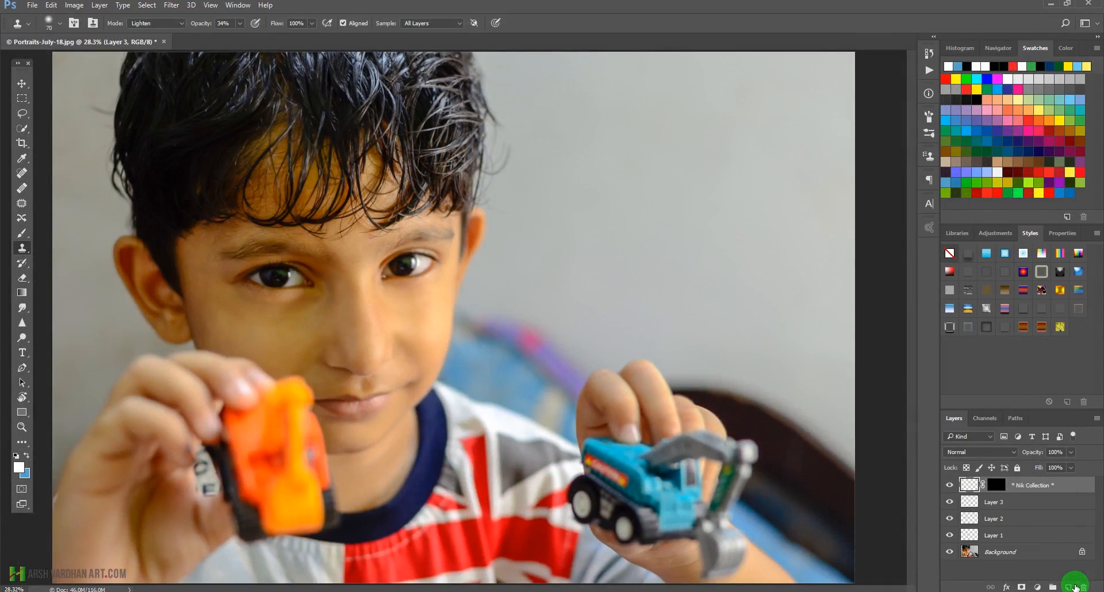
left_click_drag(347, 281, 363, 331)
left_click_drag(446, 368, 484, 408)
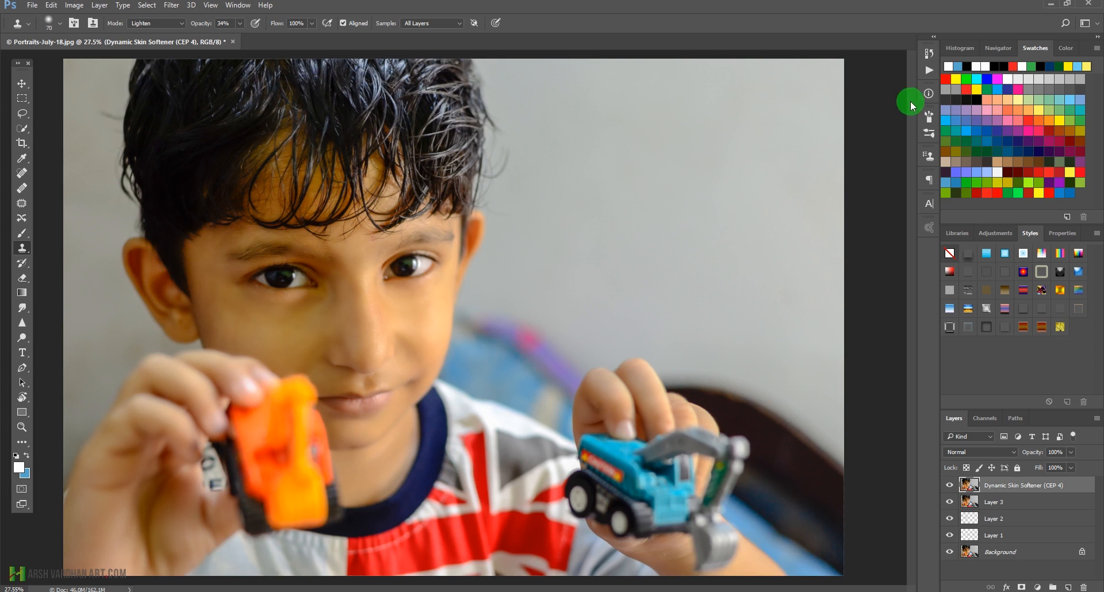
Merge all layers, from the skin softener layer down to the Background, into a single layer.
left_click(930, 73)
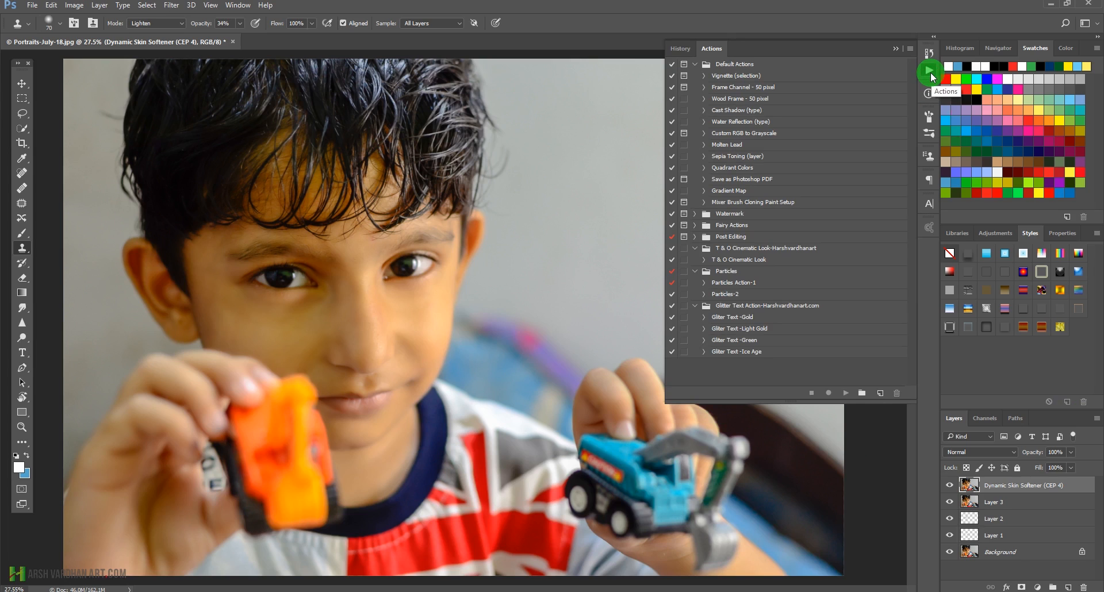
left_click(1039, 490)
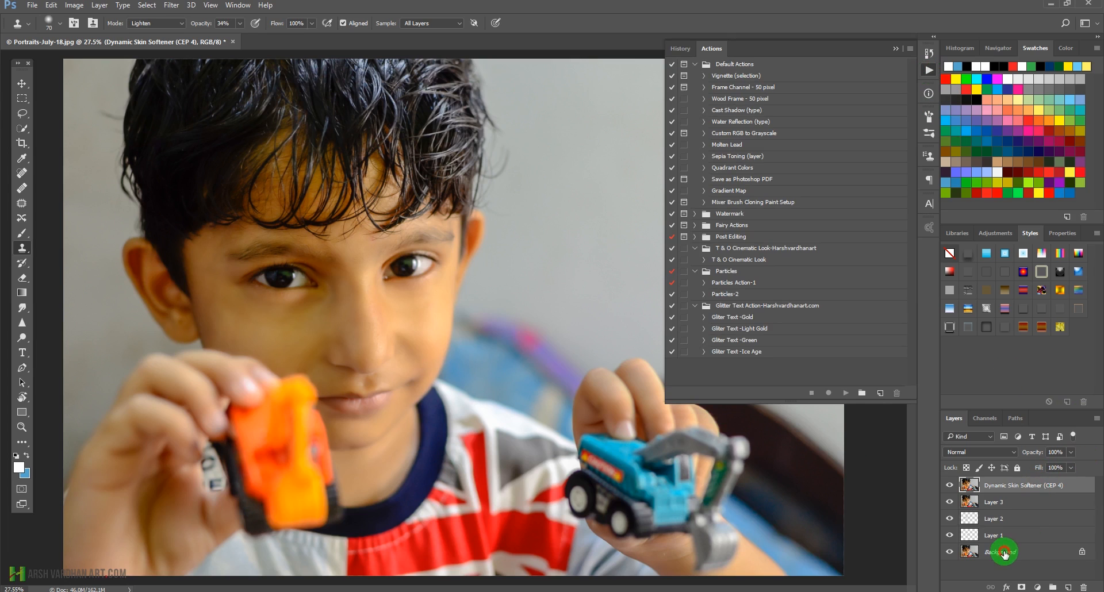
left_click(1008, 551, "shift")
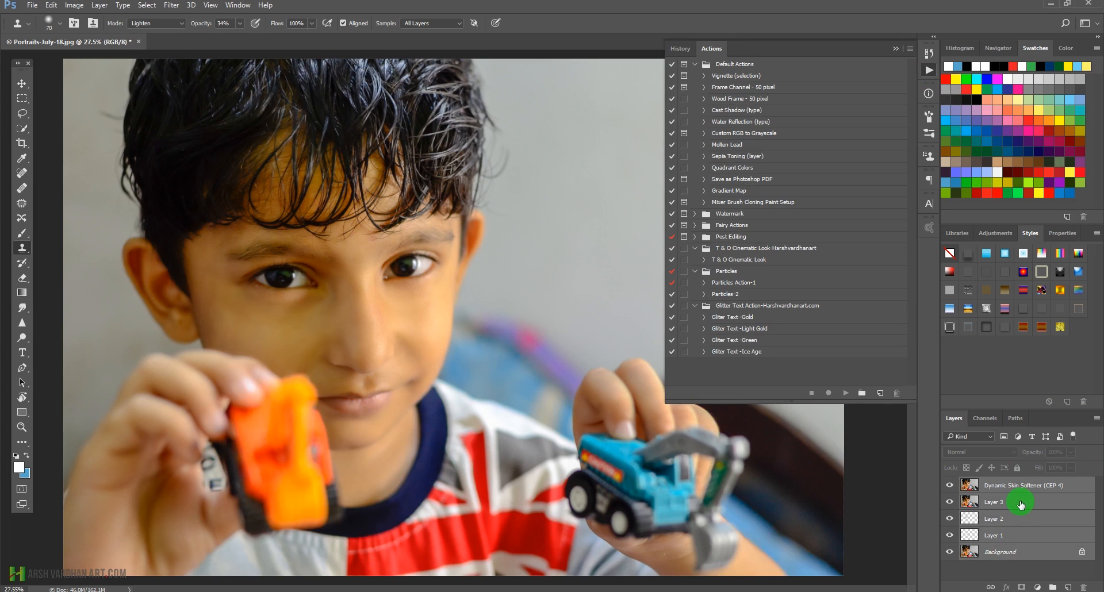
key("ctrl+e")
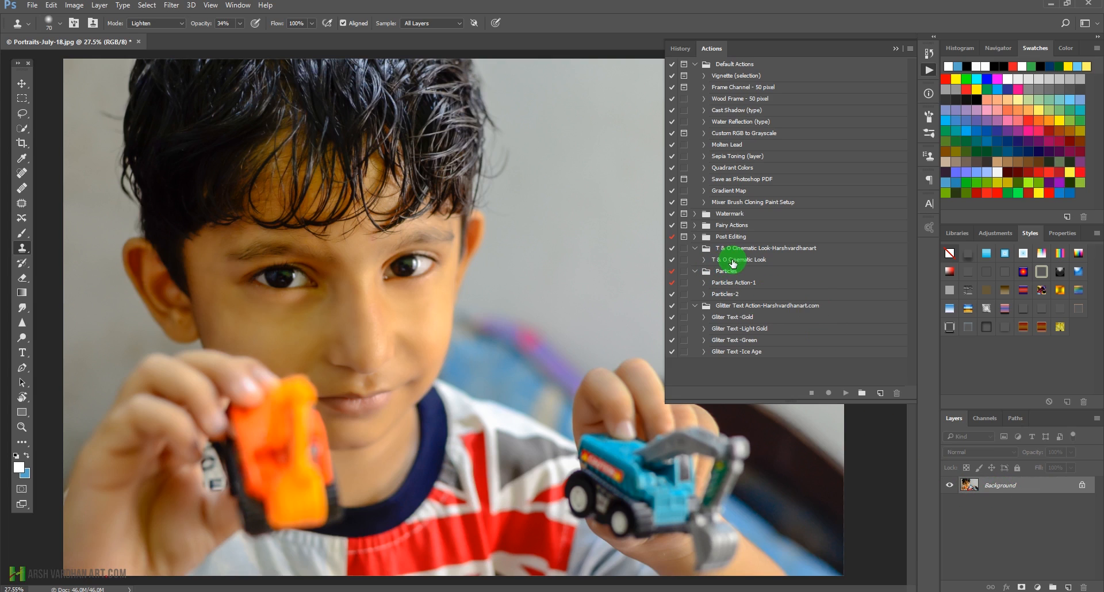
Play the T & O Cinematic Look action on the merged portrait and make room to see all its adjustment layers.
left_click(733, 263)
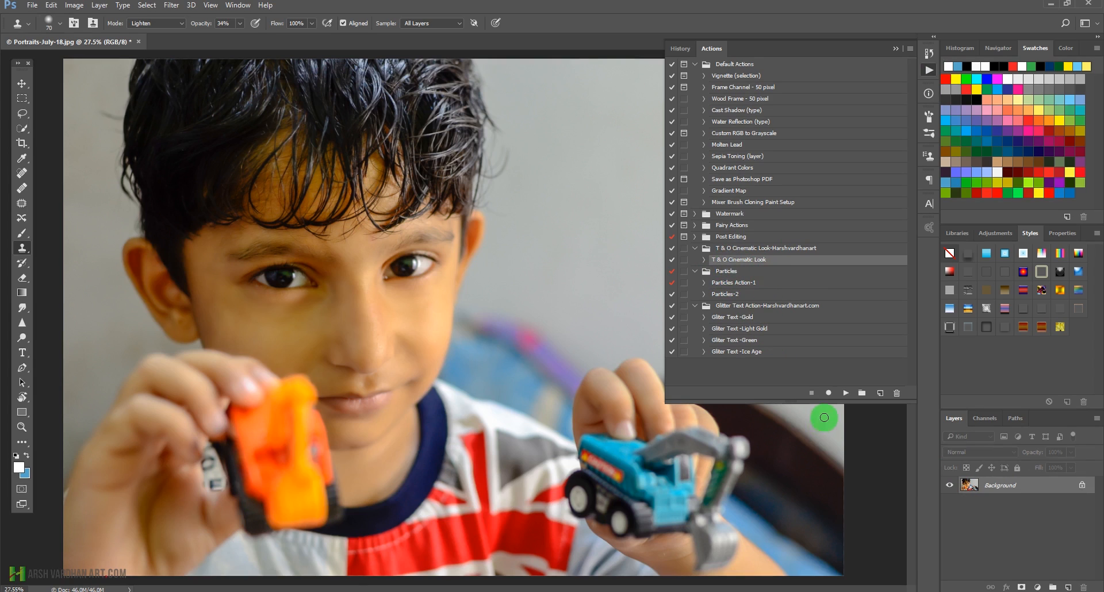
left_click(846, 393)
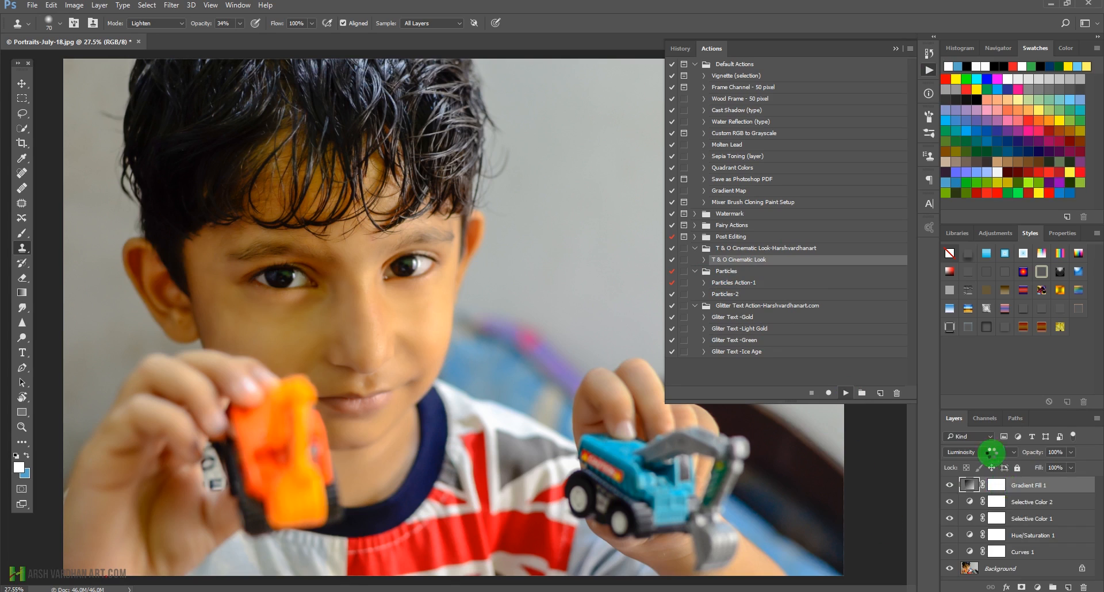
left_click(932, 72)
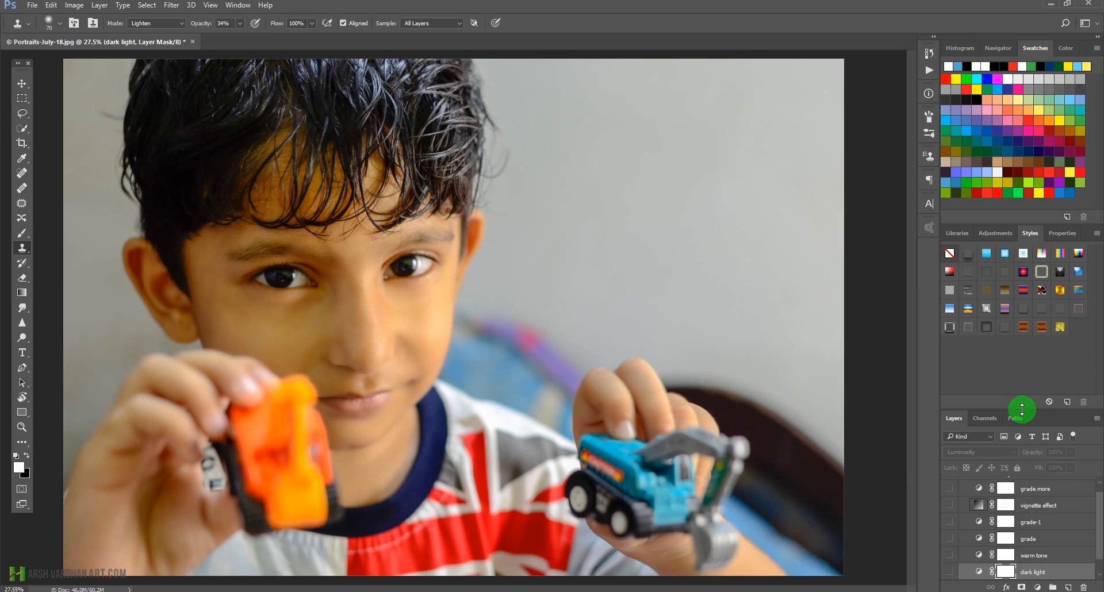
left_click_drag(1022, 410, 1023, 366)
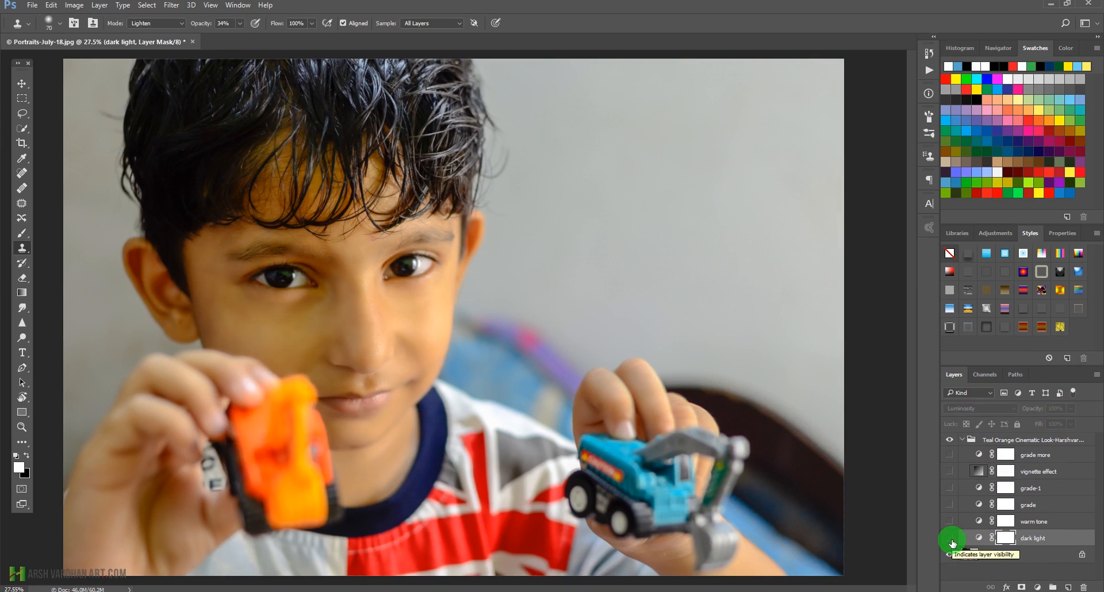
Show the dark light layer and draw two 20% Black To Transparent gradients on its mask, from the photo's upper-right corner diagonally across the boy.
left_click(952, 541)
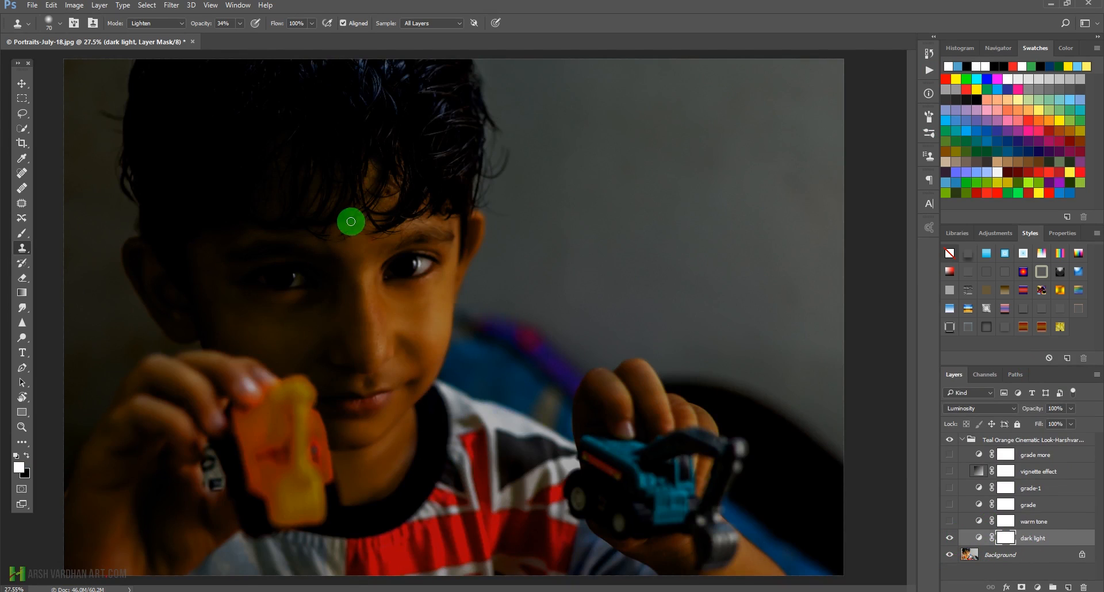
left_click_drag(571, 277, 378, 304)
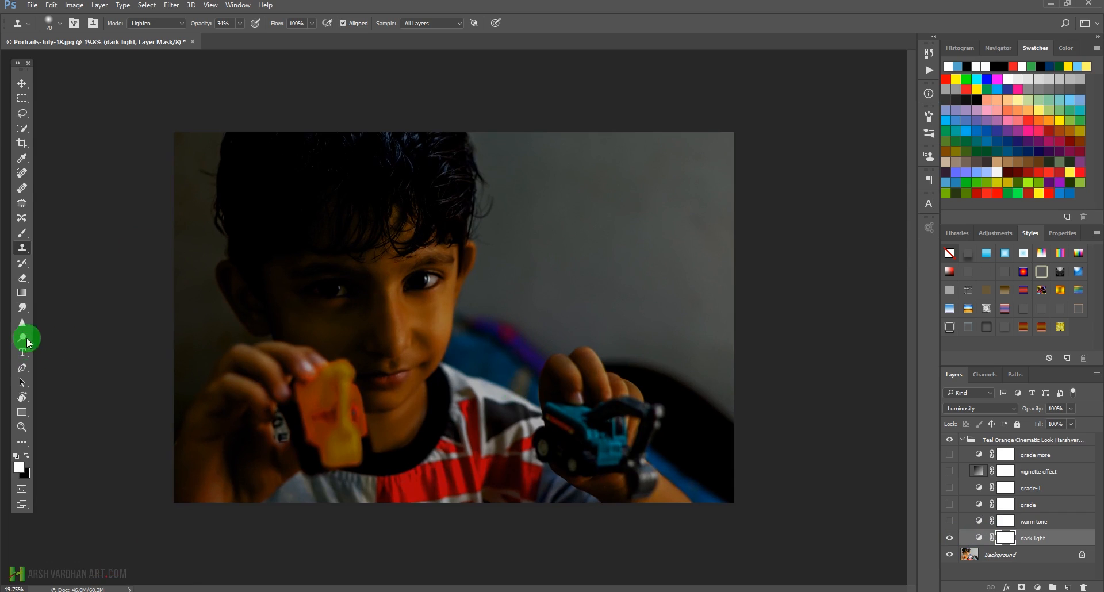
left_click(23, 293)
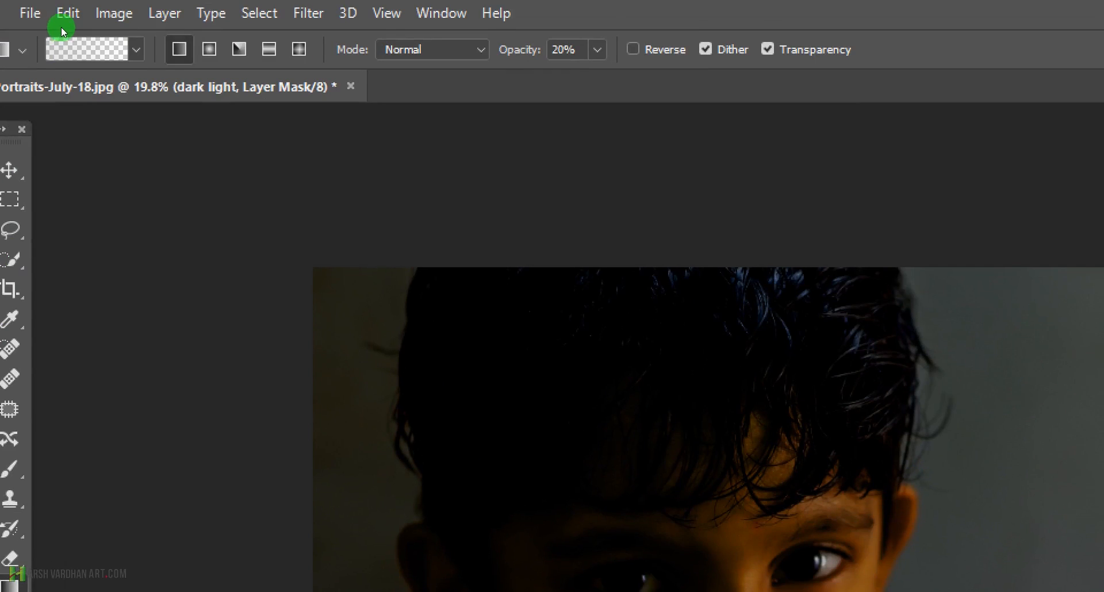
left_click(56, 42)
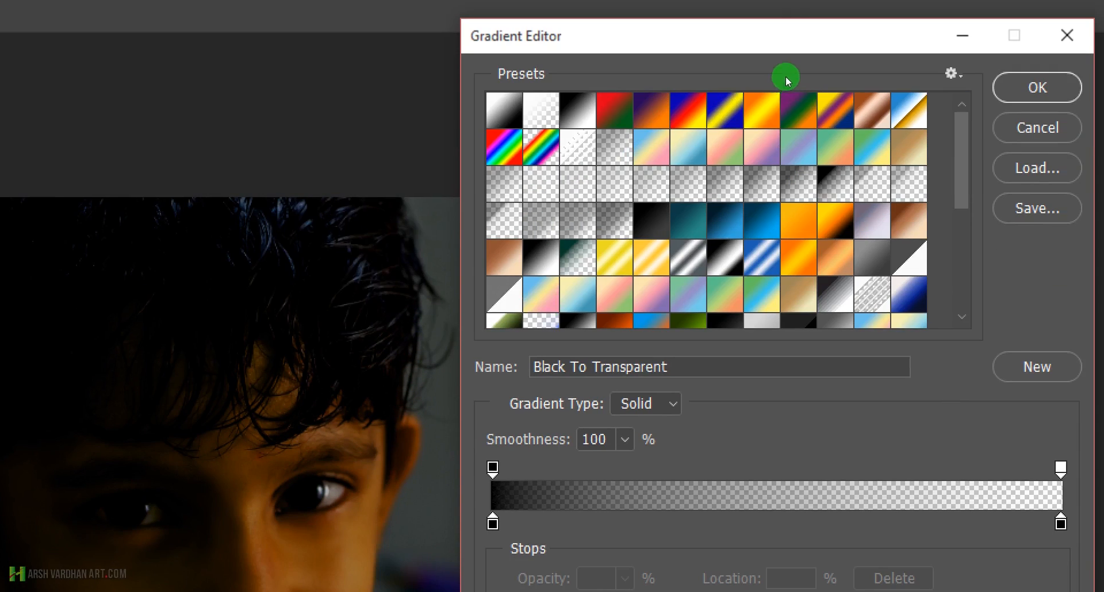
left_click(828, 65)
key("Return")
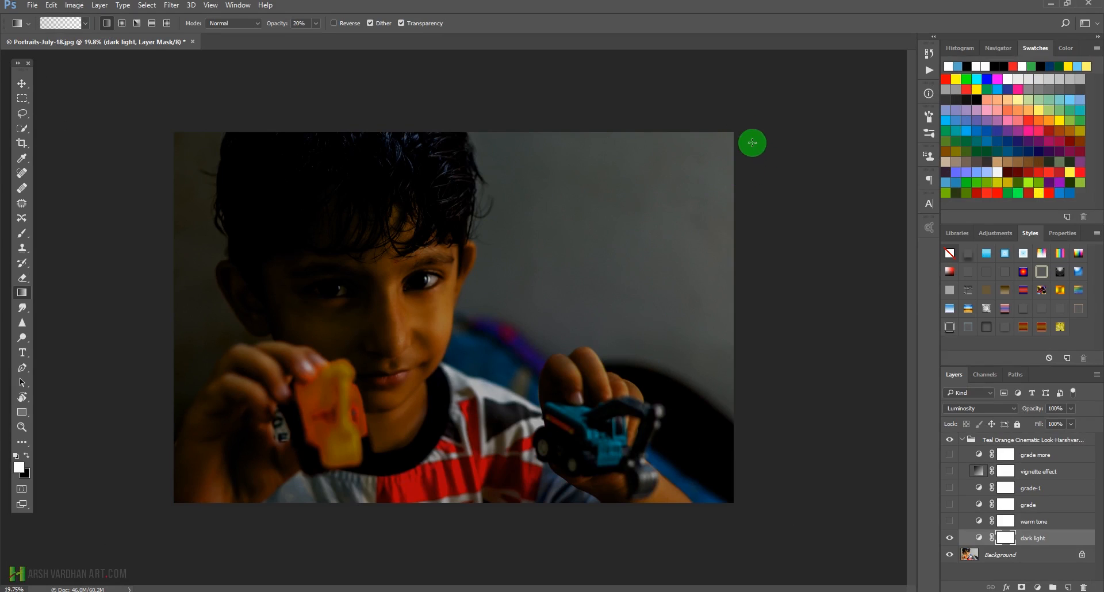
left_click_drag(742, 129, 356, 370)
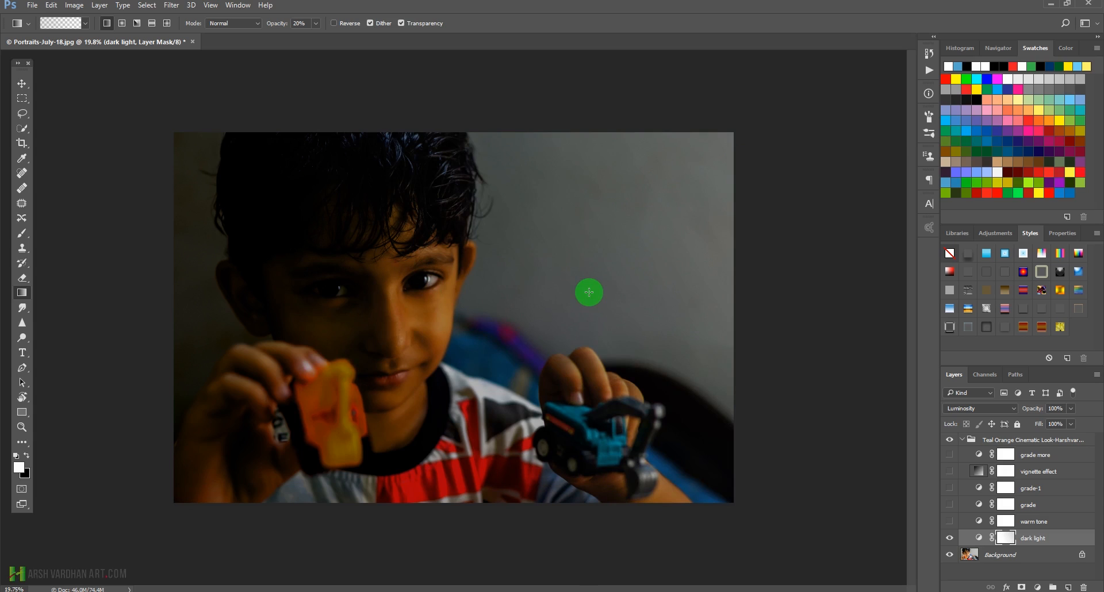
left_click_drag(683, 157, 337, 367)
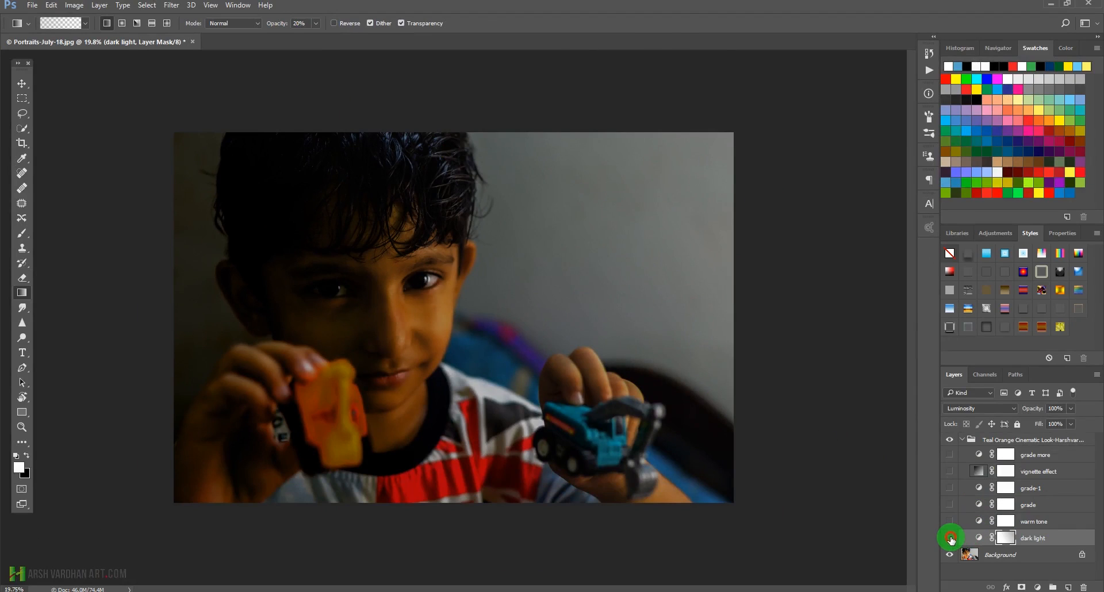
Compare the portrait with and without the dark light layer and preview lower opacities for it.
left_click(950, 538)
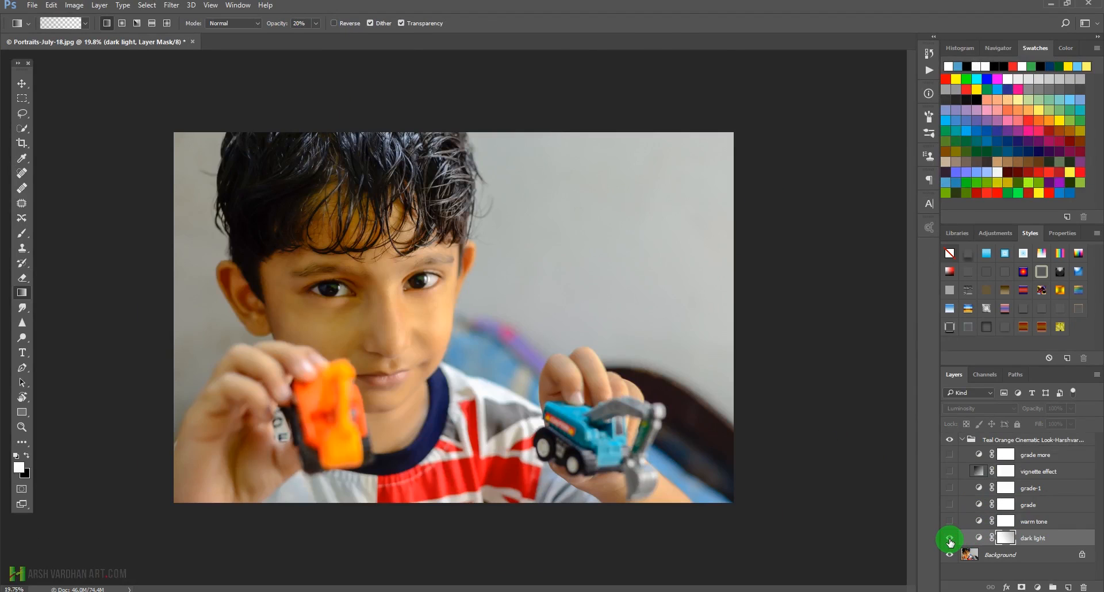
left_click(950, 539)
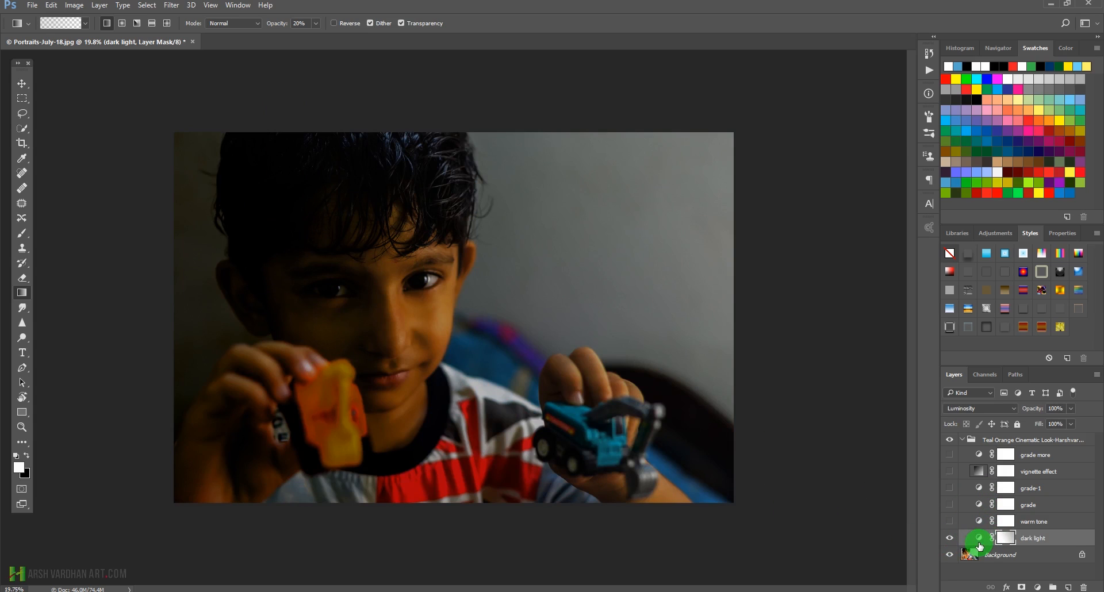
left_click(1071, 409)
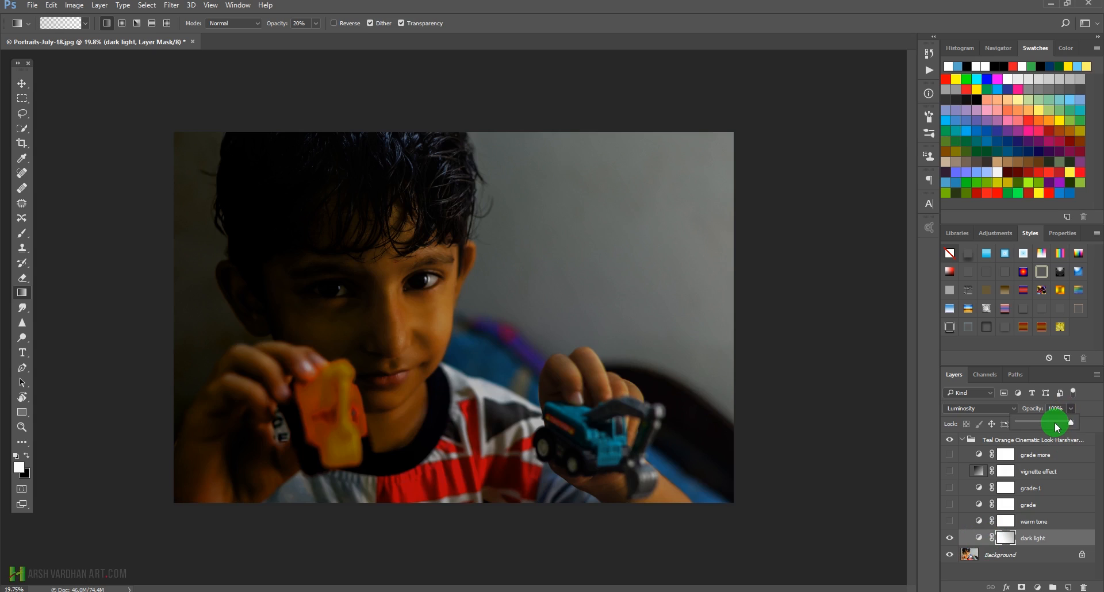
left_click_drag(1057, 426, 1092, 434)
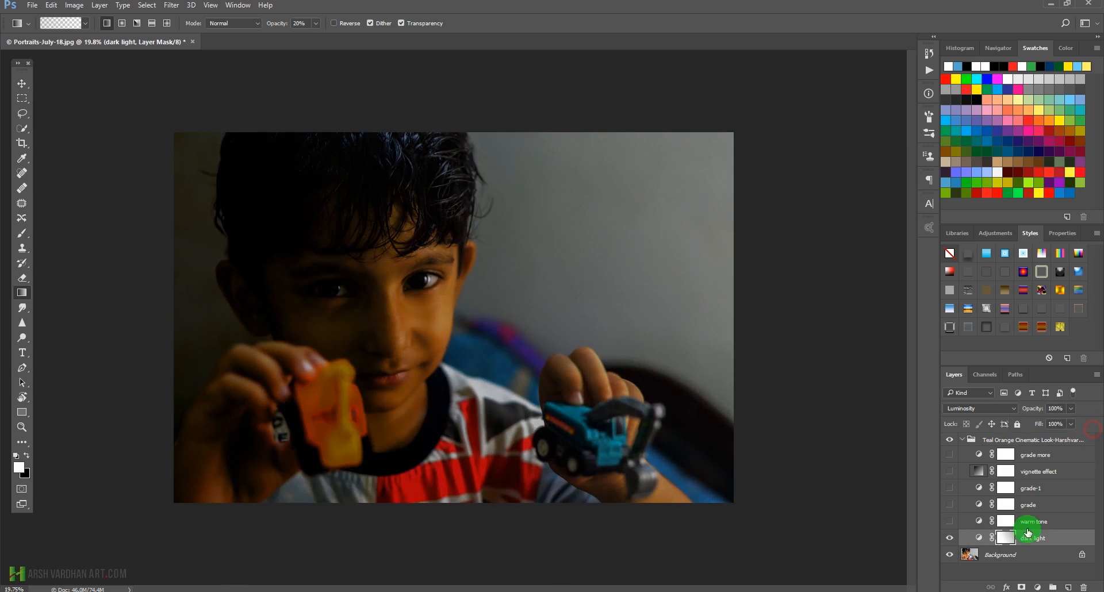
Set up the Brush tool with a soft round tip and 10% opacity.
left_click(22, 237)
left_click(53, 24)
left_click(27, 108)
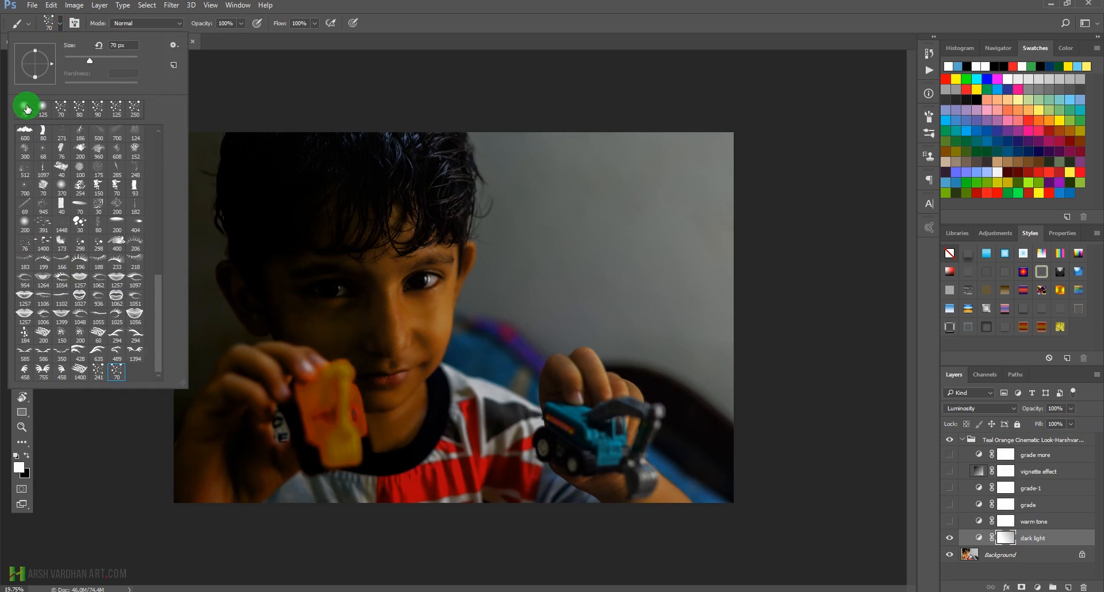
left_click(502, 9)
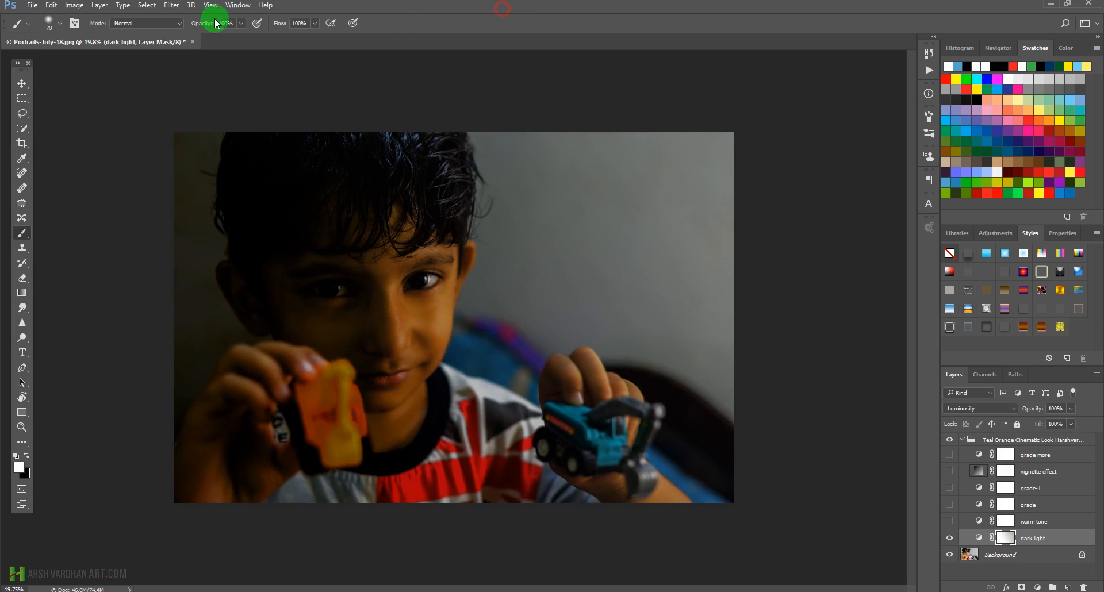
left_click(217, 23)
type("10")
key("Return")
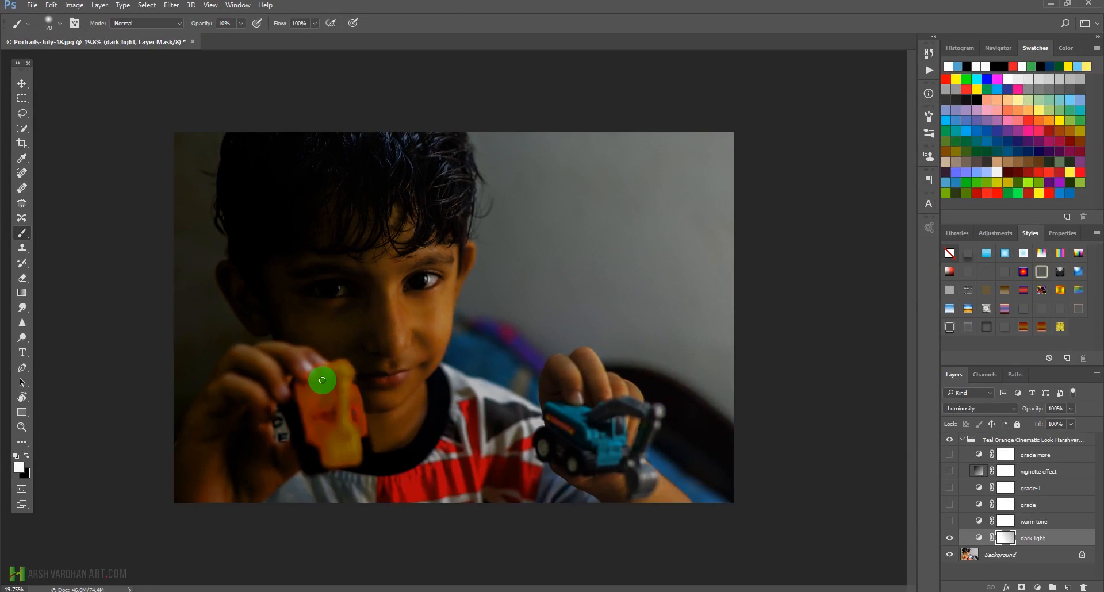
Enlarge the brush to 1100 px and paint black on the dark light mask to brighten the shadowed side of the face.
key("bracketright")
key("bracketright")
key("bracketright")
key("bracketright")
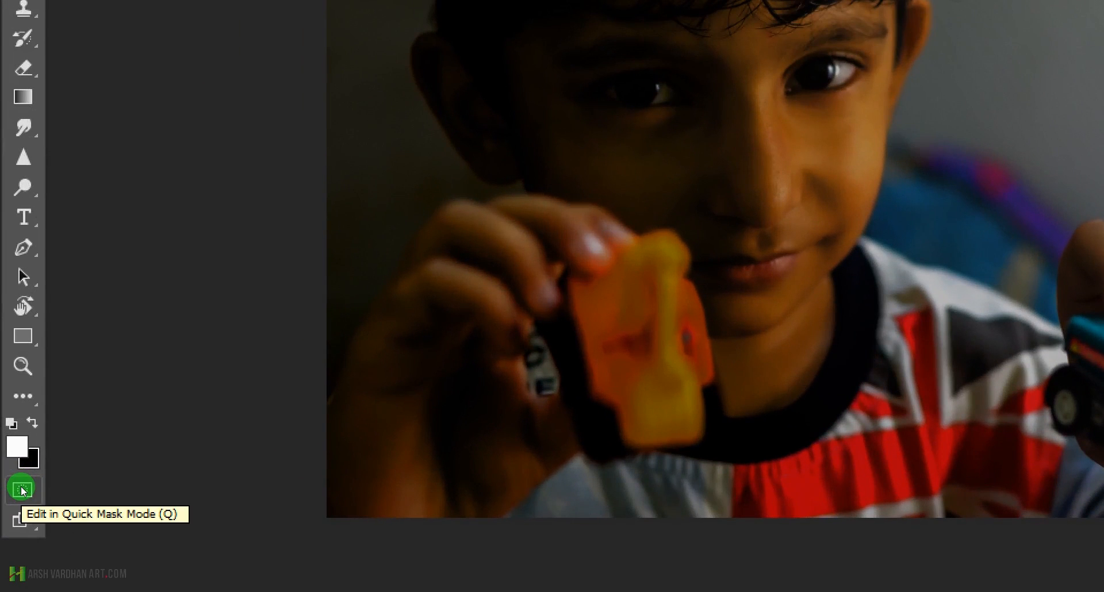
key("x")
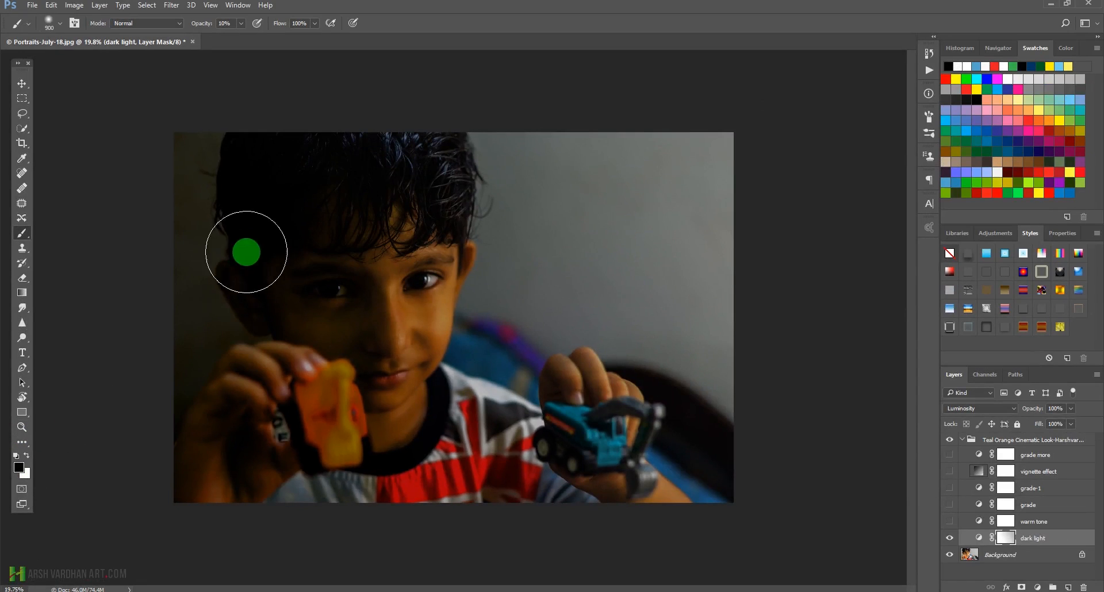
key("bracketright")
key("bracketright")
left_click(280, 332)
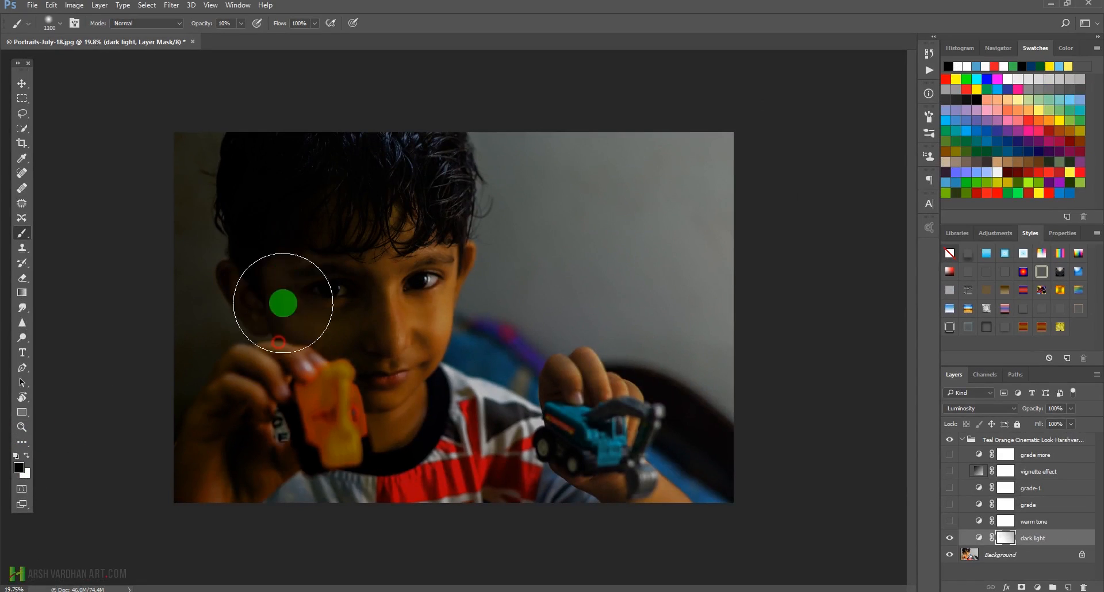
left_click(326, 354)
left_click(270, 272)
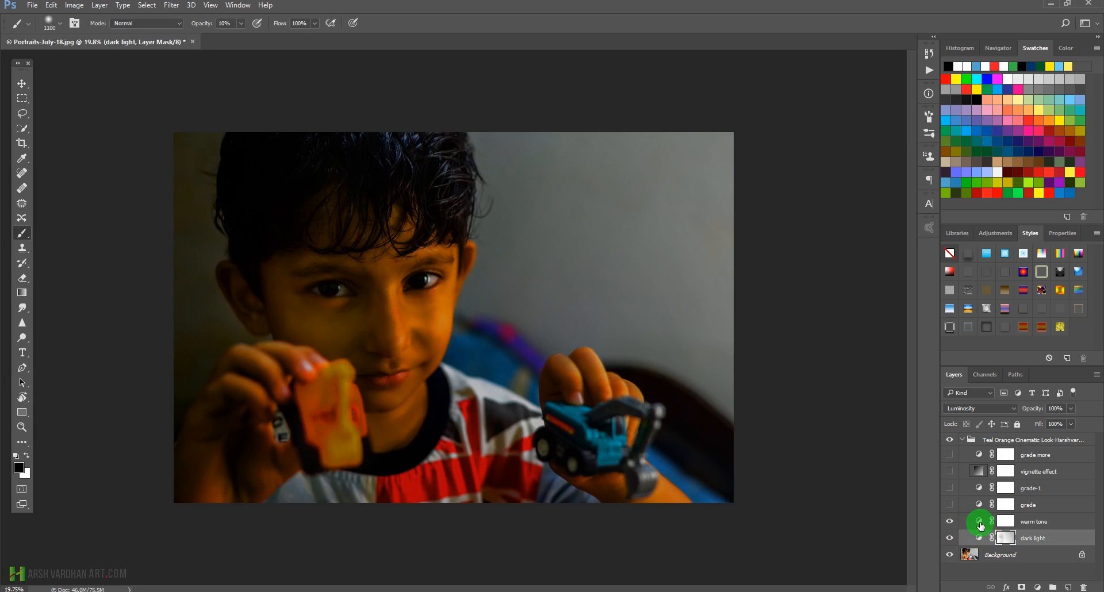
Set the warm tone layer's opacity to 59% and compare the portrait with and without it.
left_click(978, 524)
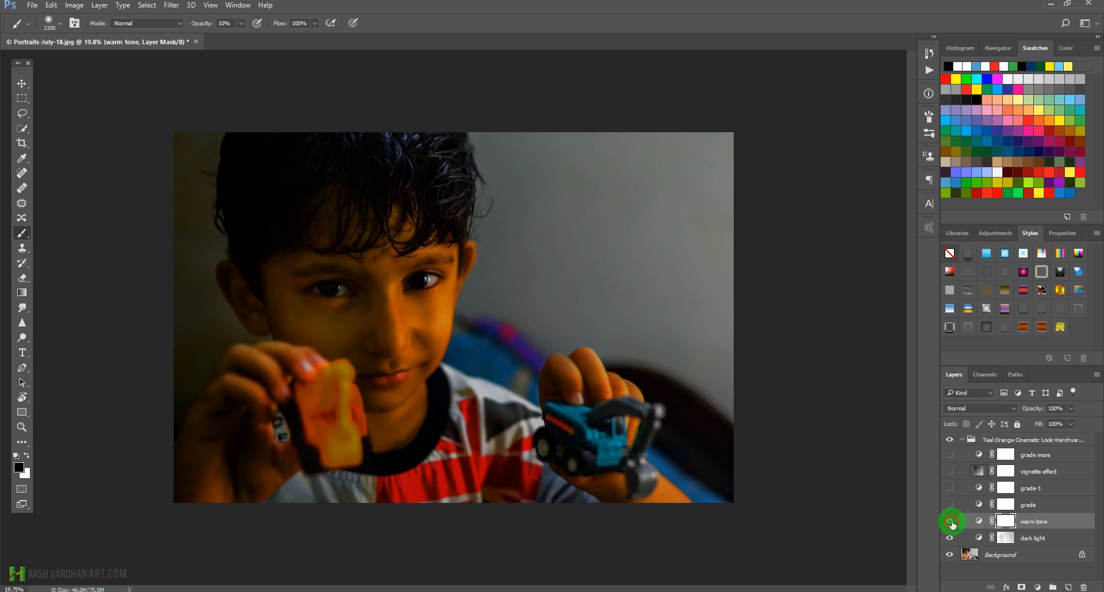
left_click(950, 523)
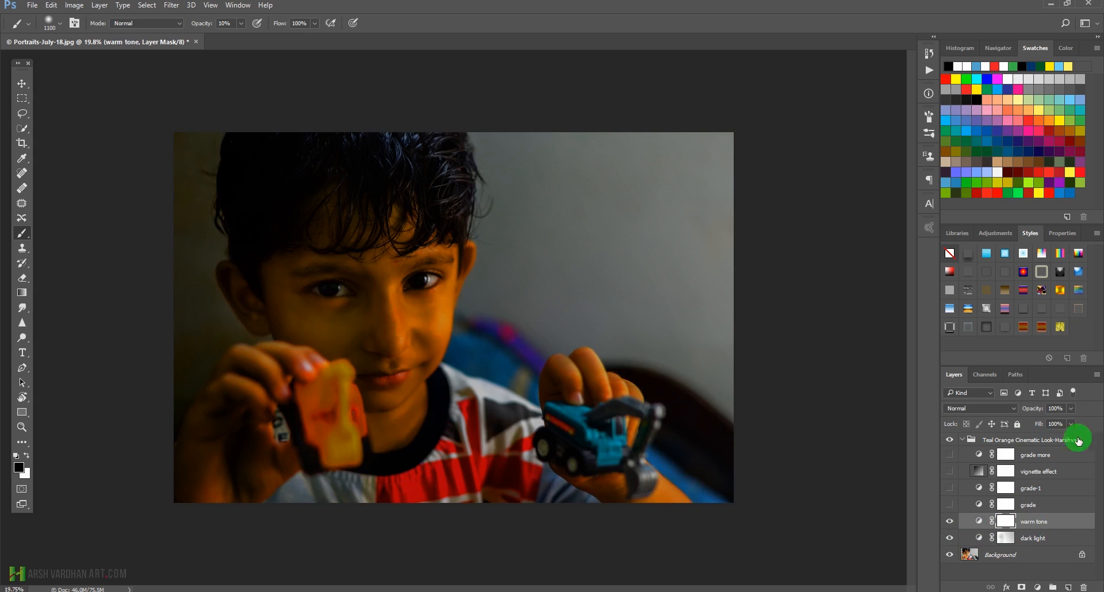
left_click(1071, 409)
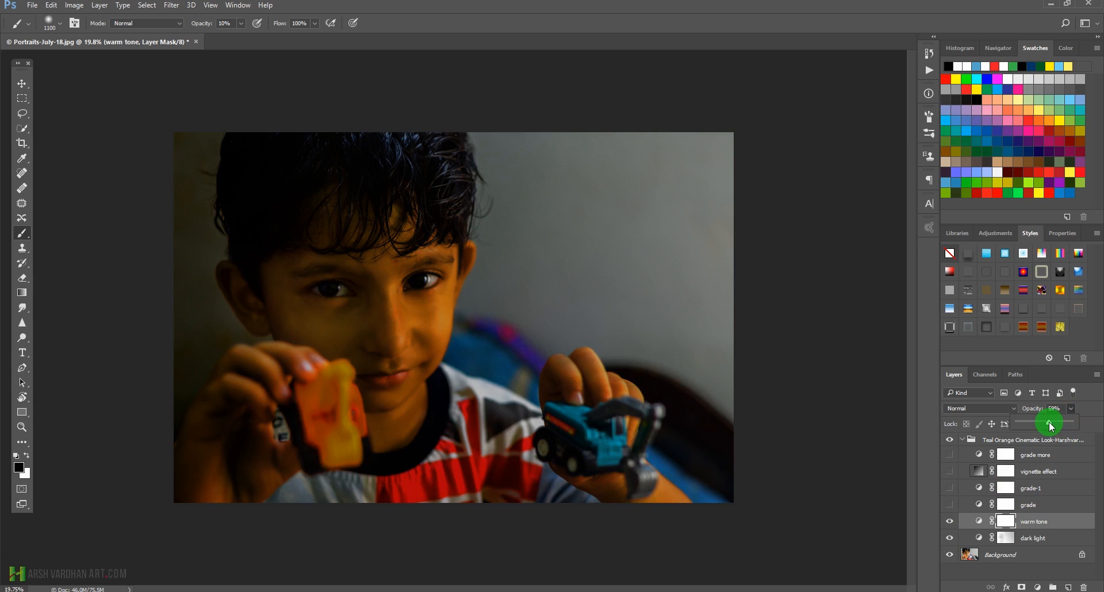
left_click(950, 522)
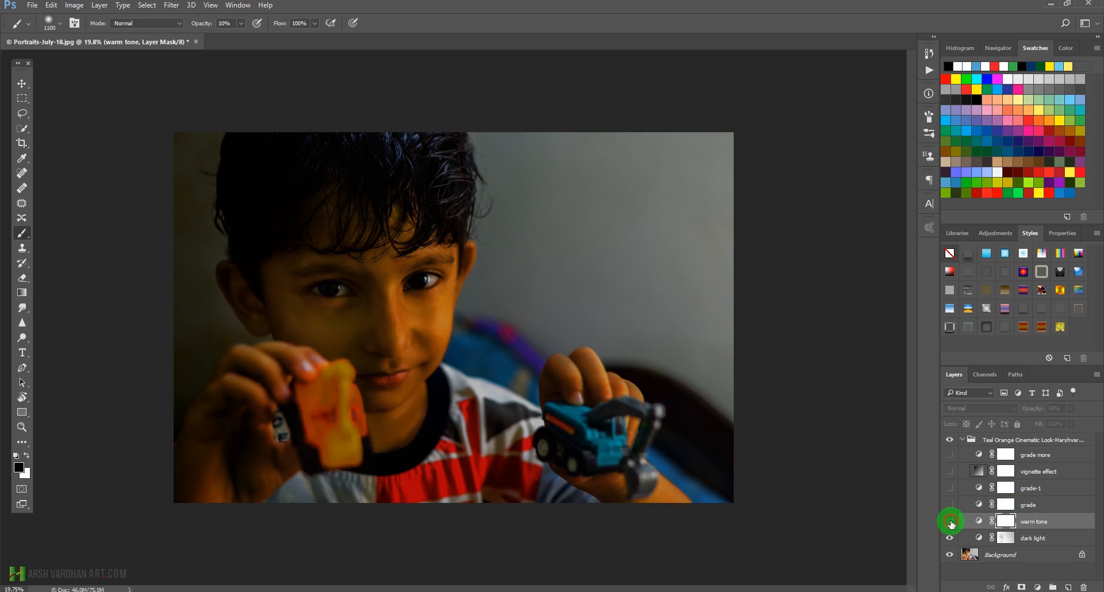
left_click(950, 522)
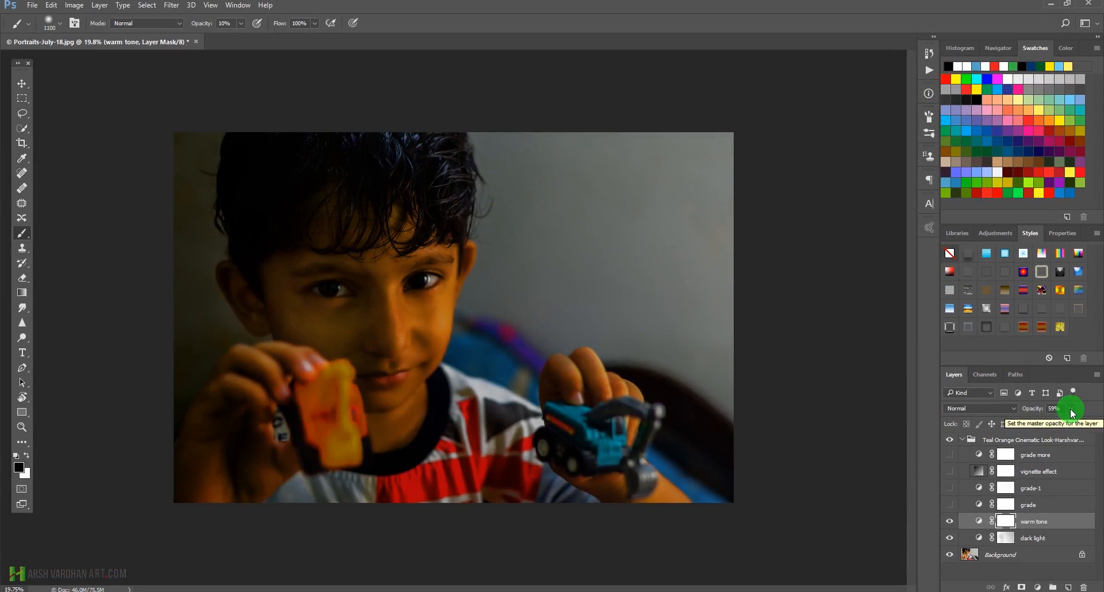
Show the grade layer and compare the portrait with and without its color grading.
left_click(951, 506)
left_click(979, 507)
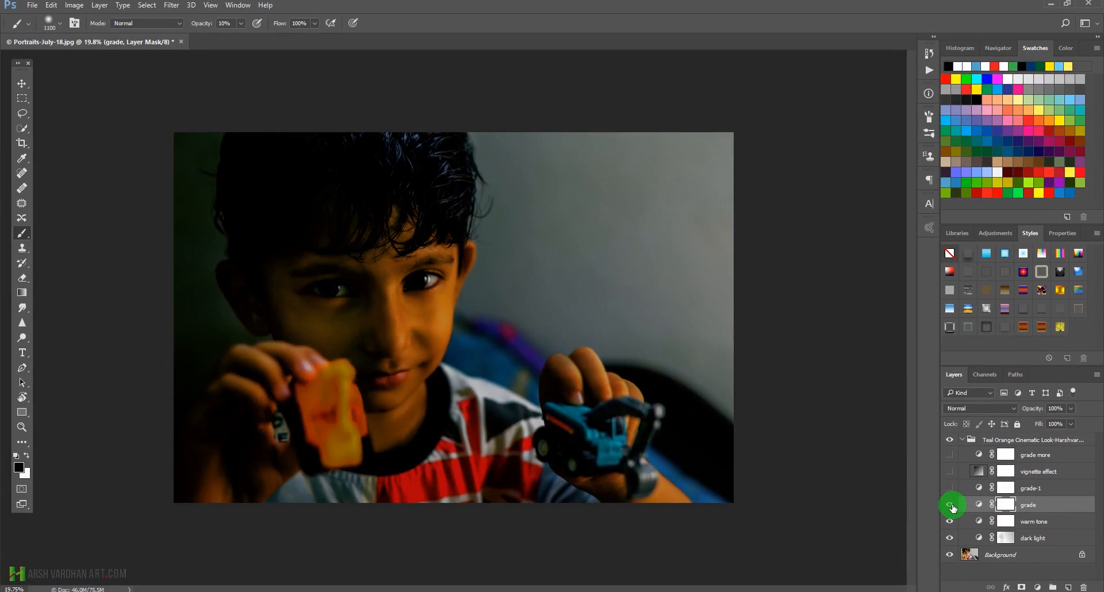
left_click(950, 506)
left_click(950, 506)
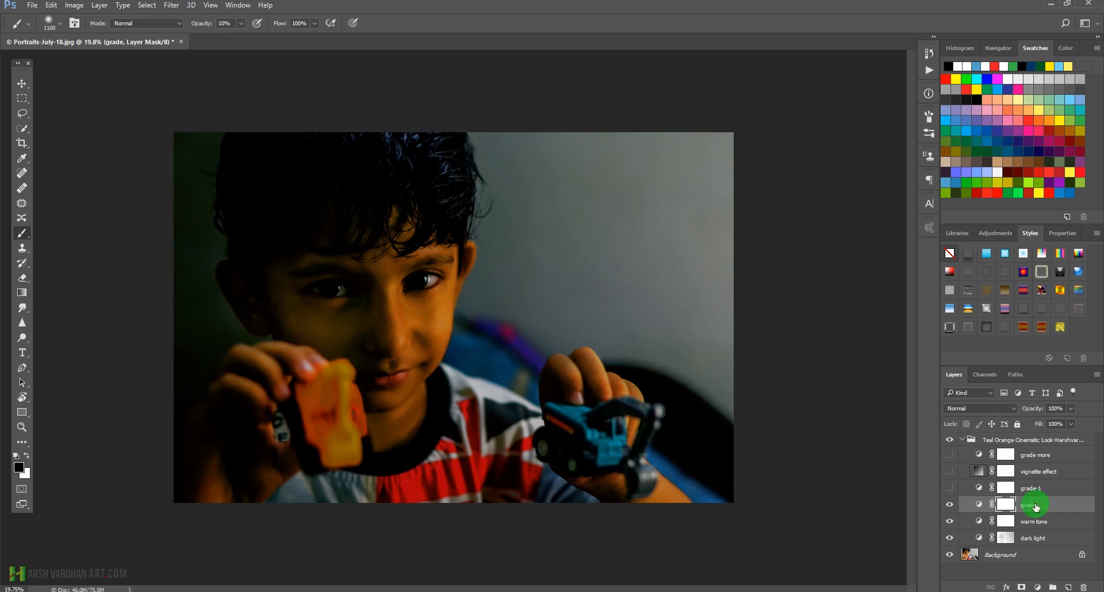
Show the grade-1 layer and make it the active layer.
left_click(950, 489)
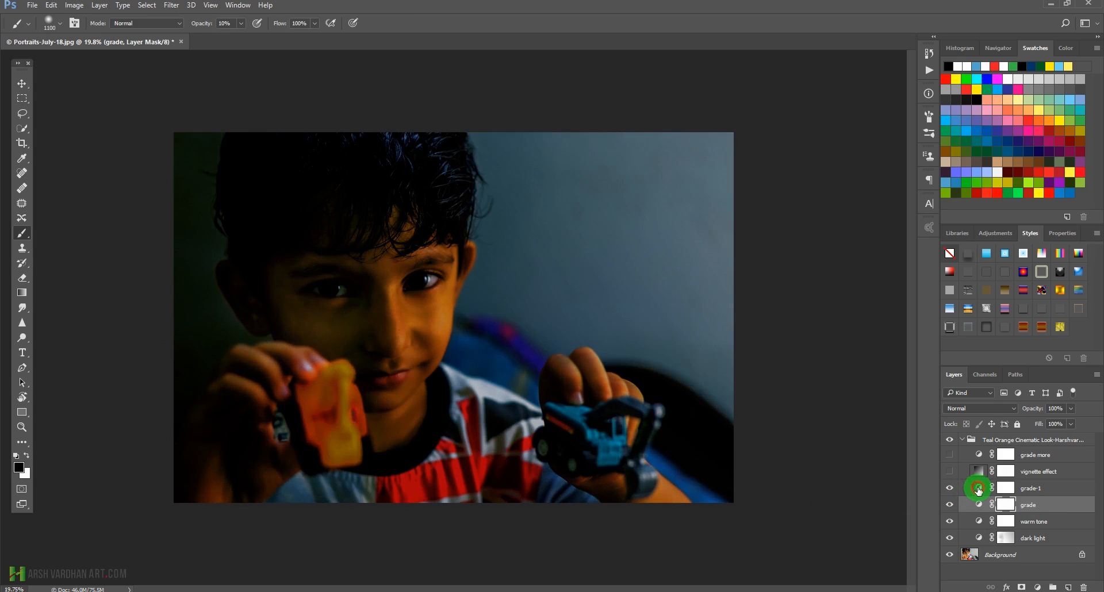
left_click(979, 489)
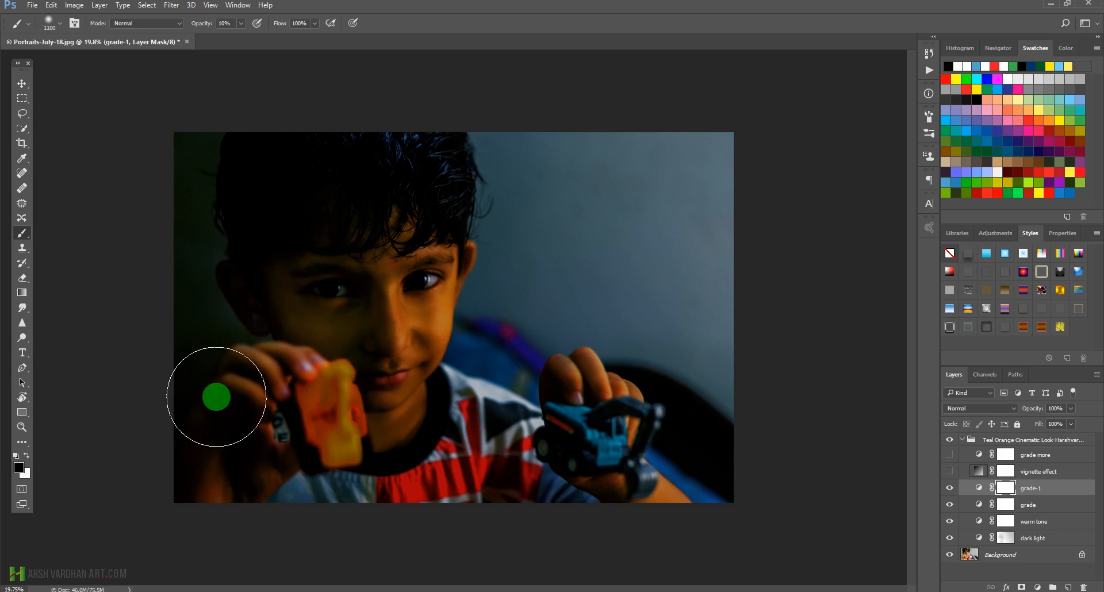
In the grade layer's Selective Color settings, set Blacks to cyan +9, magenta 0, yellow -11 and black 0.
left_click(979, 506)
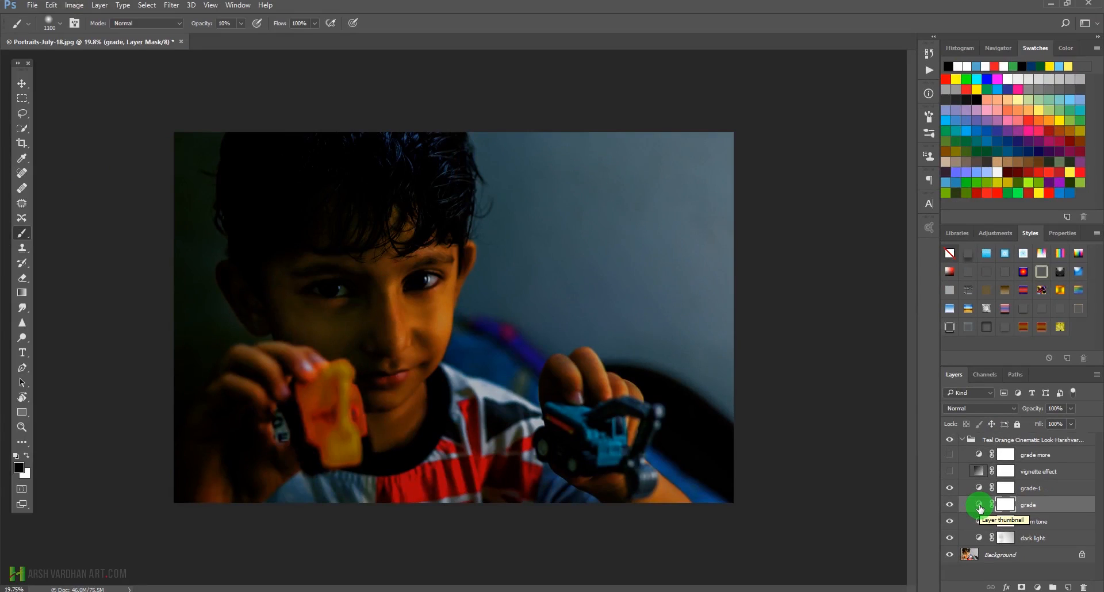
left_click(979, 507)
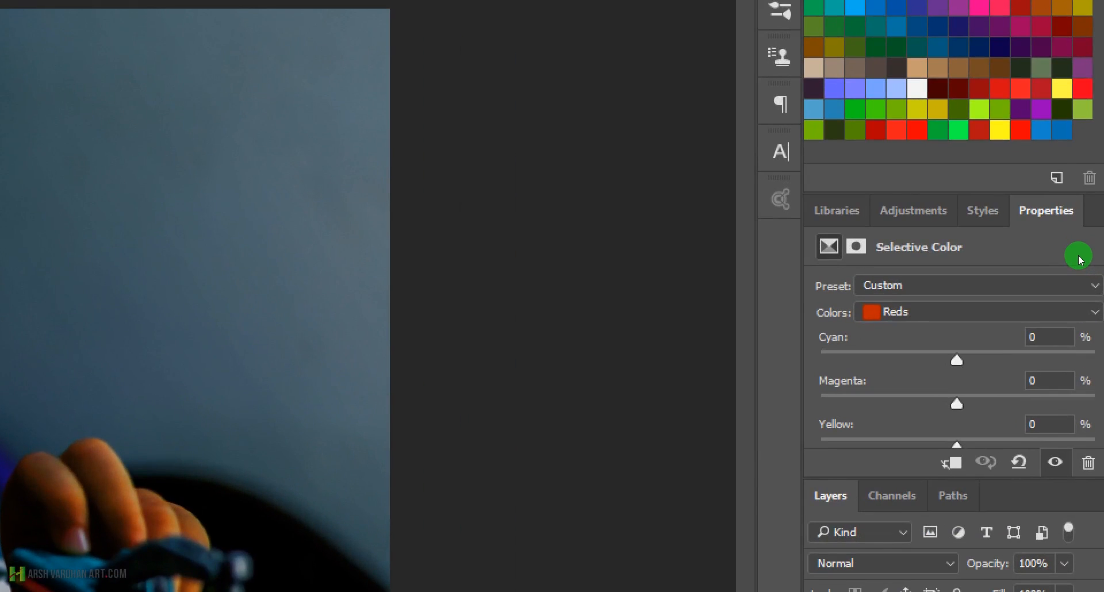
left_click(1078, 309)
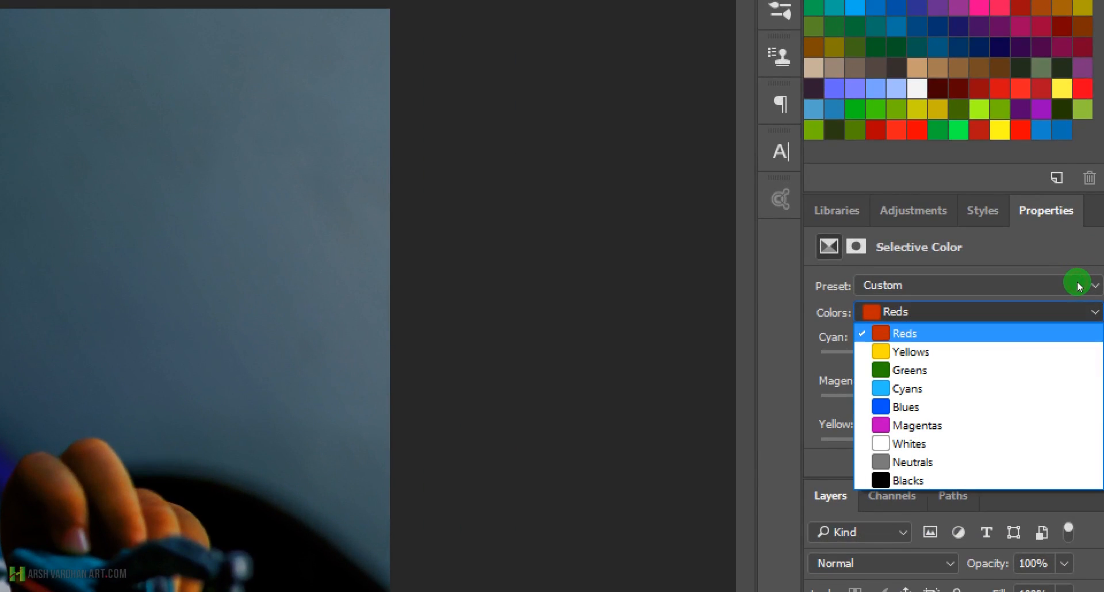
key("Return")
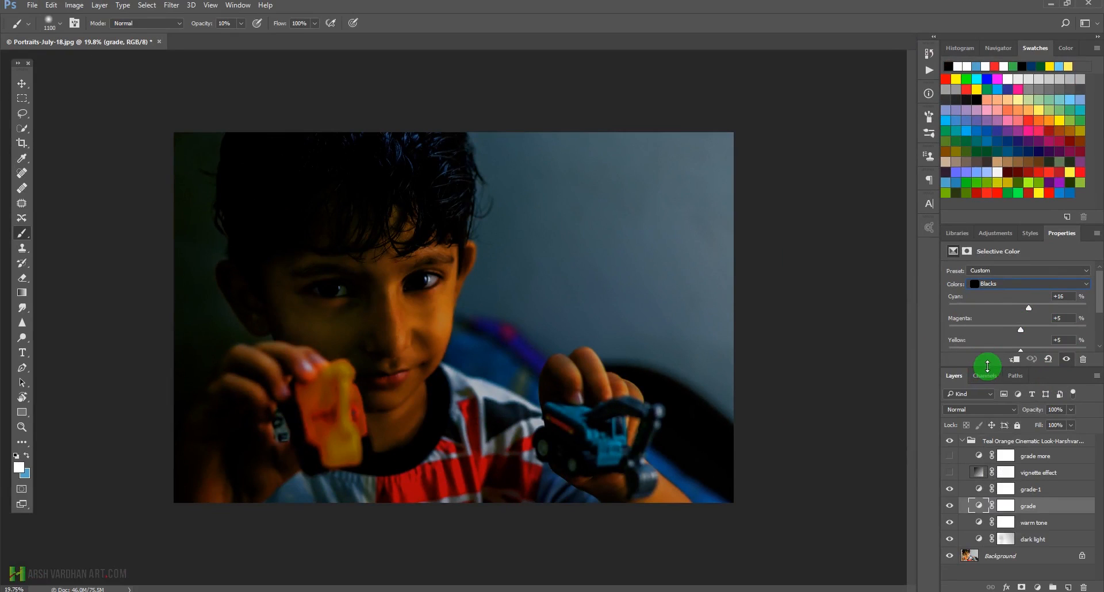
left_click_drag(987, 366, 986, 430)
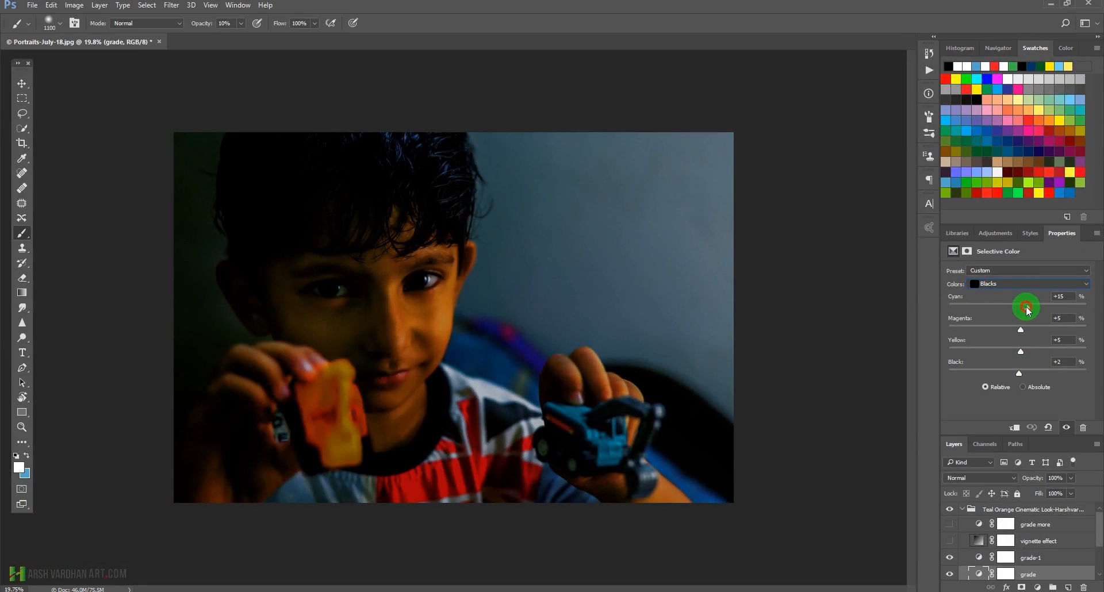
mouse_move(1026, 306)
left_mouse_down()
mouse_move(1006, 306)
mouse_move(1028, 308)
left_mouse_up()
left_click_drag(1021, 329, 1018, 333)
left_click(1022, 354)
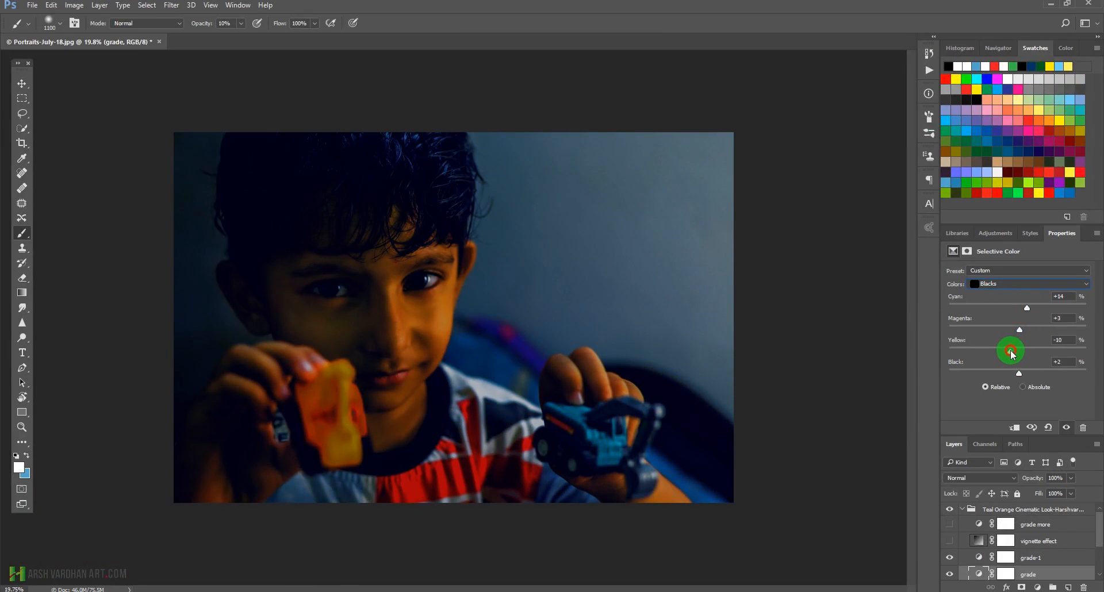
left_click_drag(1010, 349, 1008, 351)
mouse_move(1019, 330)
left_mouse_down()
mouse_move(1003, 327)
mouse_move(1018, 332)
left_mouse_up()
left_click_drag(1027, 308, 1024, 310)
left_click(1030, 387)
left_click_drag(1023, 374, 1017, 375)
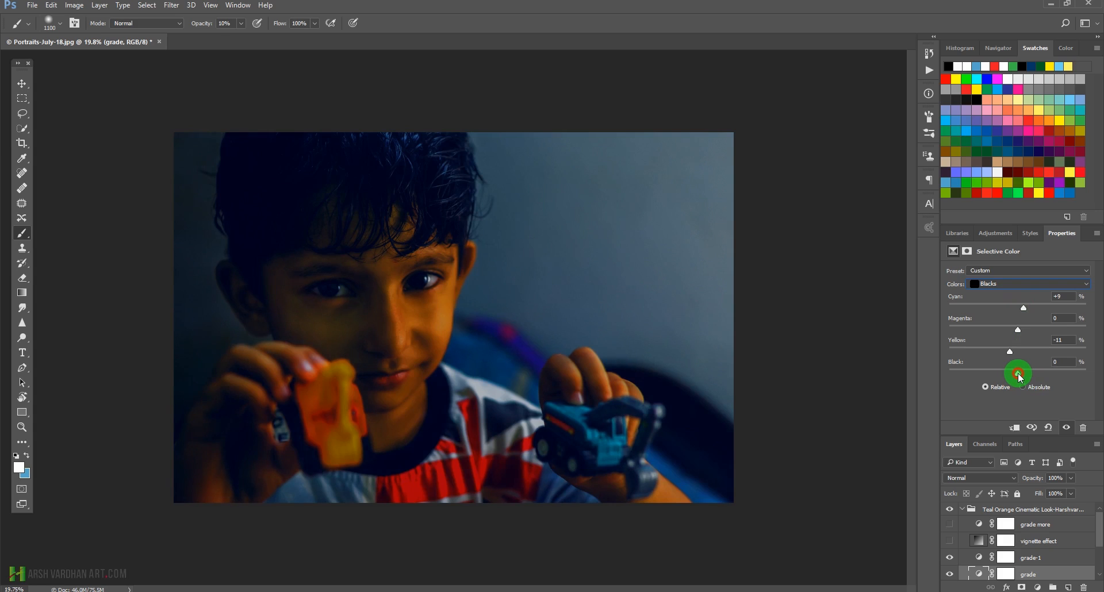
Make the vignette effect layer visible and select it.
left_click(979, 544)
left_click_drag(1029, 446, 1032, 433)
left_click(997, 537)
left_click(949, 529)
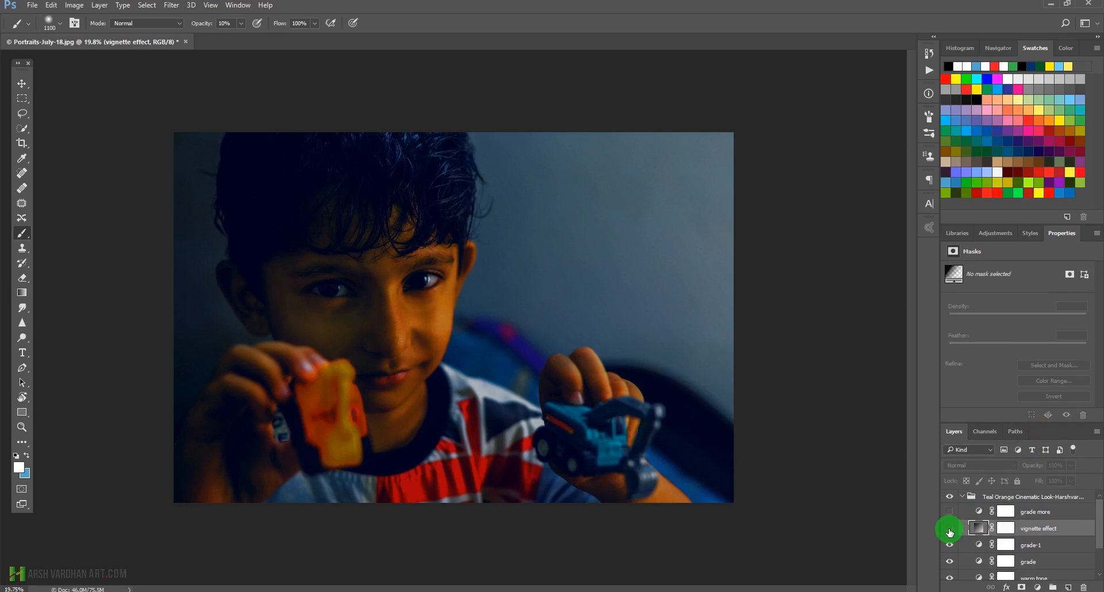
left_click(949, 530)
left_click(976, 529)
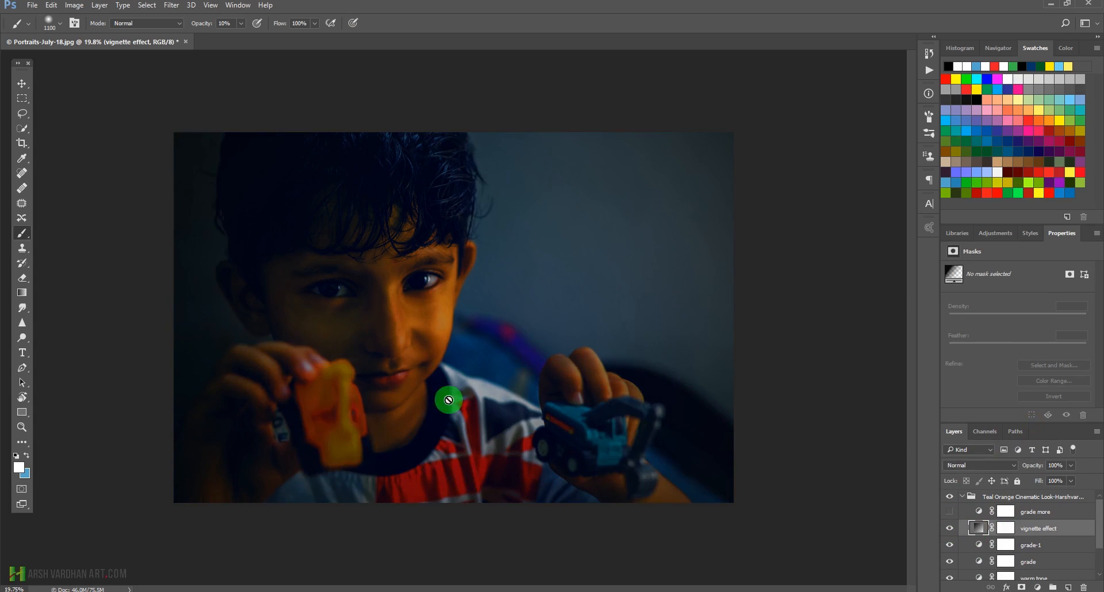
Enlarge the brush to 2000 px and paint black on the vignette effect mask to lighten the face, hands, hair and background wall.
left_click(1007, 529)
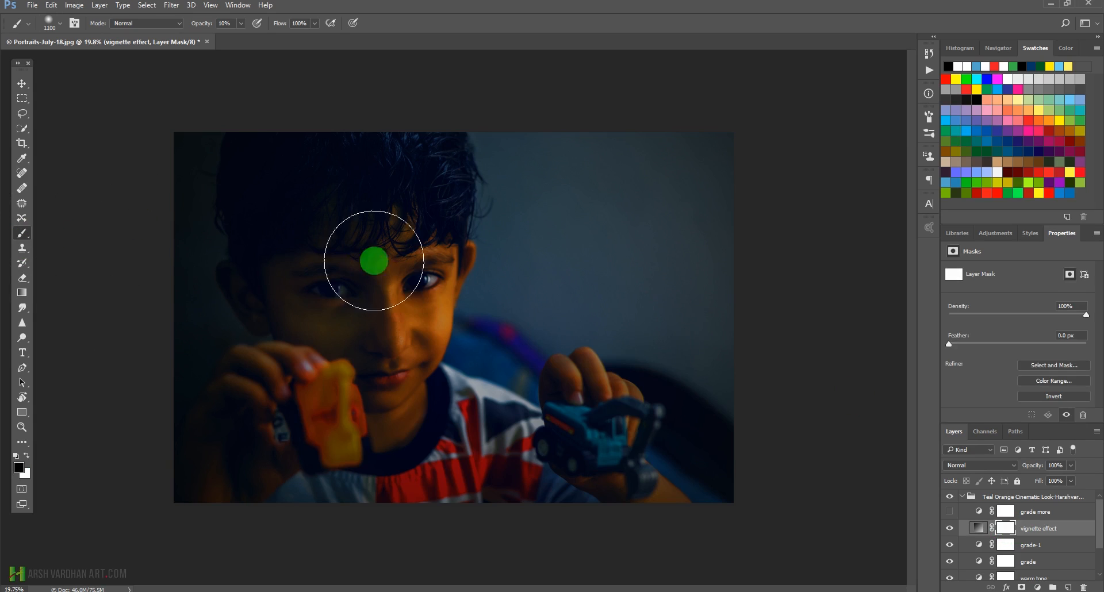
key("bracketright")
key("bracketright")
key("bracketright")
key("bracketright")
key("bracketright")
key("bracketright")
key("bracketright")
key("bracketright")
key("bracketright")
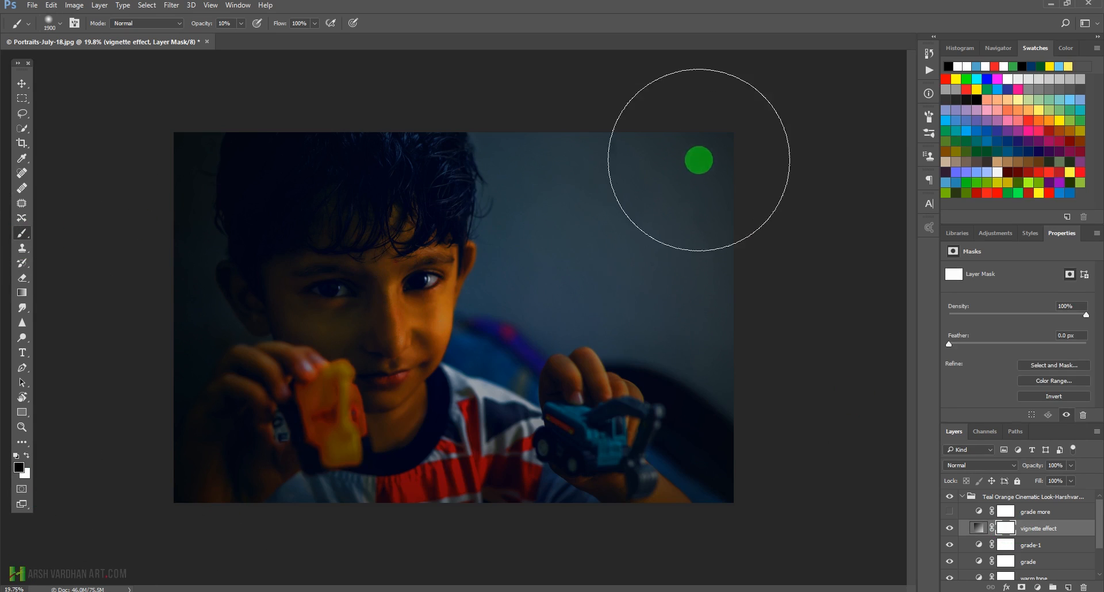
left_click(528, 234)
left_click_drag(316, 325, 307, 358)
left_click(311, 380)
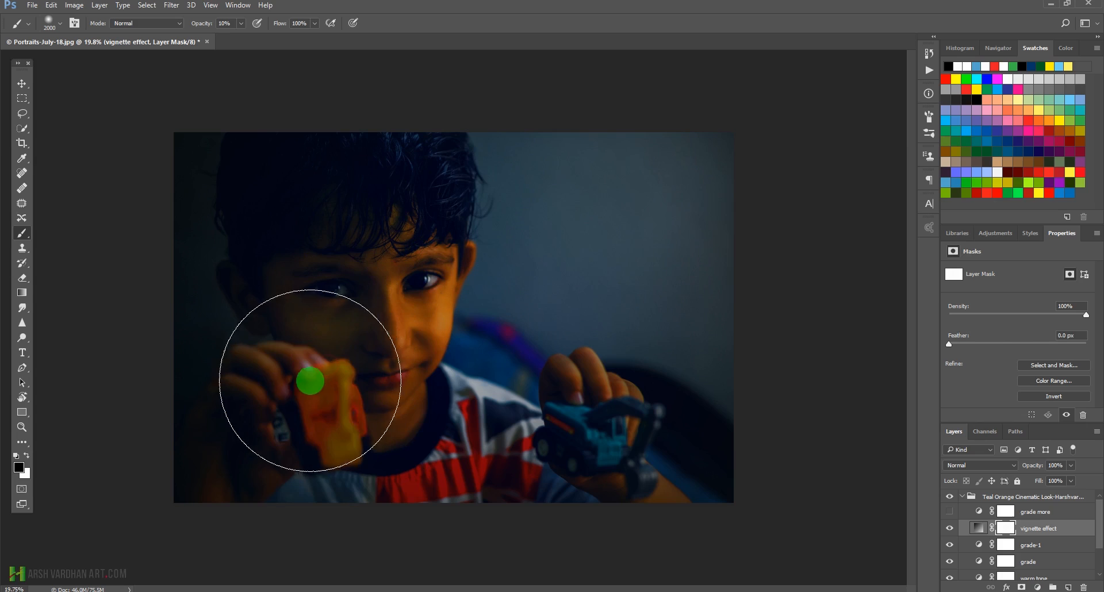
left_click(352, 397)
left_click(301, 176)
left_click(229, 143)
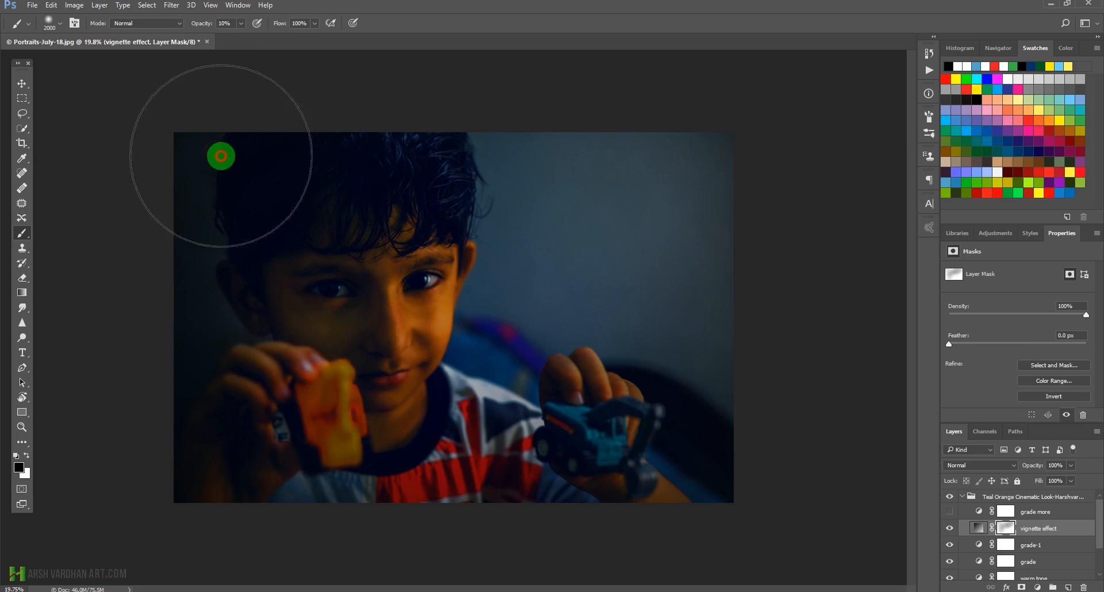
left_click(743, 215)
left_click(646, 202)
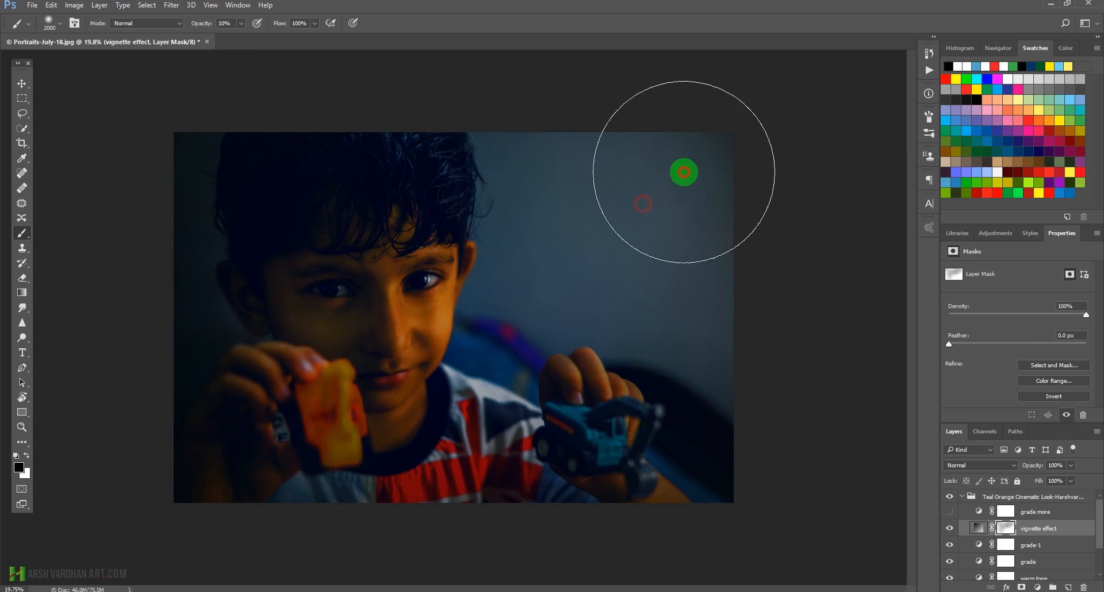
left_click(678, 167)
left_click(402, 331)
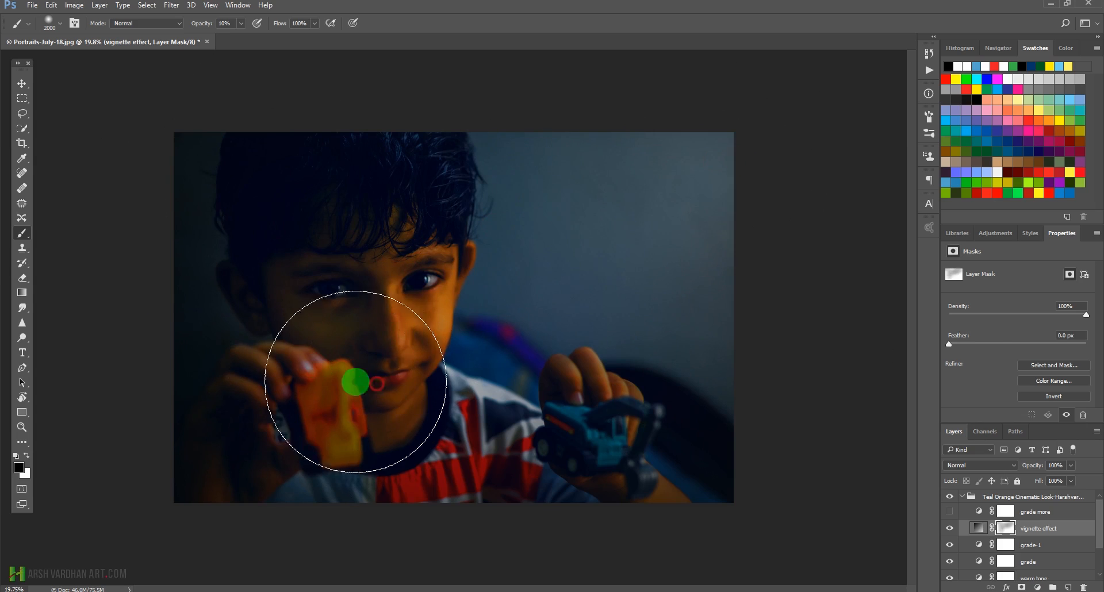
left_click(275, 203)
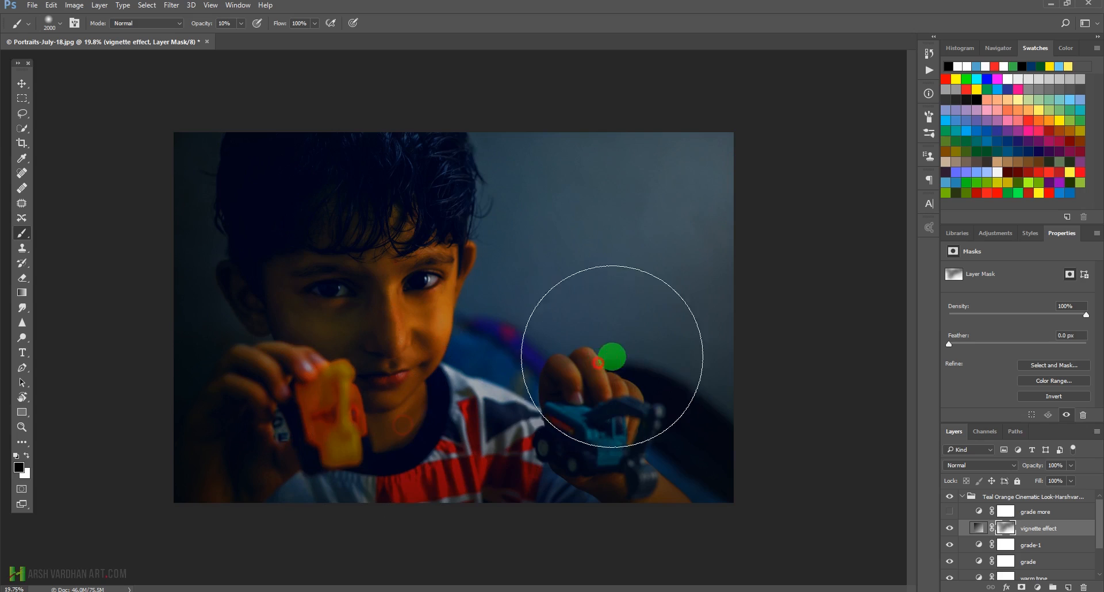
left_click(661, 217)
left_click(370, 143)
left_click(250, 149)
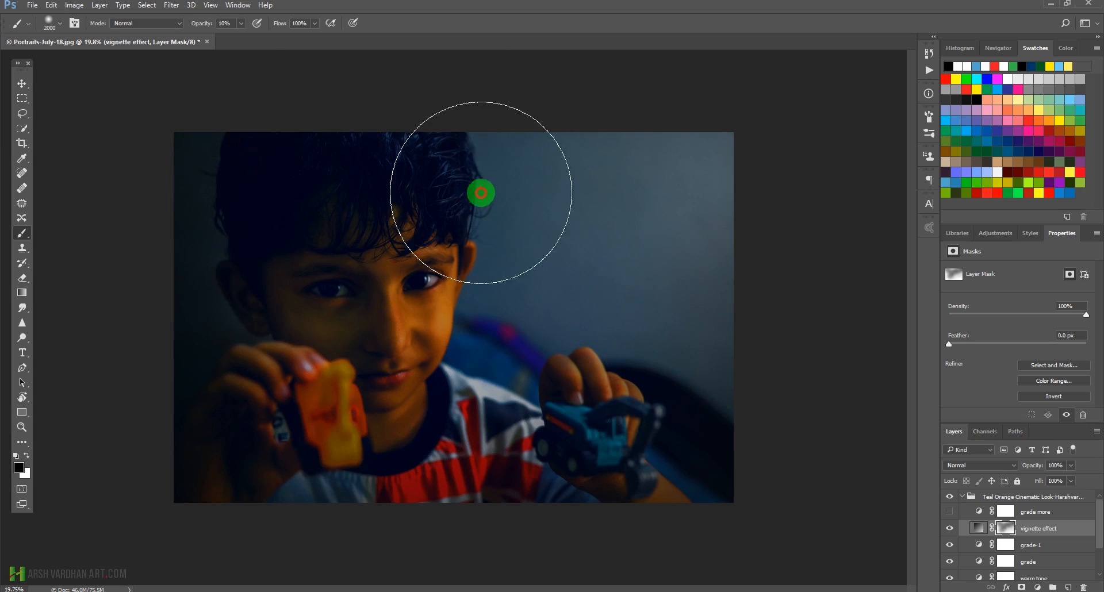
left_click(604, 309)
left_click(702, 162)
left_click(333, 209)
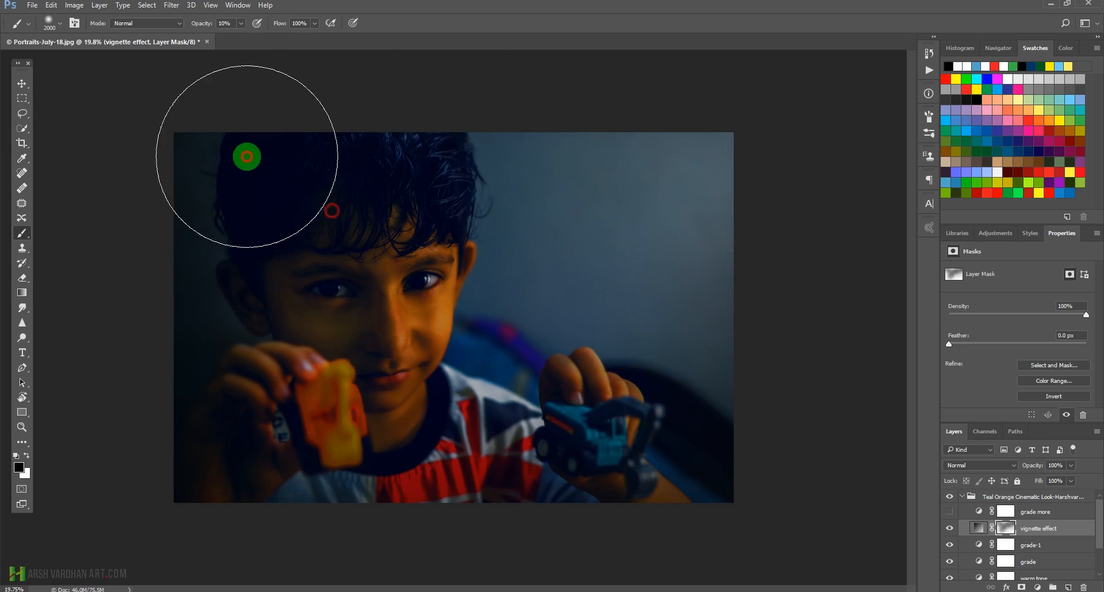
left_click(256, 167)
left_click(300, 197)
left_click(376, 369)
left_click(763, 148)
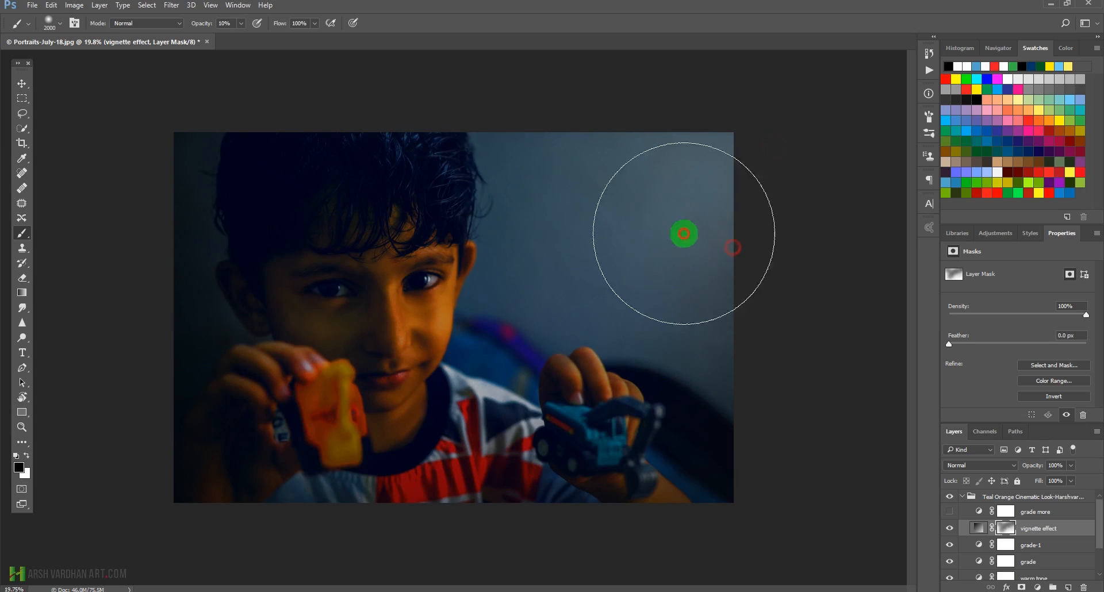
left_click(839, 205)
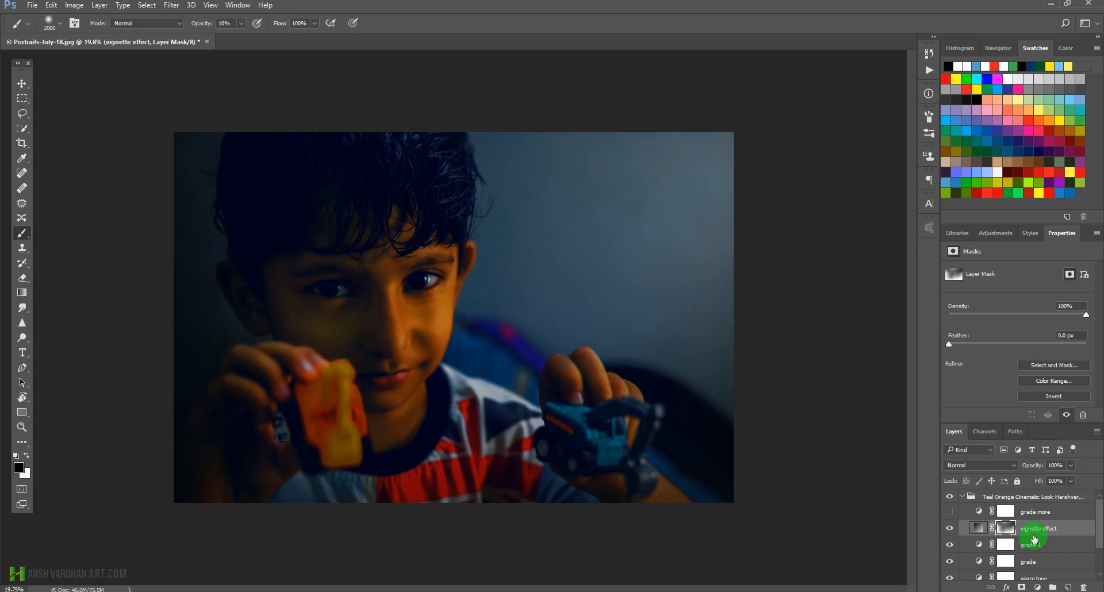
Compare the portrait with and without the grade more layer, leaving that layer hidden.
left_click(950, 512)
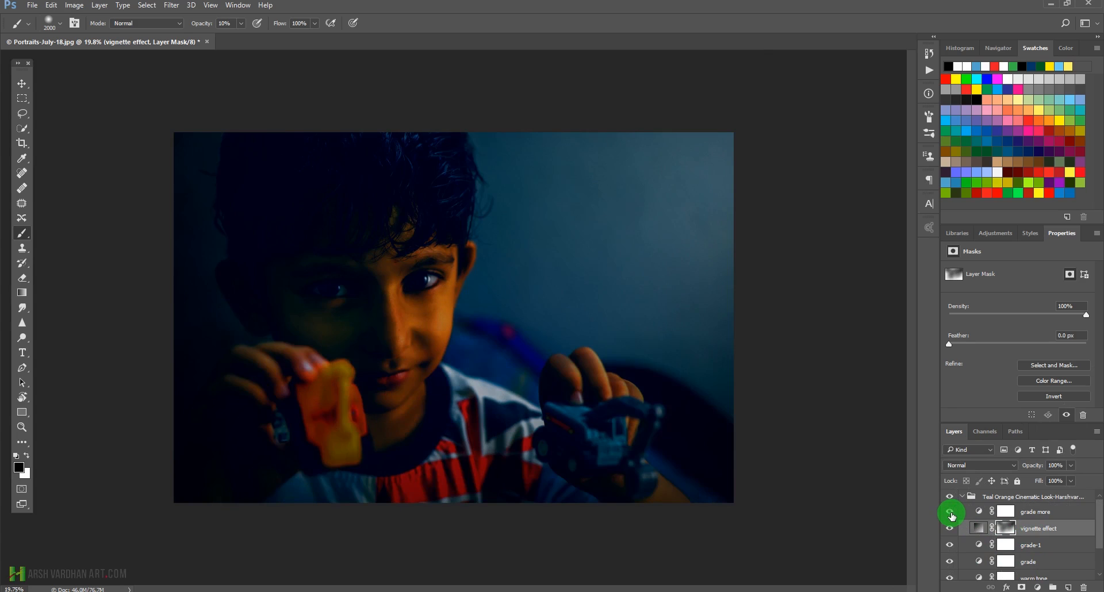
left_click(950, 512)
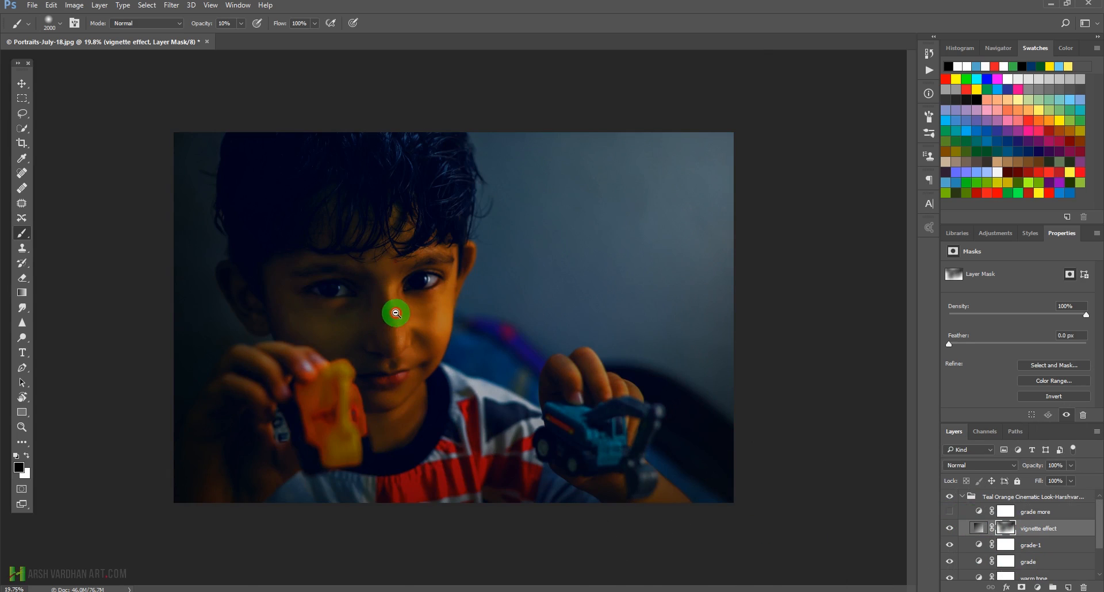
mouse_move(395, 314)
left_mouse_down()
mouse_move(424, 331)
mouse_move(396, 325)
left_mouse_up()
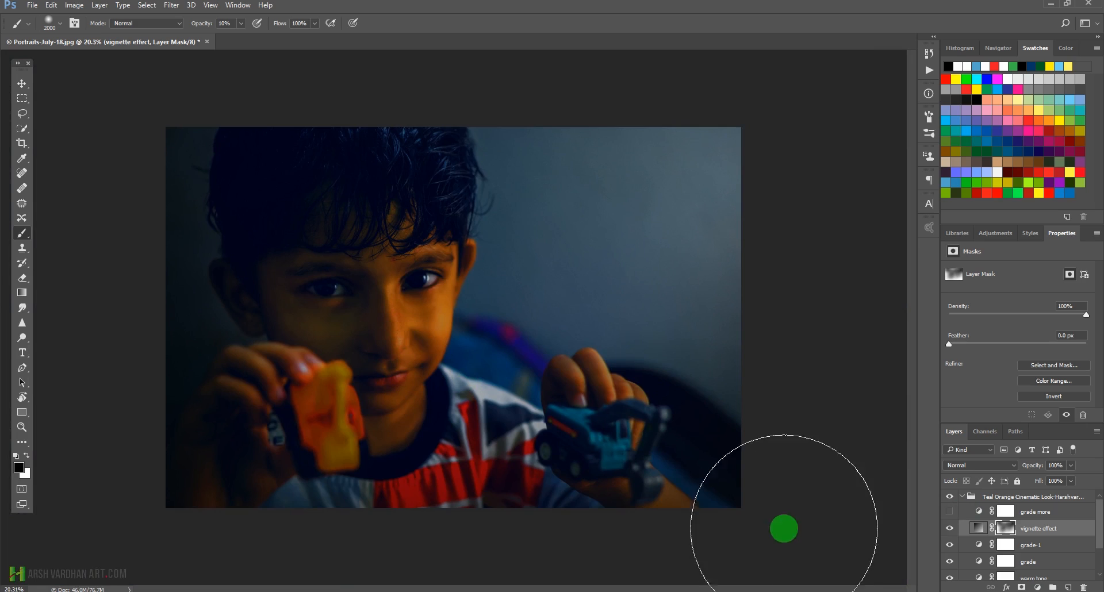
Reduce the warm tone layer's opacity to 24%.
scroll(1098, 540, "down", 3)
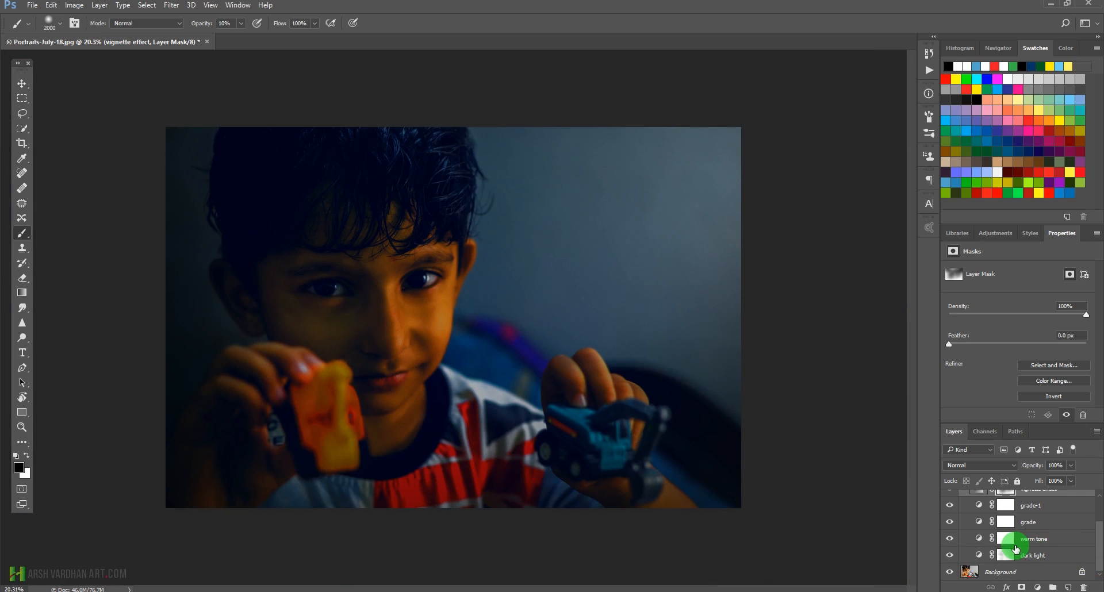
left_click(981, 540)
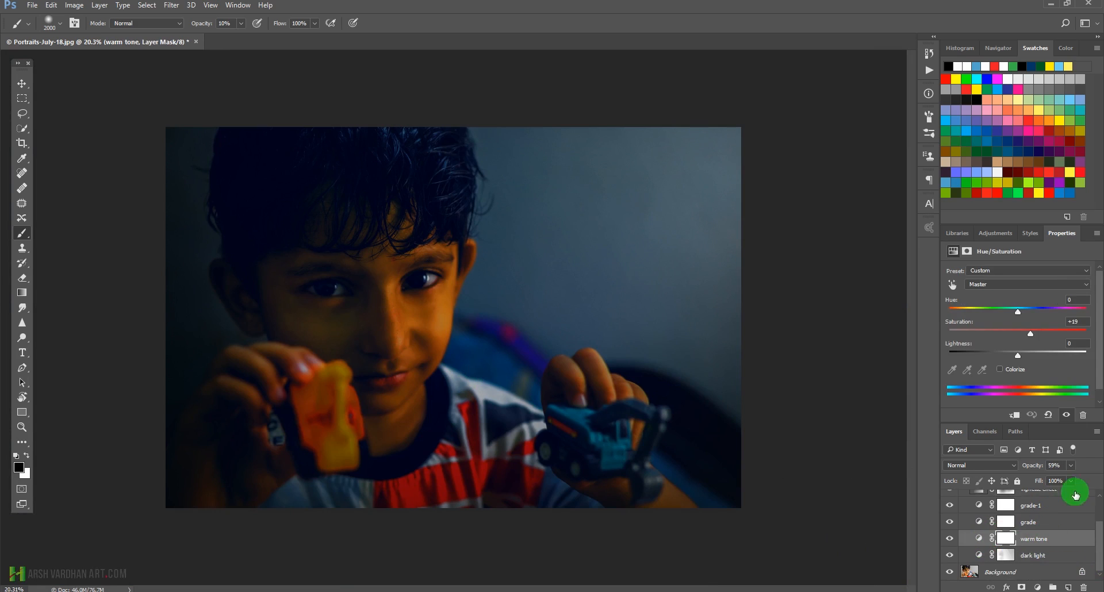
left_click(1072, 466)
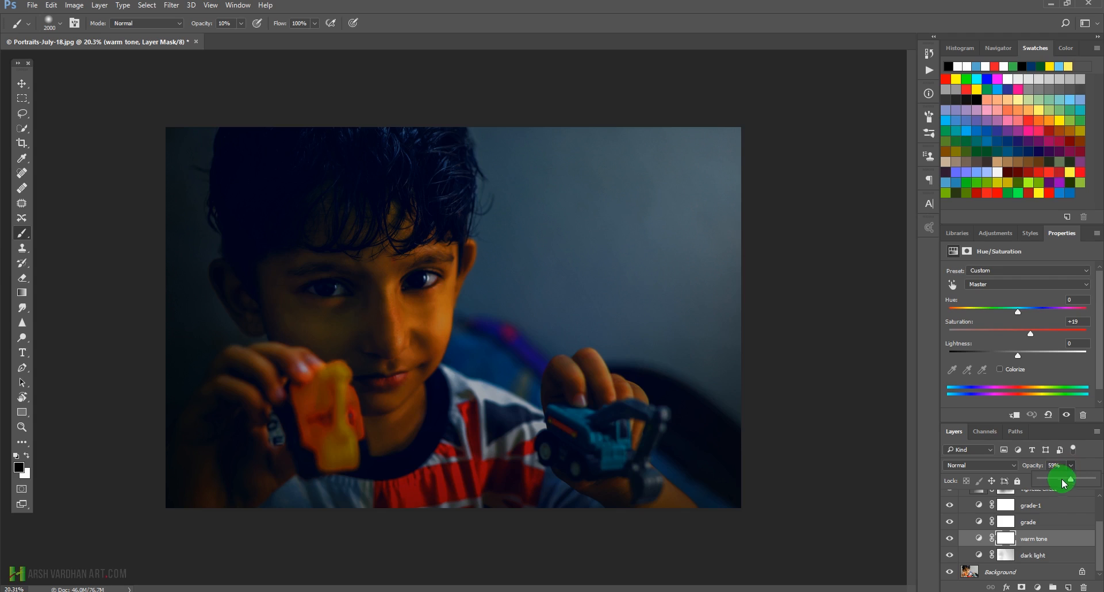
mouse_move(1065, 482)
left_mouse_down()
mouse_move(1032, 486)
mouse_move(1053, 487)
left_mouse_up()
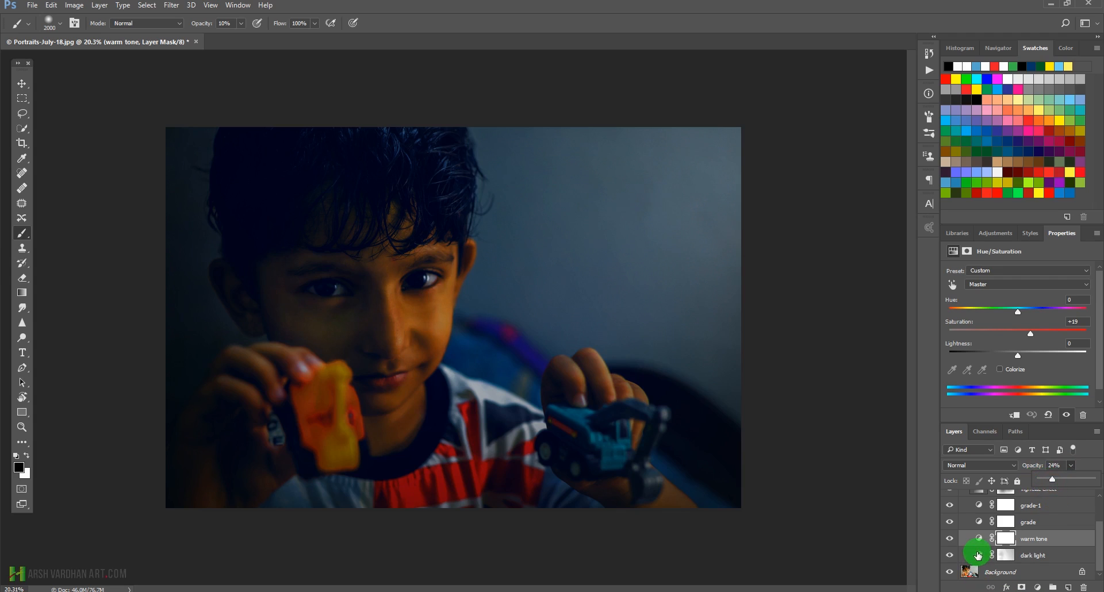
Select the Teal Orange Cinematic Look group and collapse it.
scroll(1095, 540, "up", 2)
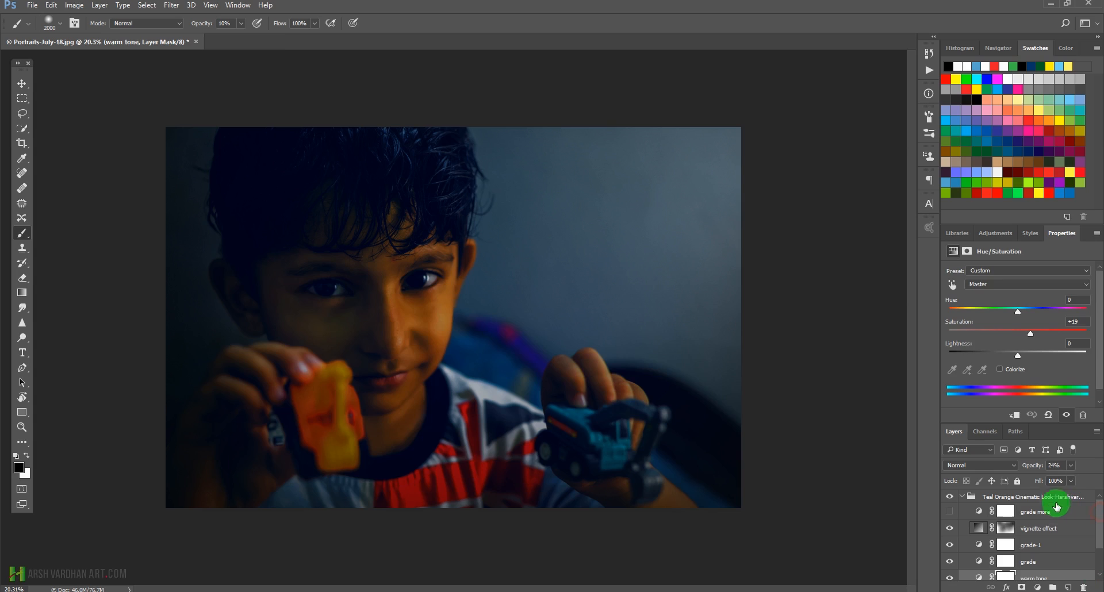
left_click(1024, 498)
left_click(961, 498)
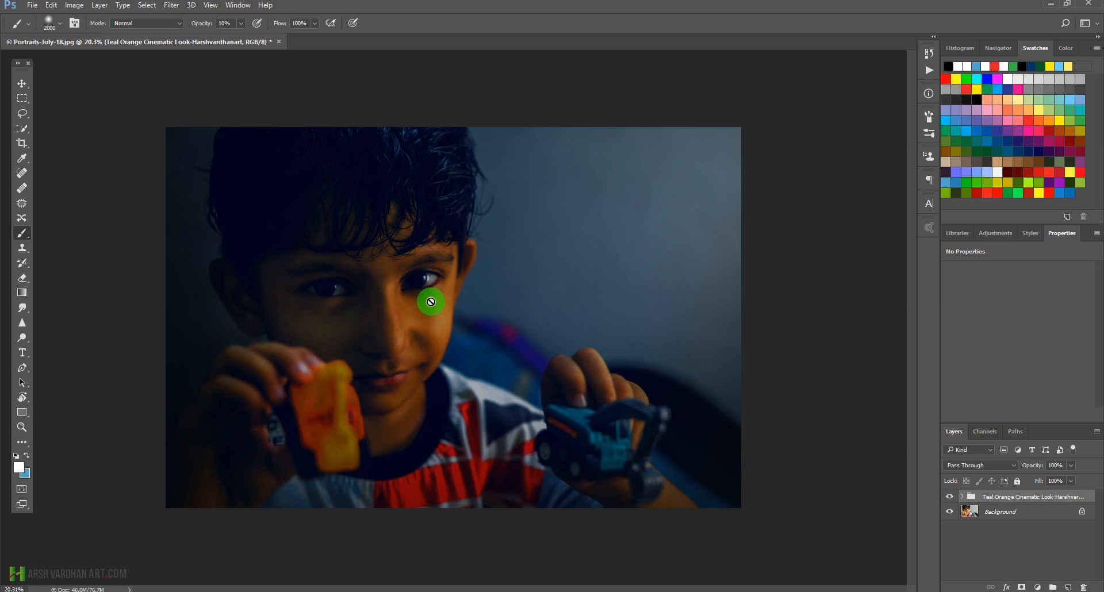
Add a Brightness/Contrast adjustment layer above the Teal Orange Cinematic Look group with brightness 37.
mouse_move(368, 284)
left_mouse_down()
mouse_move(451, 320)
mouse_move(438, 316)
left_mouse_up()
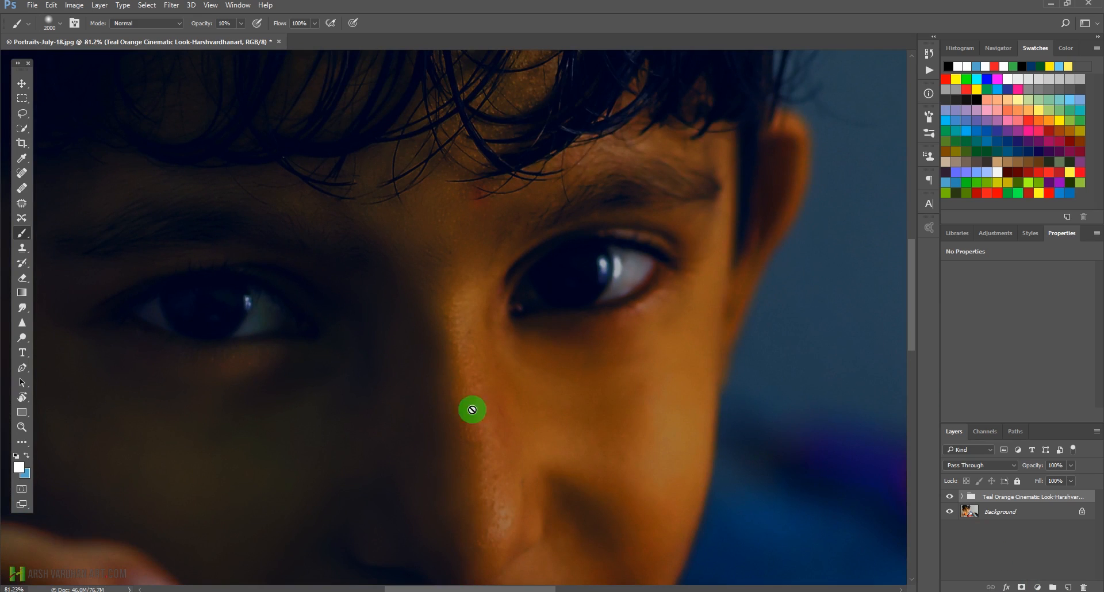
left_click(995, 239)
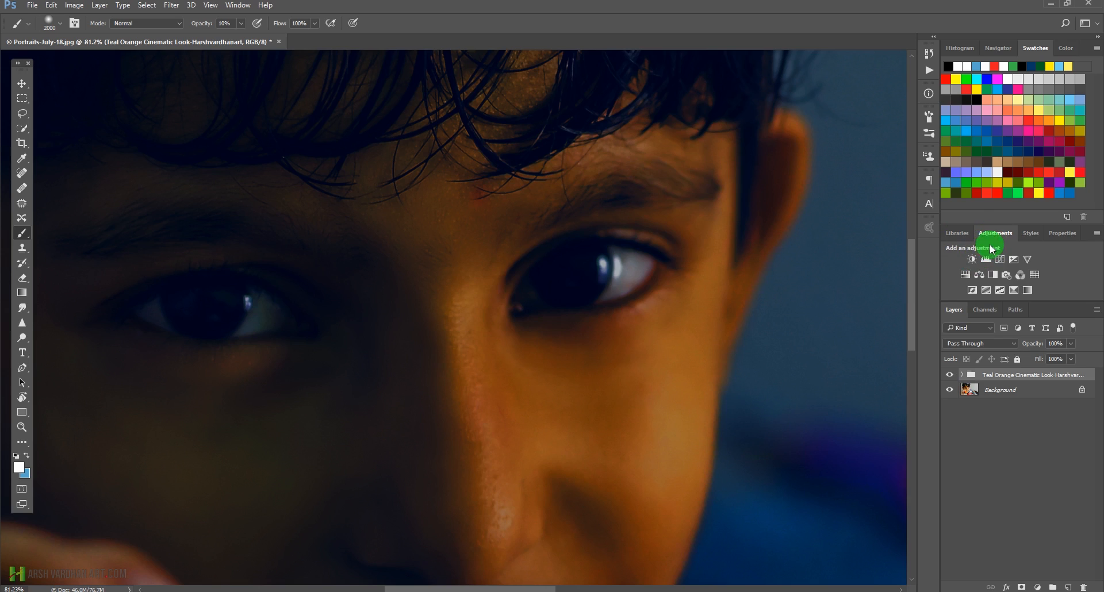
left_click(972, 259)
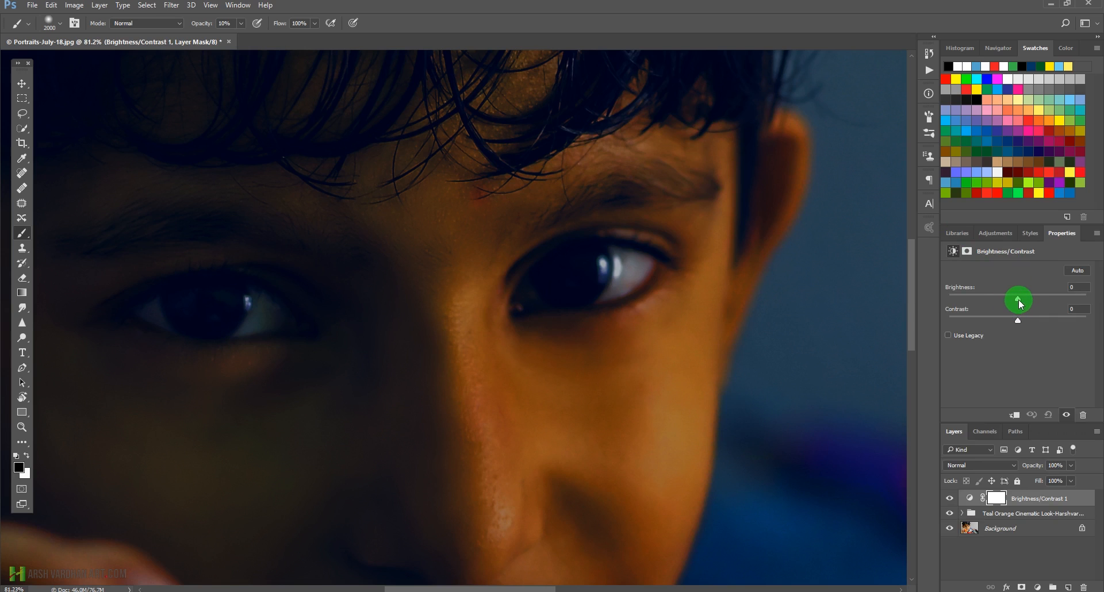
left_click_drag(1026, 299, 1040, 304)
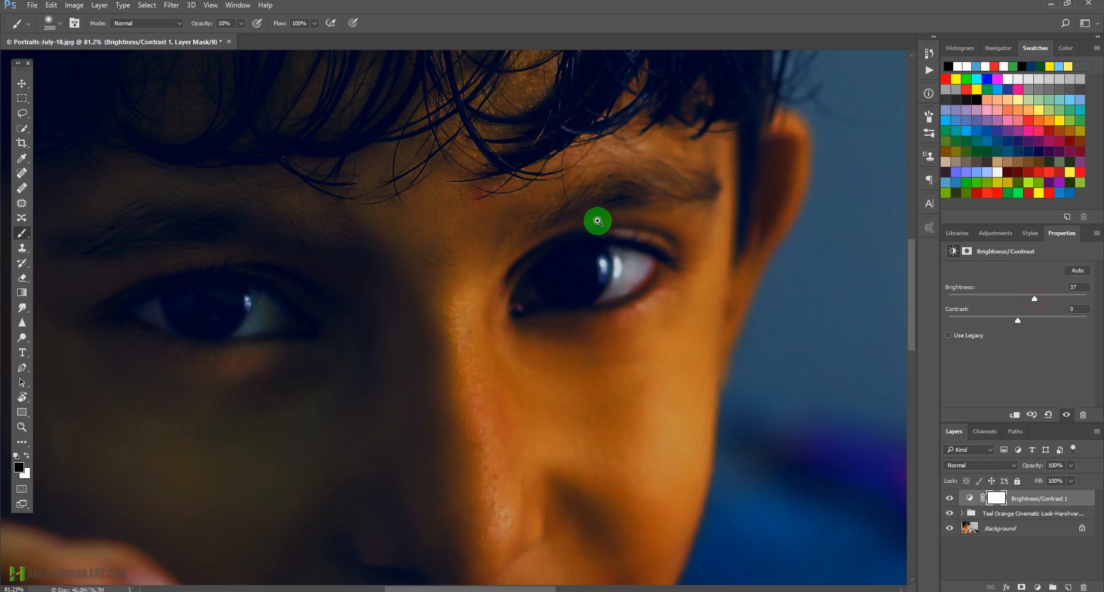
Invert the Brightness/Contrast layer's mask to black.
left_click_drag(597, 222, 527, 247)
left_click_drag(650, 280, 453, 340)
left_click(1001, 504)
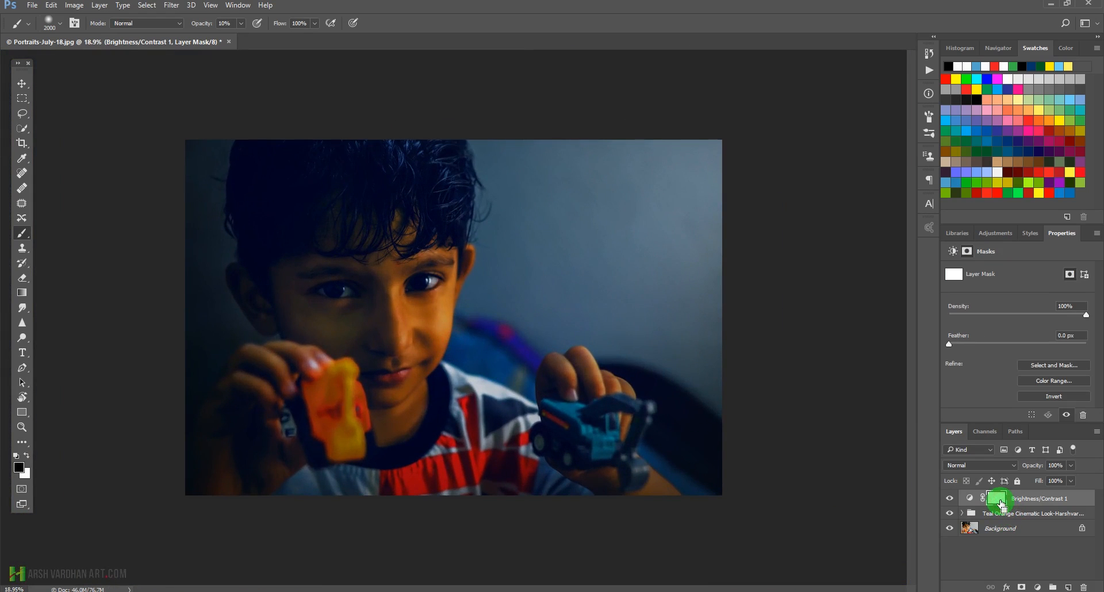
key("ctrl+i")
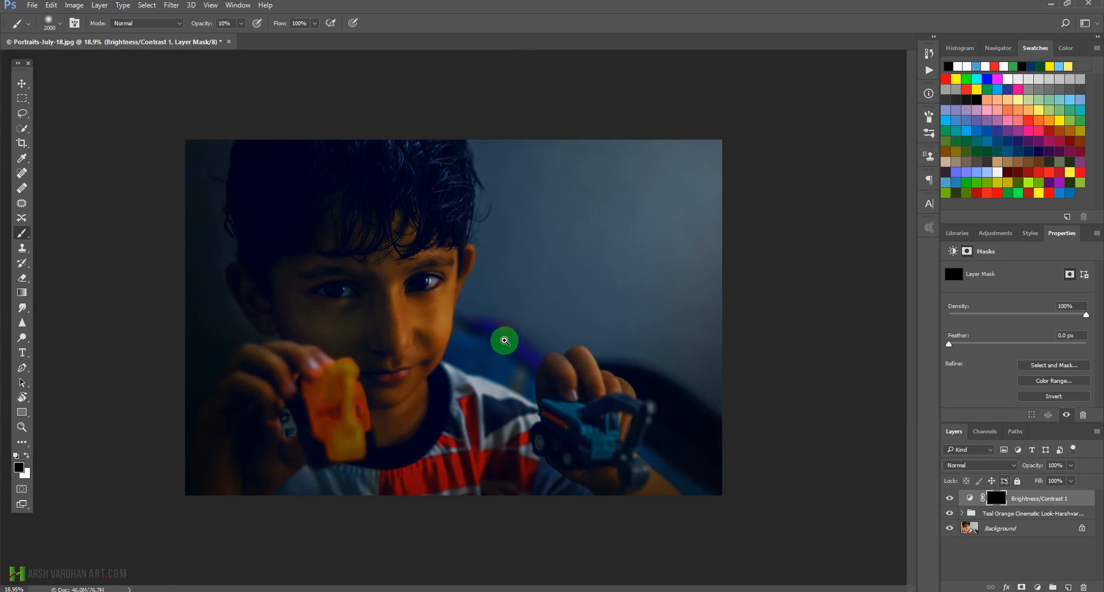
Shrink the brush to 45 px and make white the foreground color for painting on the mask.
left_click_drag(401, 278, 427, 300)
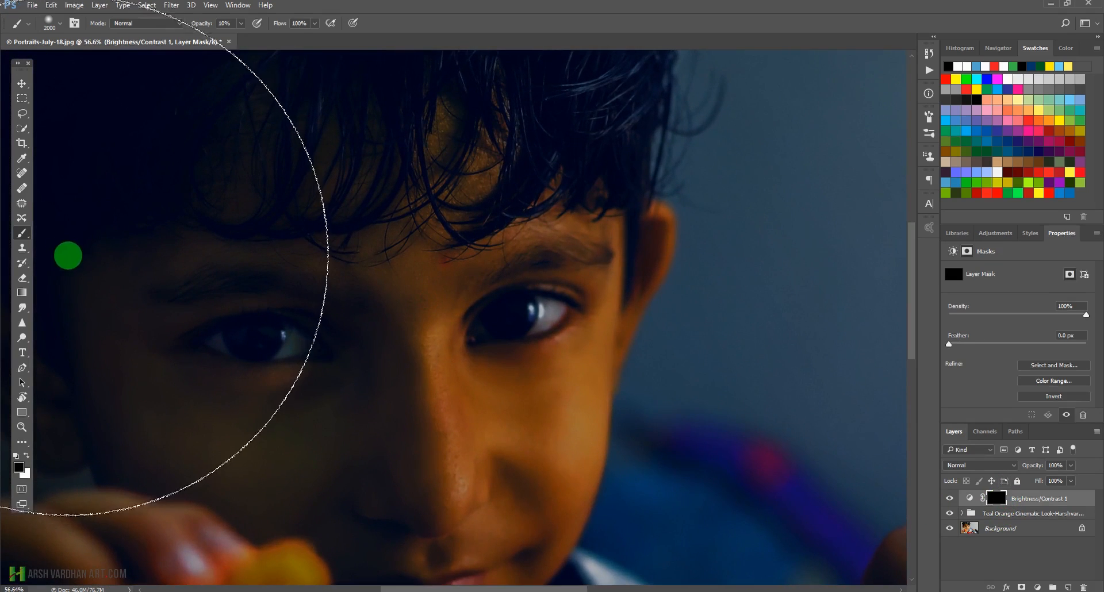
key("bracketleft")
key("bracketleft")
key("bracketleft")
key("bracketleft")
key("bracketleft")
key("bracketleft")
key("bracketleft")
key("bracketleft")
key("bracketleft")
key("bracketleft")
key("bracketleft")
key("bracketleft")
key("bracketleft")
key("bracketleft")
key("bracketleft")
key("bracketleft")
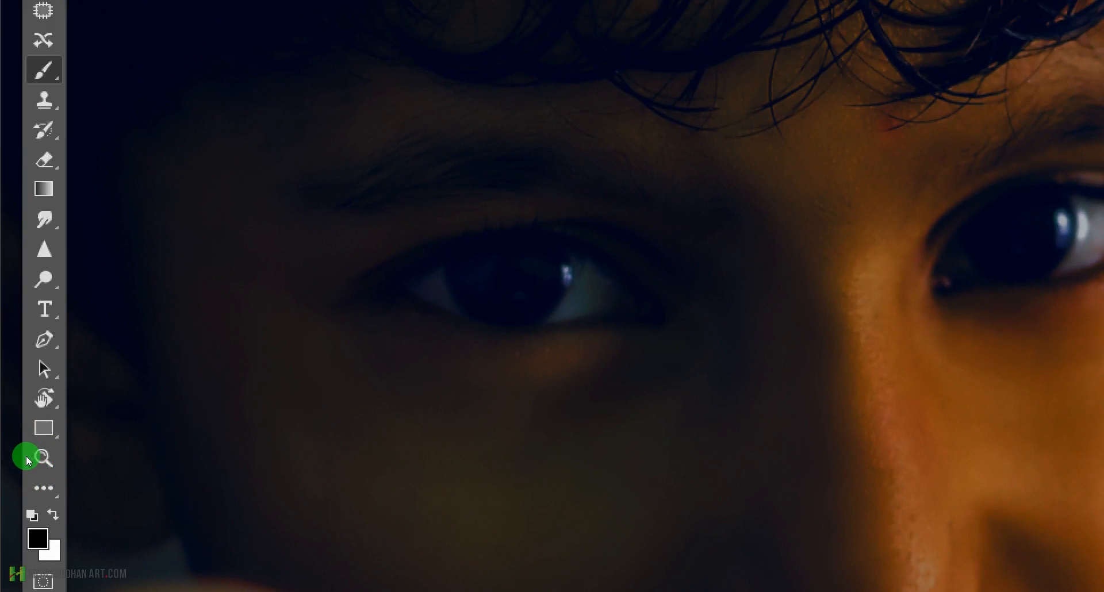
key("x")
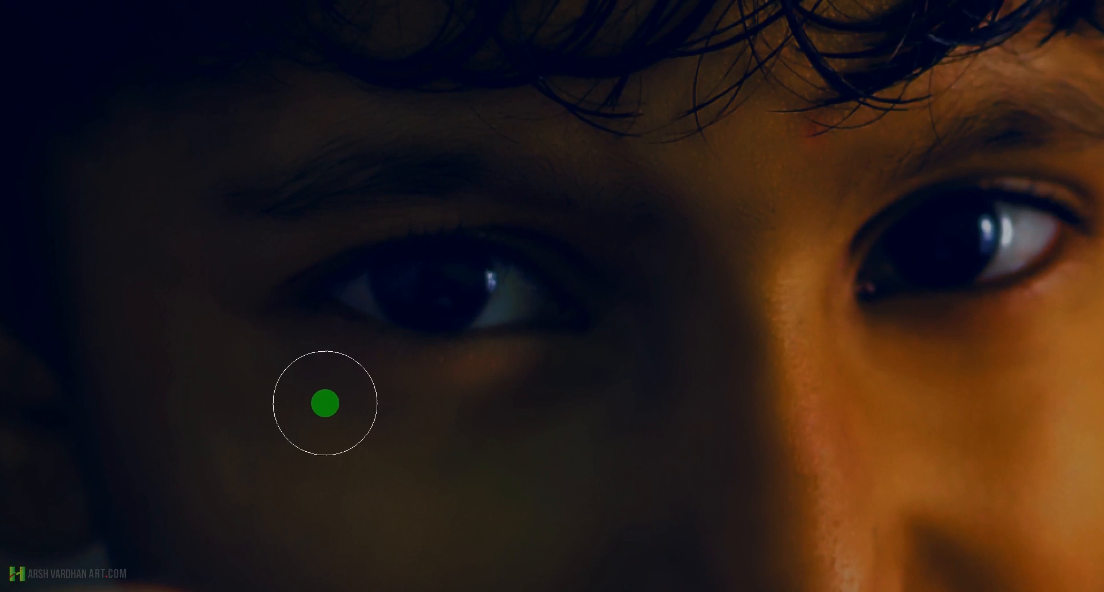
key("bracketleft")
key("bracketleft")
key("bracketleft")
key("bracketleft")
key("bracketleft")
key("bracketleft")
key("bracketleft")
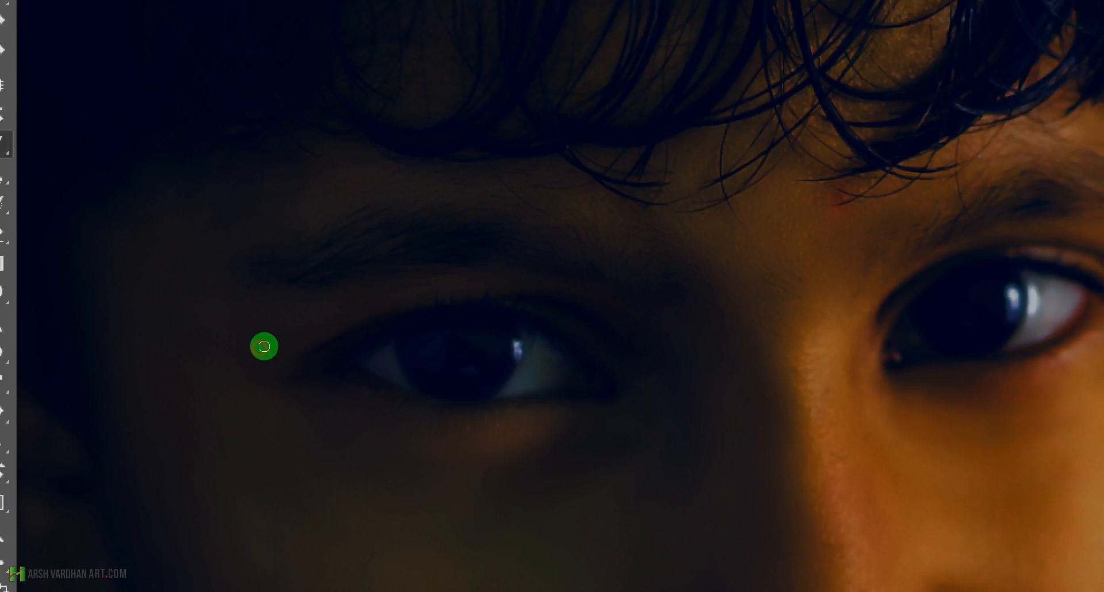
Paint white at 10% opacity on the Brightness/Contrast mask over the eye on the lit side of the face.
mouse_move(264, 346)
left_mouse_down()
mouse_move(237, 335)
mouse_move(261, 349)
left_mouse_up()
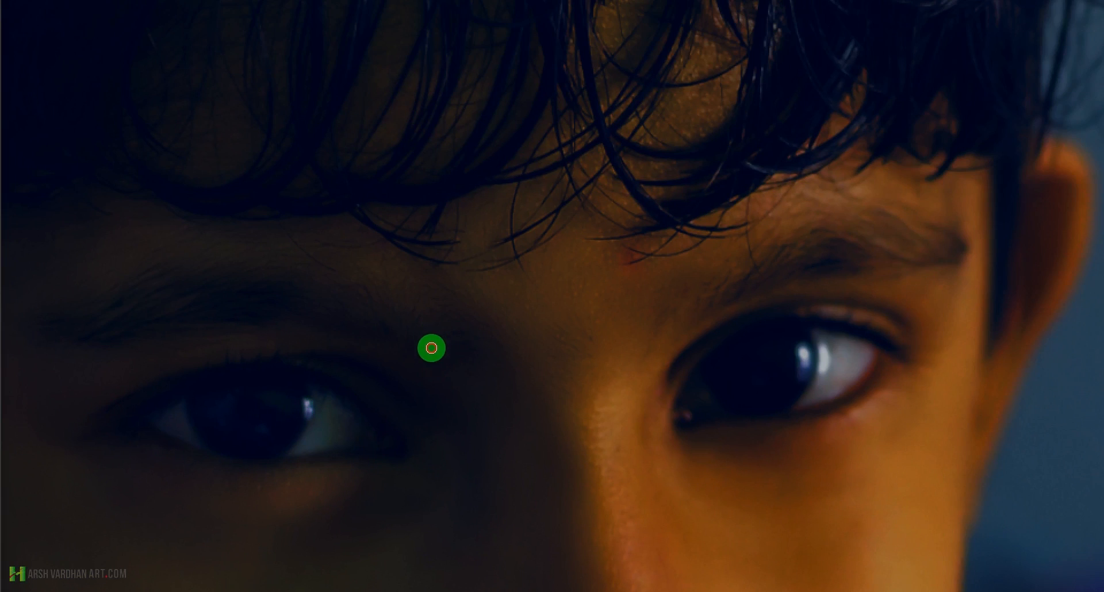
left_click_drag(433, 352, 438, 333)
mouse_move(321, 335)
left_mouse_down()
mouse_move(288, 379)
mouse_move(303, 383)
left_mouse_up()
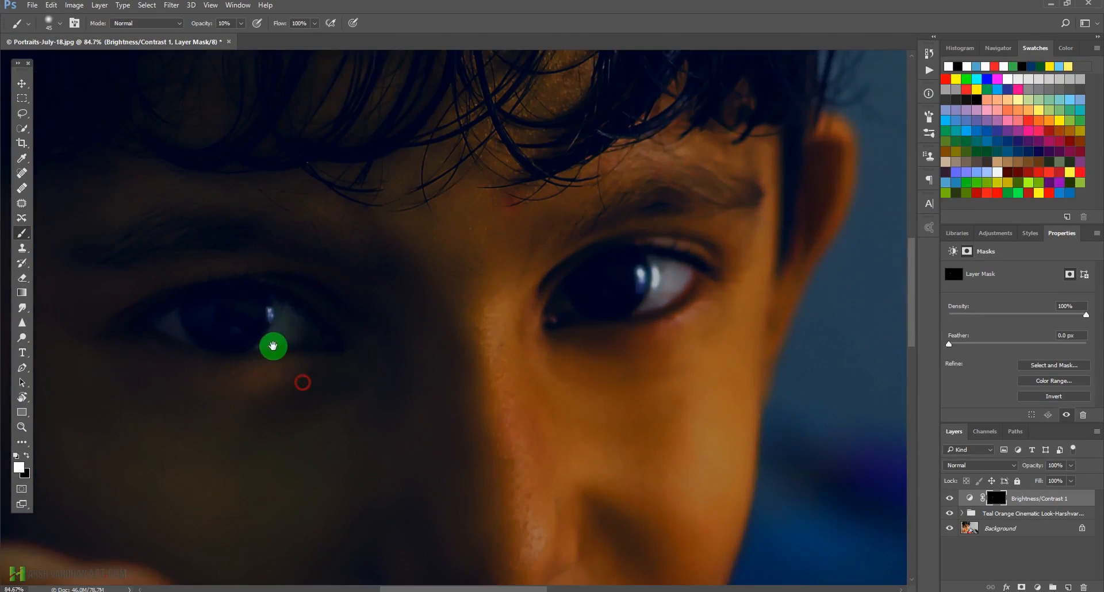
mouse_move(269, 335)
left_mouse_down()
mouse_move(355, 355)
mouse_move(292, 343)
mouse_move(355, 336)
mouse_move(292, 343)
mouse_move(363, 353)
left_mouse_up()
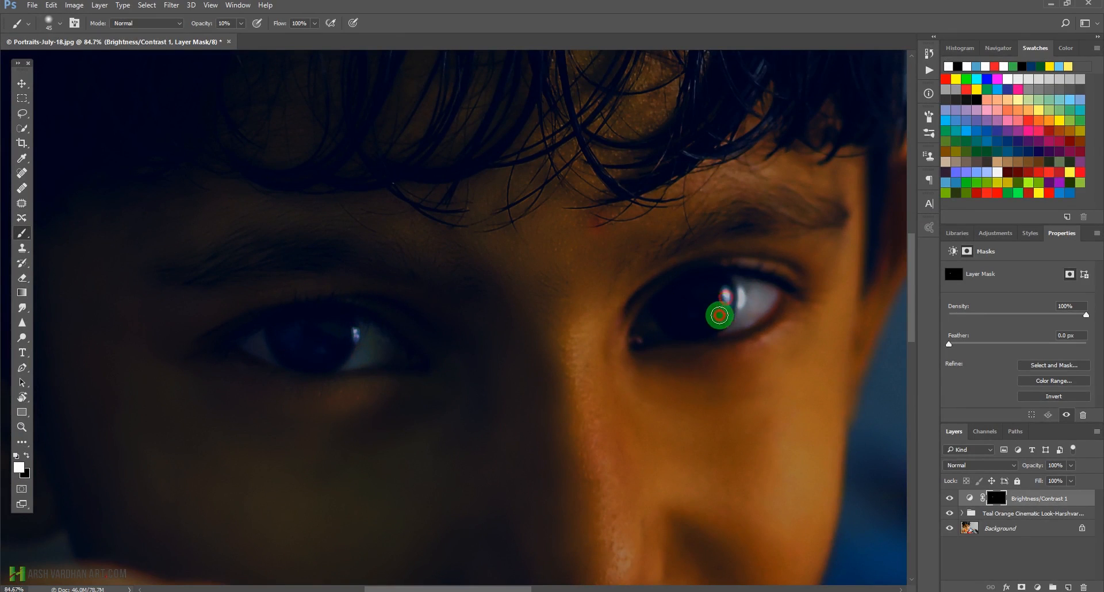
mouse_move(709, 318)
left_mouse_down()
mouse_move(659, 322)
mouse_move(688, 320)
mouse_move(666, 301)
mouse_move(673, 323)
left_mouse_up()
left_click_drag(690, 335, 722, 316)
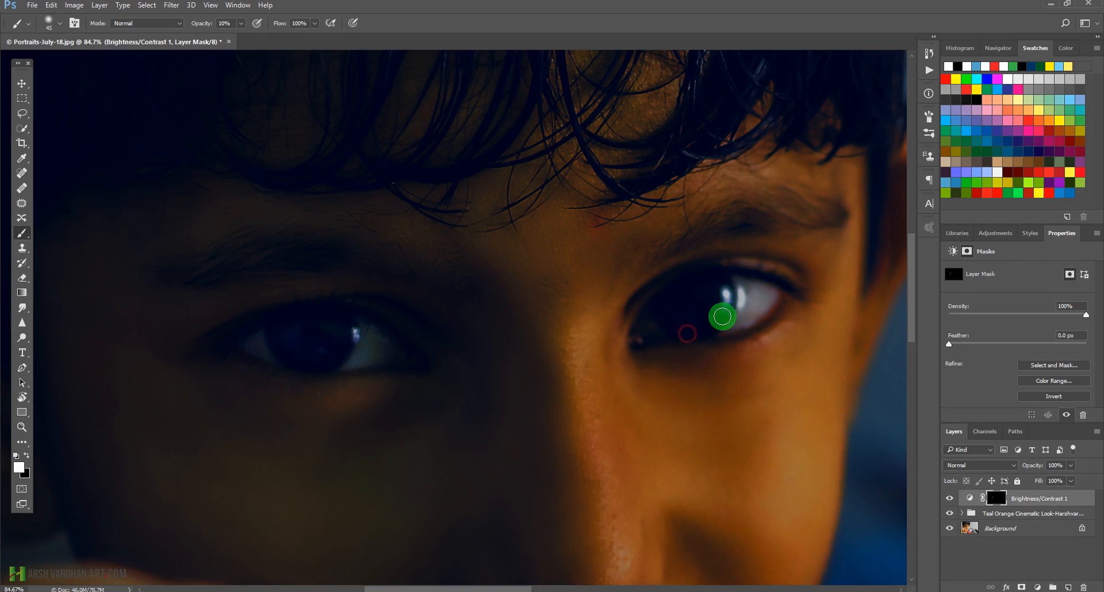
mouse_move(647, 336)
left_mouse_down()
mouse_move(649, 325)
mouse_move(649, 340)
left_mouse_up()
left_click_drag(736, 305, 723, 313)
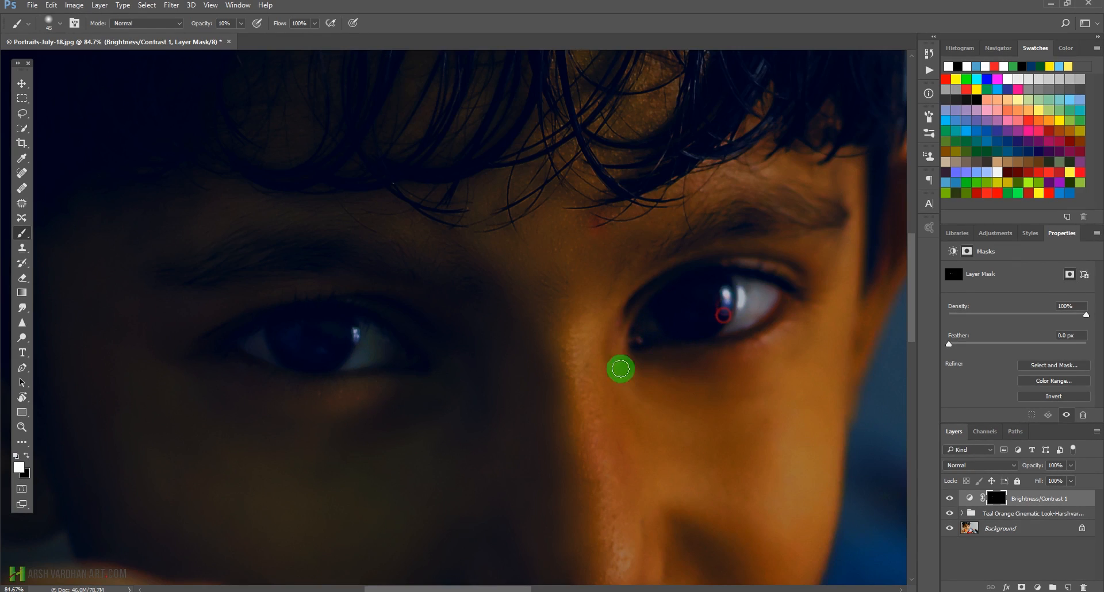
Paint white on the mask over the eye on the shaded side and compare the face with and without the adjustment.
mouse_move(367, 345)
left_mouse_down()
mouse_move(352, 336)
mouse_move(300, 353)
mouse_move(314, 348)
left_mouse_up()
left_click_drag(590, 356, 493, 424)
left_click_drag(375, 313, 444, 341)
left_click(409, 309)
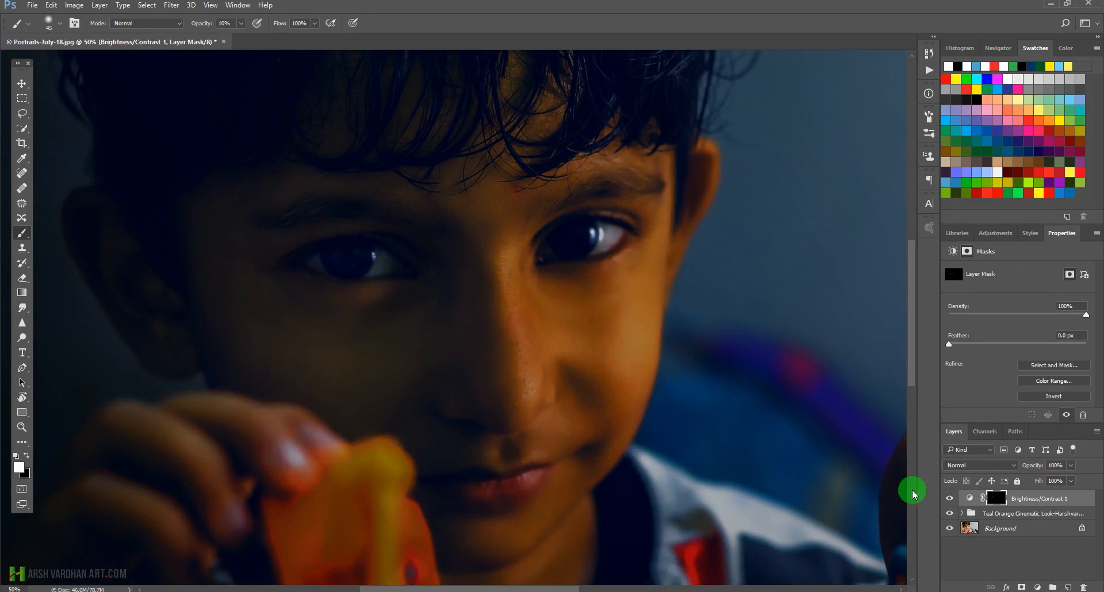
left_click(951, 501)
left_click(950, 501)
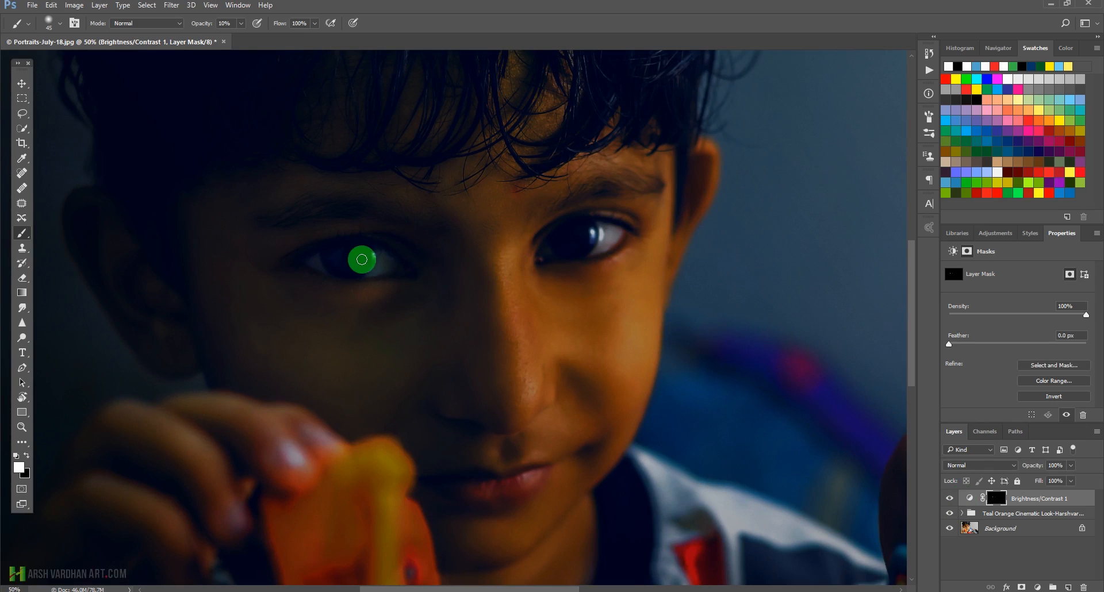
Build up the brightening of both eyes with more white strokes on the mask, varying the brush size between 25 and 90 px.
mouse_move(344, 266)
left_mouse_down()
mouse_move(407, 256)
mouse_move(375, 257)
mouse_move(384, 266)
left_mouse_up()
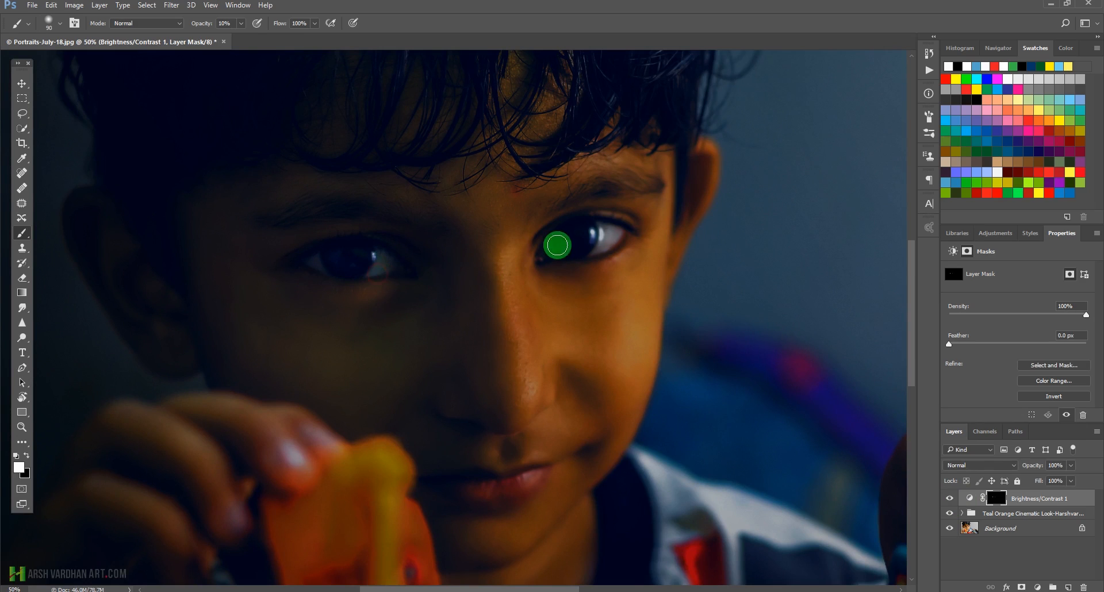
key("bracketleft")
key("bracketleft")
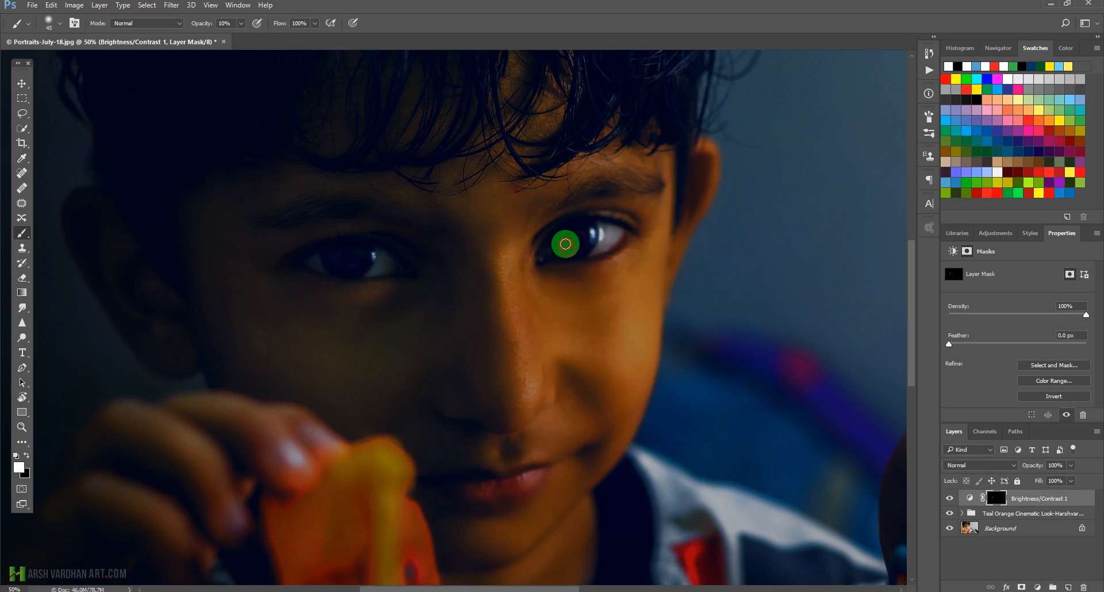
key("bracketright")
key("bracketright")
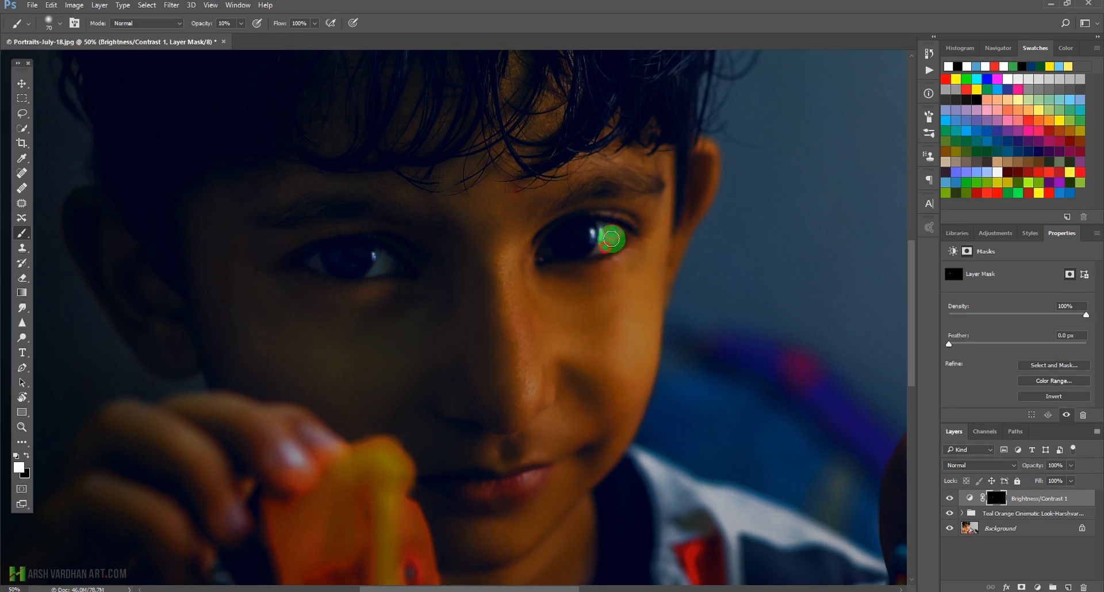
mouse_move(589, 239)
left_mouse_down()
mouse_move(566, 250)
mouse_move(571, 239)
mouse_move(543, 256)
mouse_move(558, 256)
mouse_move(544, 249)
mouse_move(567, 263)
left_mouse_up()
key("bracketleft")
key("bracketleft")
key("bracketleft")
key("bracketright")
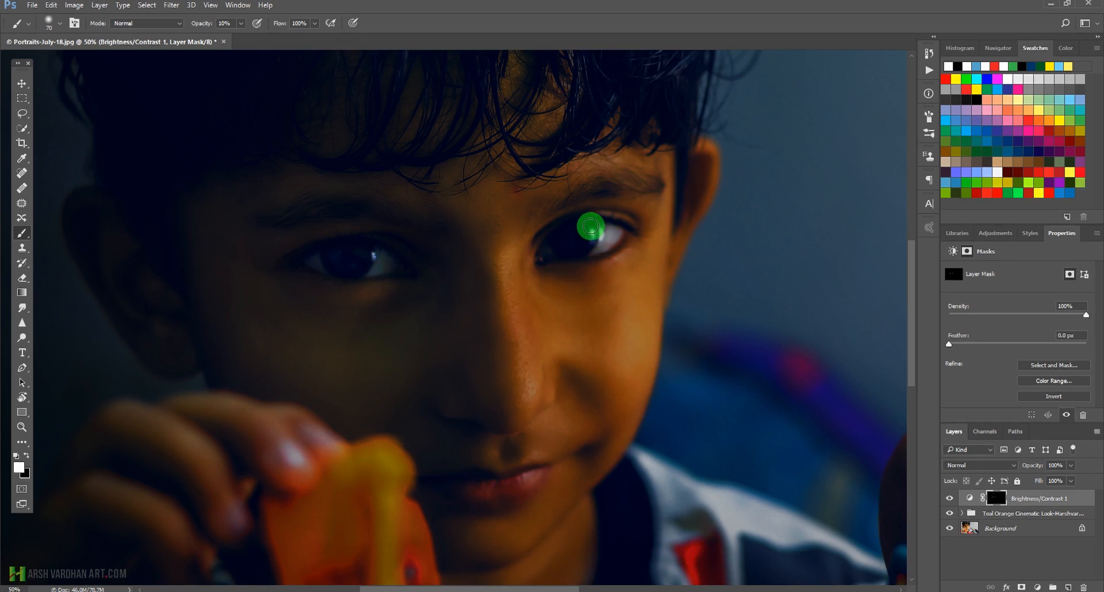
left_click_drag(591, 227, 589, 237)
key("bracketleft")
key("bracketleft")
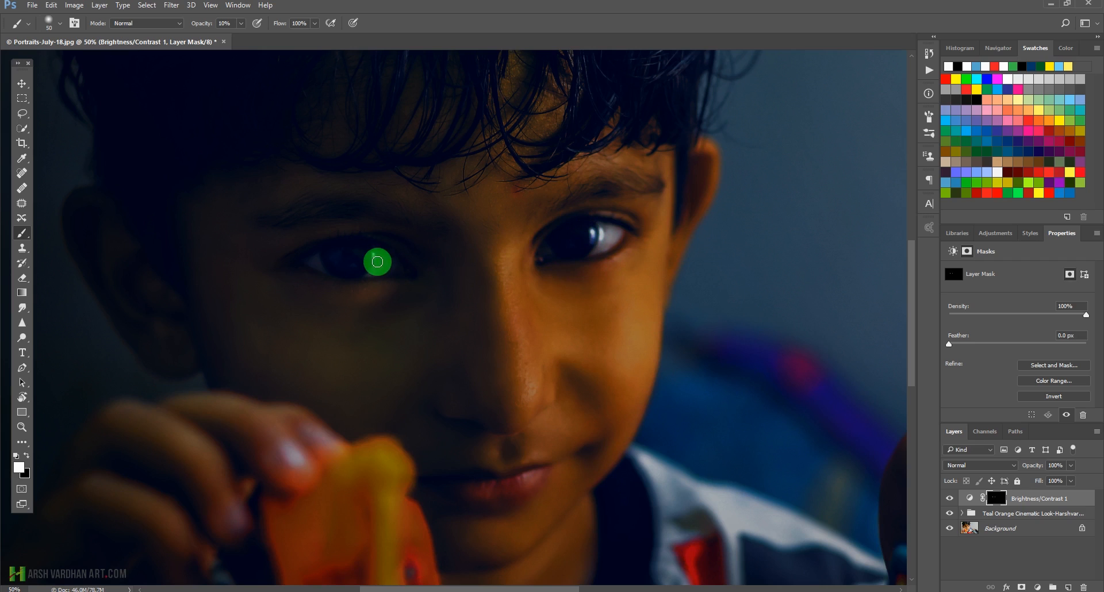
mouse_move(373, 256)
left_mouse_down()
mouse_move(337, 255)
mouse_move(430, 286)
mouse_move(513, 345)
mouse_move(576, 416)
mouse_move(527, 483)
mouse_move(536, 479)
mouse_move(485, 490)
mouse_move(533, 468)
left_mouse_up()
key("bracketright")
key("bracketleft")
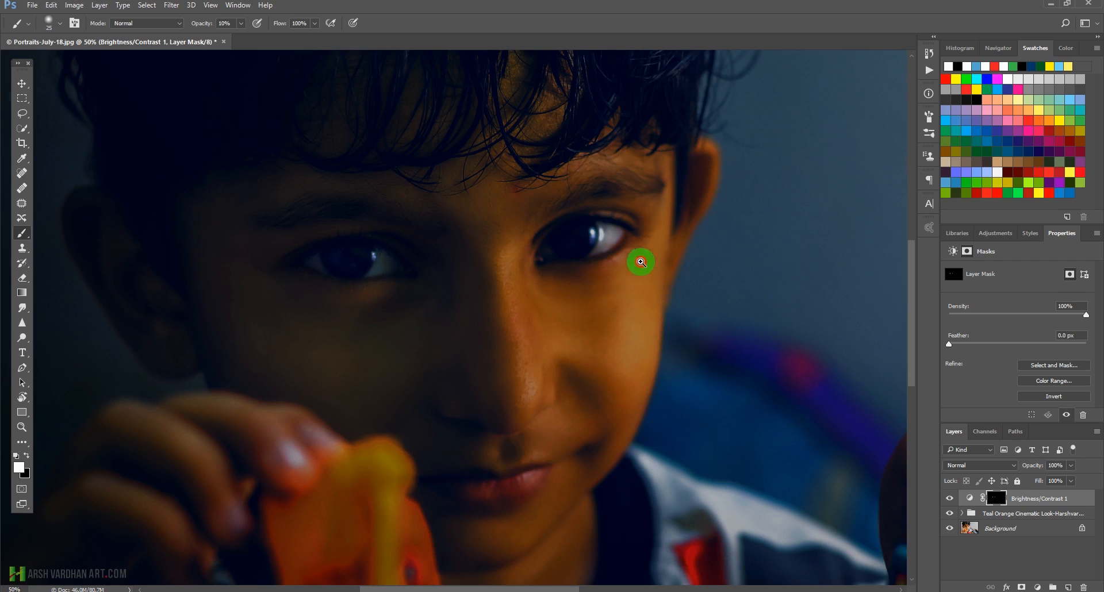
Compare the whole portrait with and without the Brightness/Contrast layer, leaving the layer visible.
key("ctrl+0")
key("ctrl+space")
mouse_move(372, 282)
left_mouse_down()
mouse_move(406, 297)
mouse_move(387, 296)
mouse_move(402, 371)
mouse_move(397, 352)
mouse_move(433, 389)
mouse_move(382, 411)
mouse_move(376, 395)
left_mouse_up()
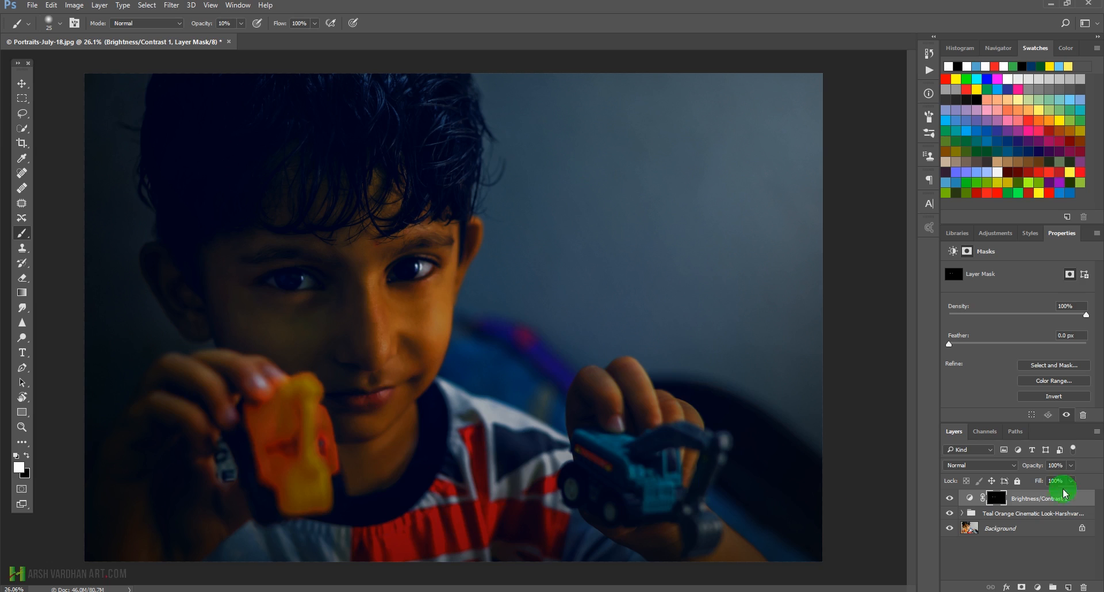
left_click(947, 500)
left_click(948, 500)
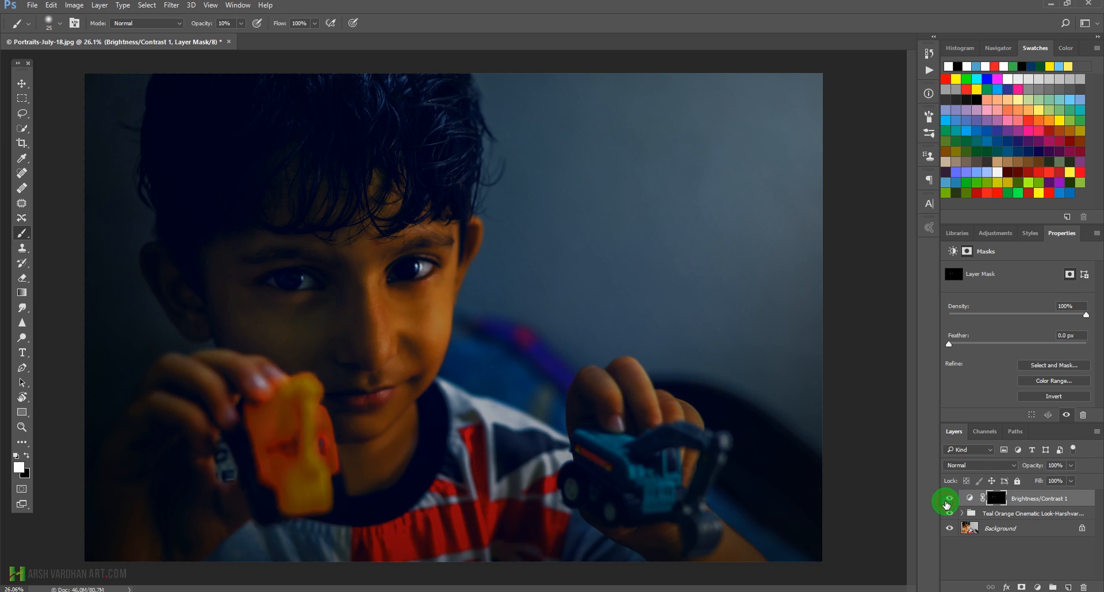
left_click(948, 499)
left_click(948, 500)
Stamp all visible layers into a new top layer and sharpen it with Unsharp Mask at 70% amount and 1.7 pixels radius.
left_click(990, 504)
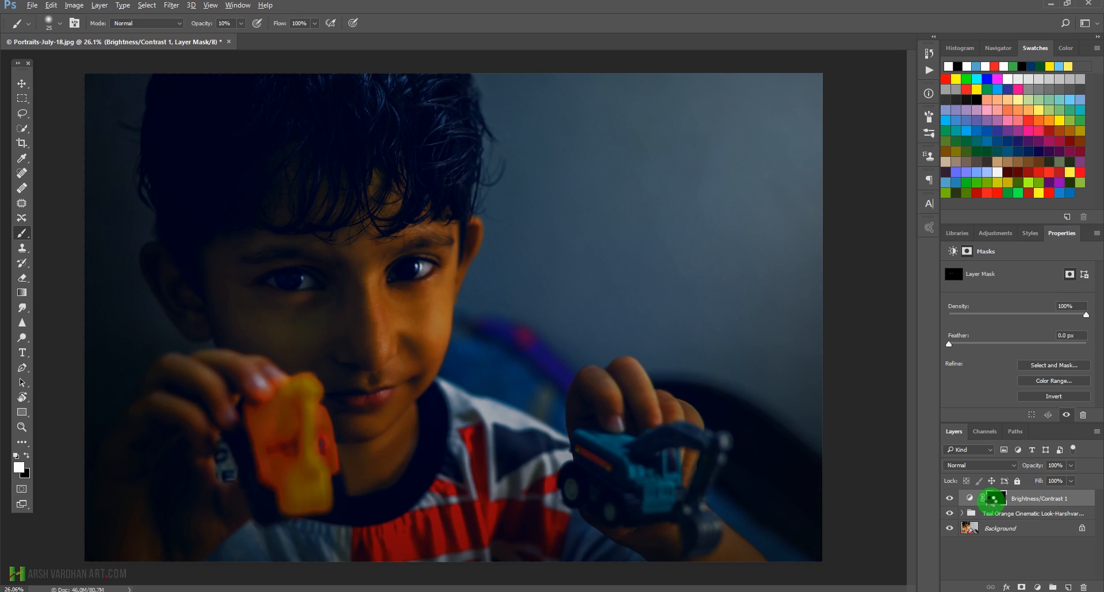
key("ctrl+shift+alt+n")
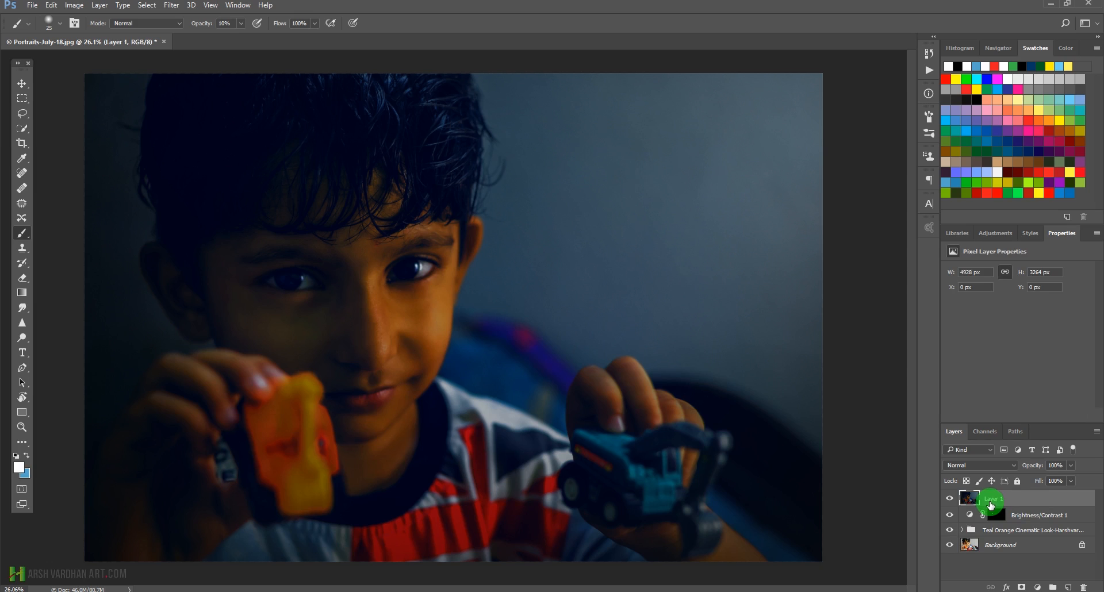
left_click(171, 6)
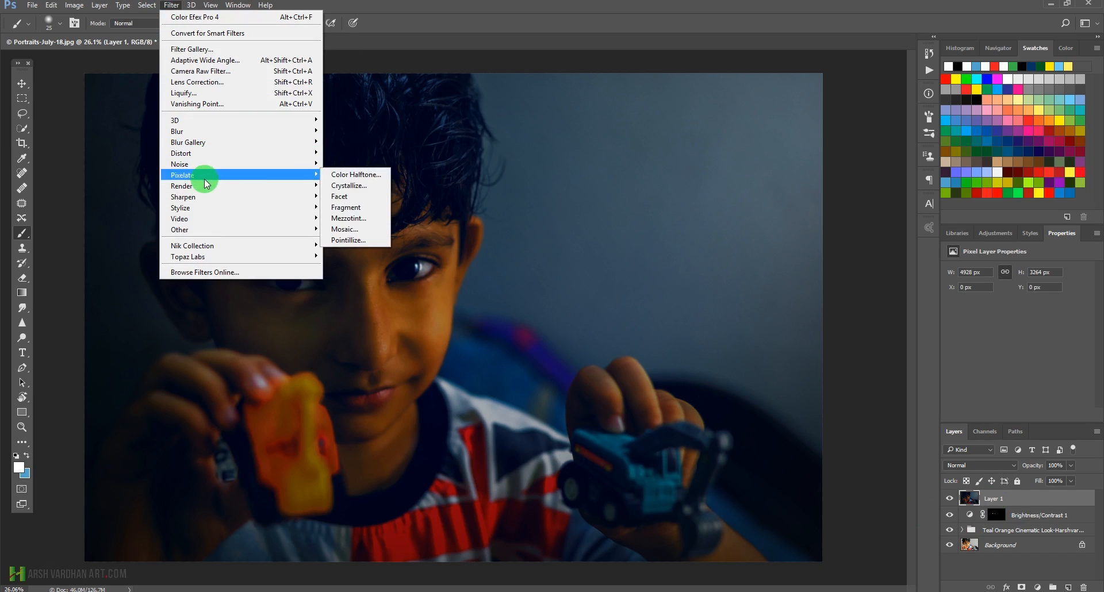
mouse_move(205, 198)
left_click(368, 249)
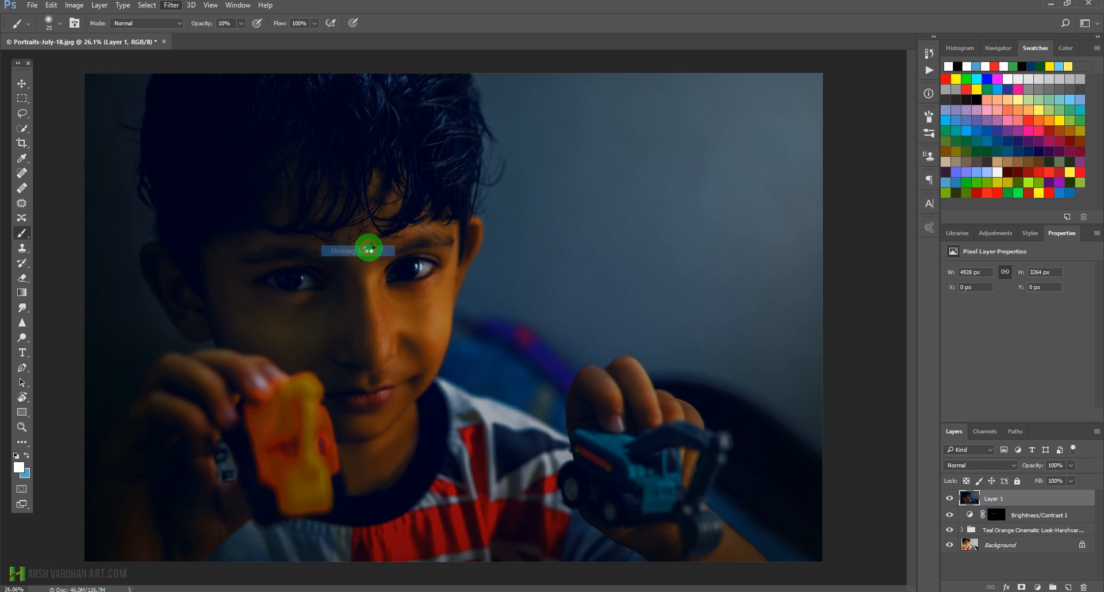
left_click(430, 278)
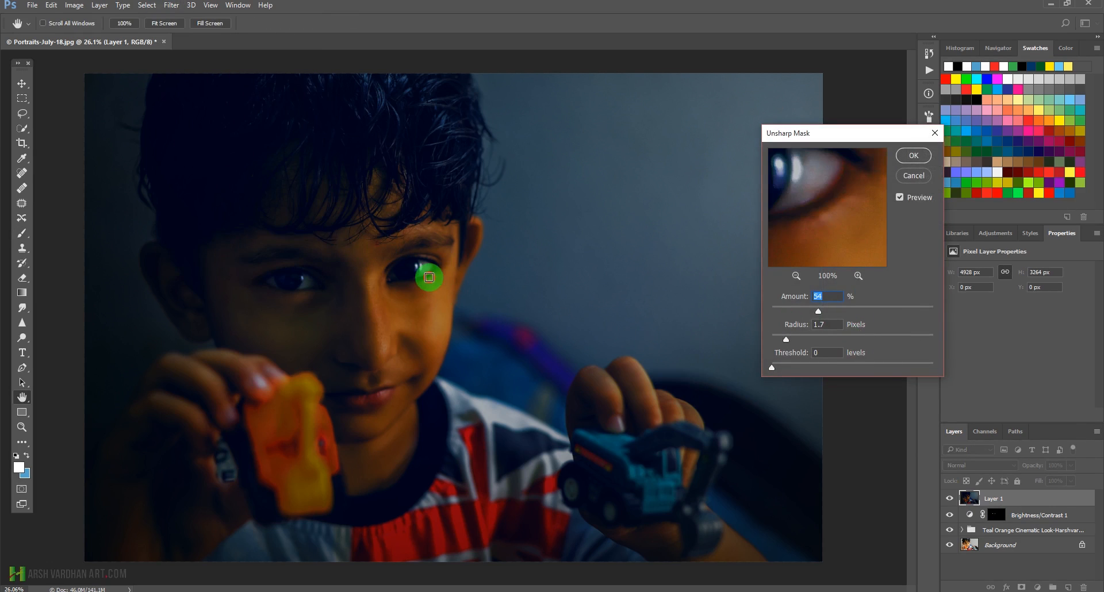
left_click(441, 293, "ctrl")
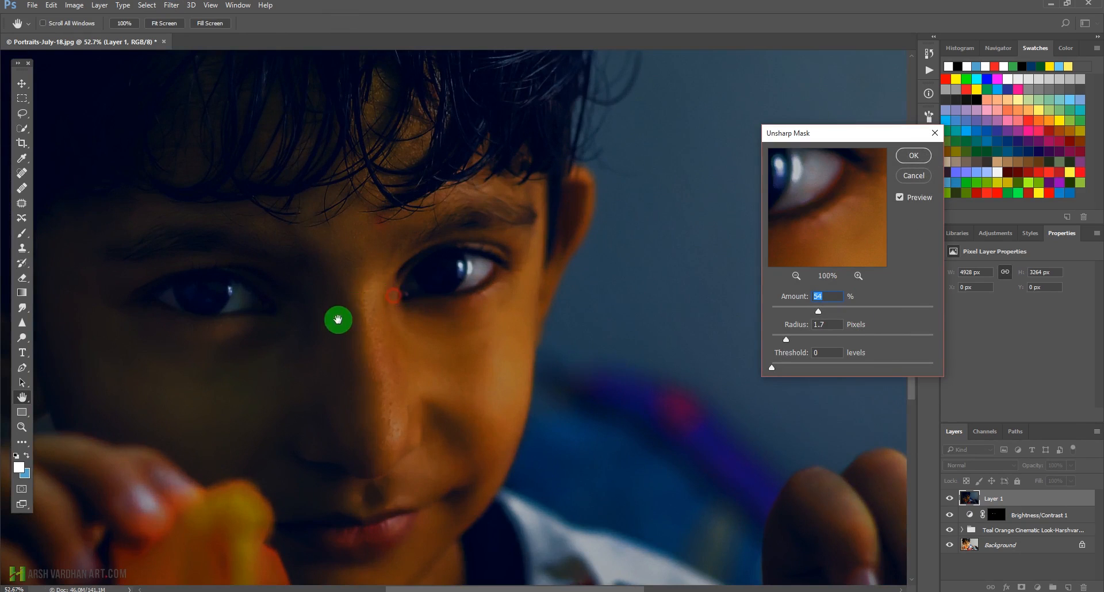
left_click_drag(338, 316, 534, 273)
left_click_drag(567, 160, 539, 230)
left_click(543, 290, "alt")
left_click(539, 296, "alt")
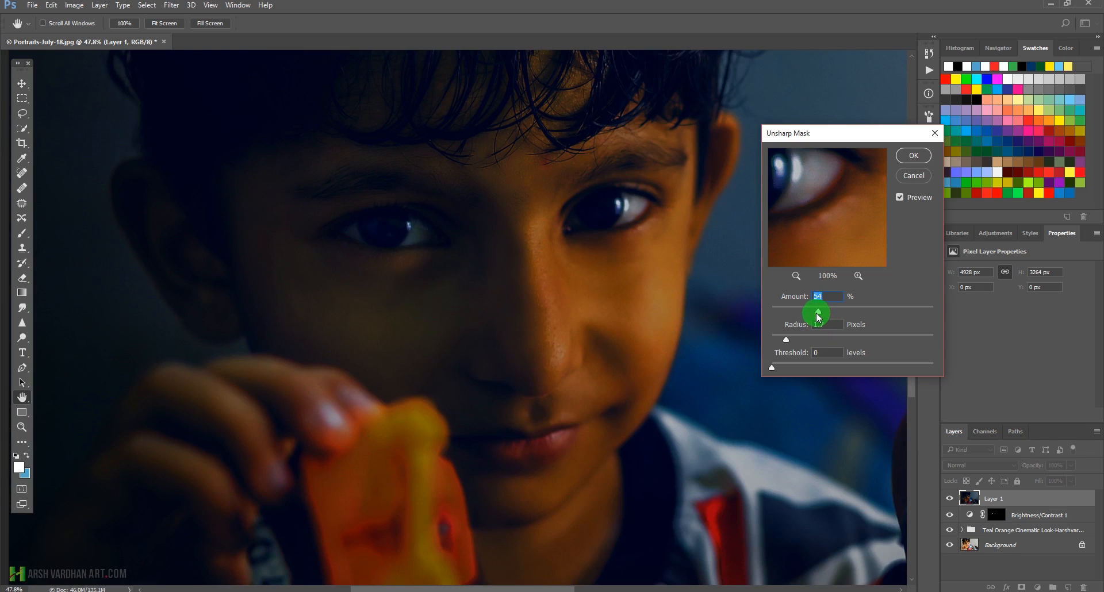
left_click_drag(819, 313, 842, 314)
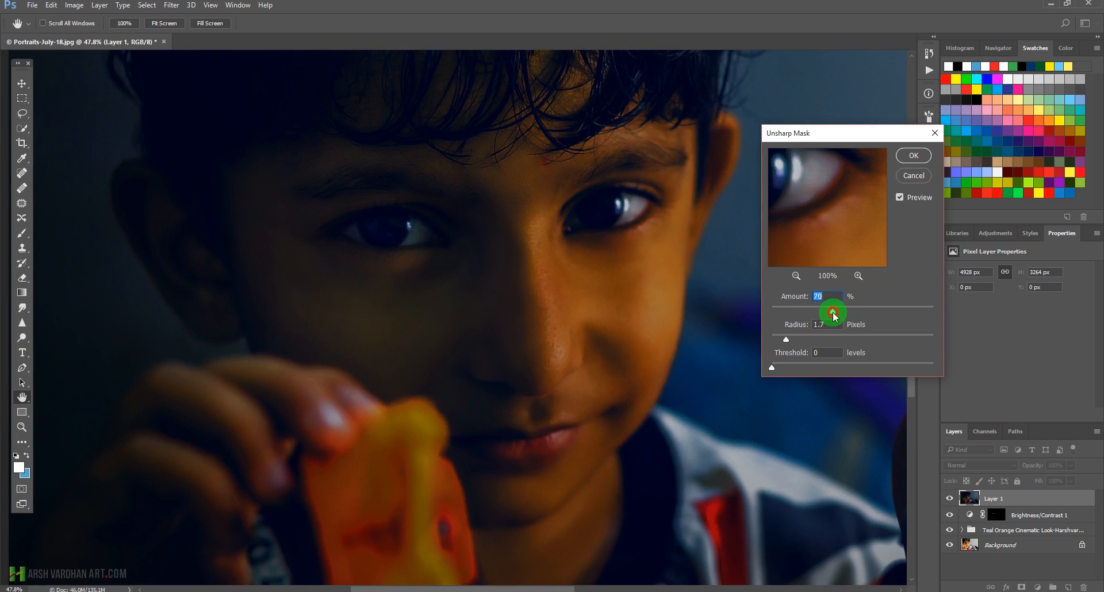
left_click(914, 156)
key("b")
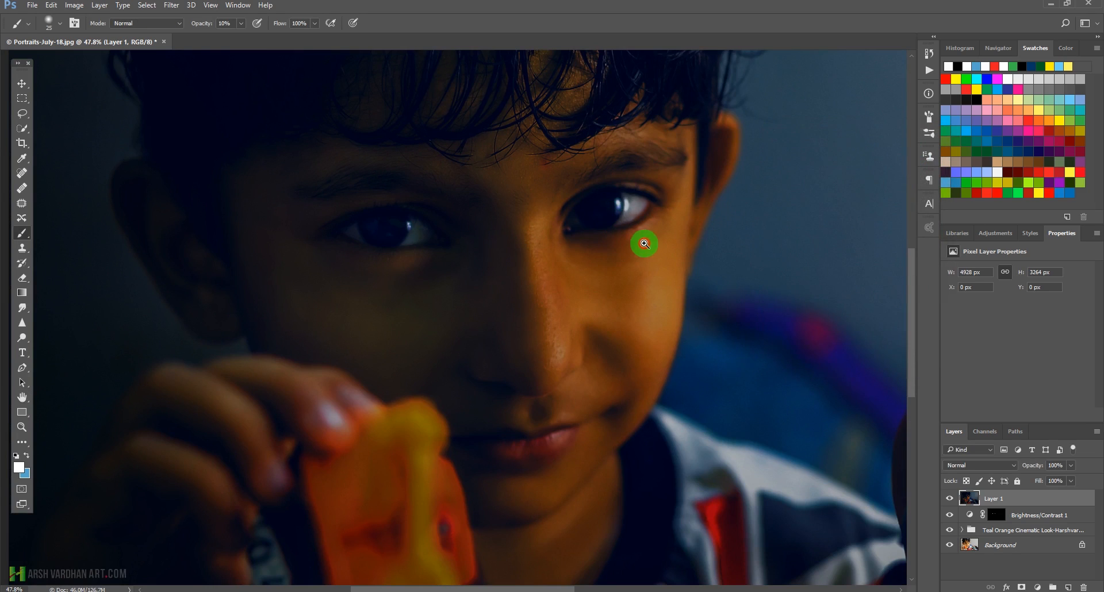
Check the effect of the sharpened top layer on the whole portrait and view the result in full screen mode.
left_click_drag(644, 244, 578, 230)
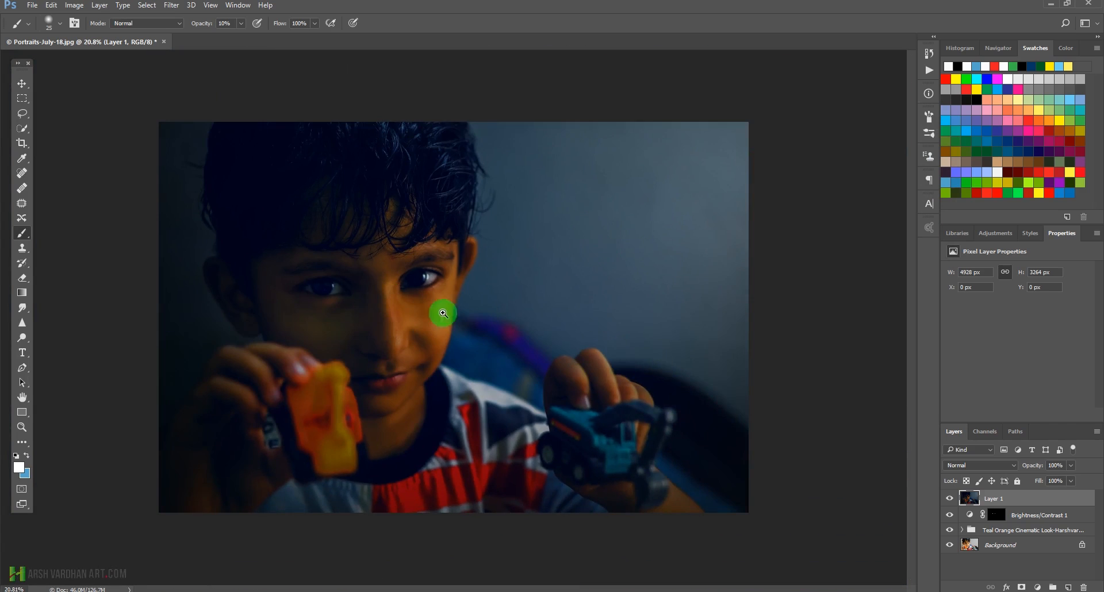
left_click_drag(443, 313, 464, 317)
left_click_drag(651, 399, 604, 367)
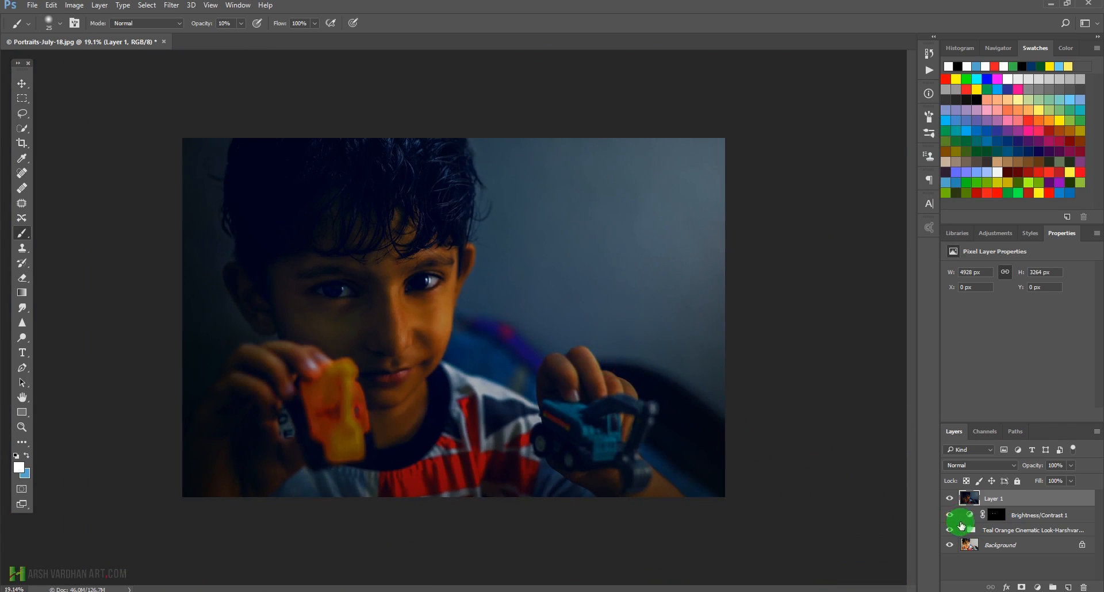
left_click(952, 499)
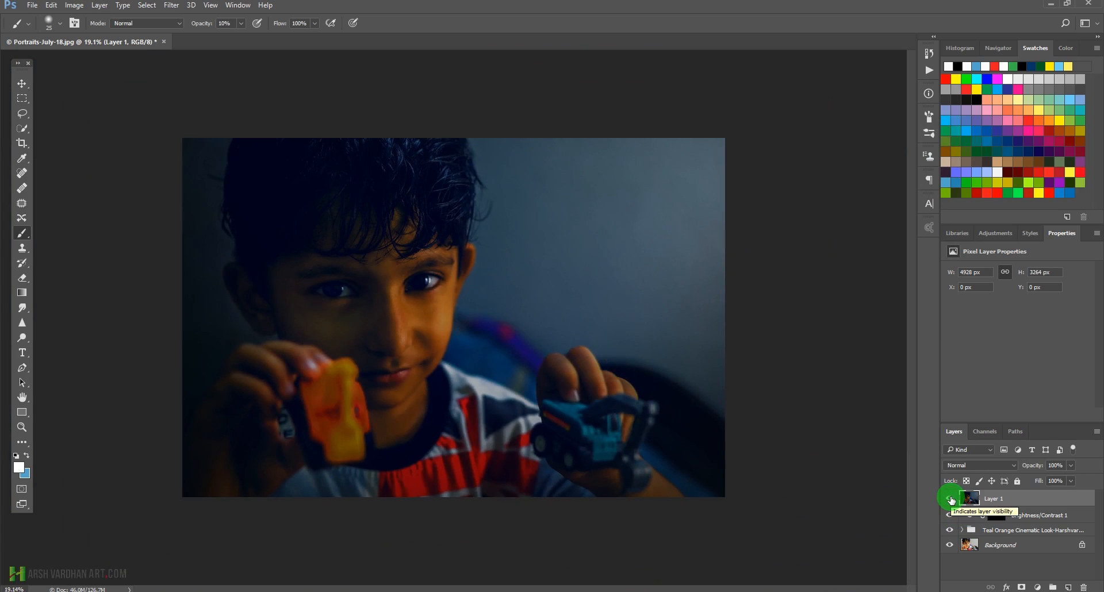
key("f")
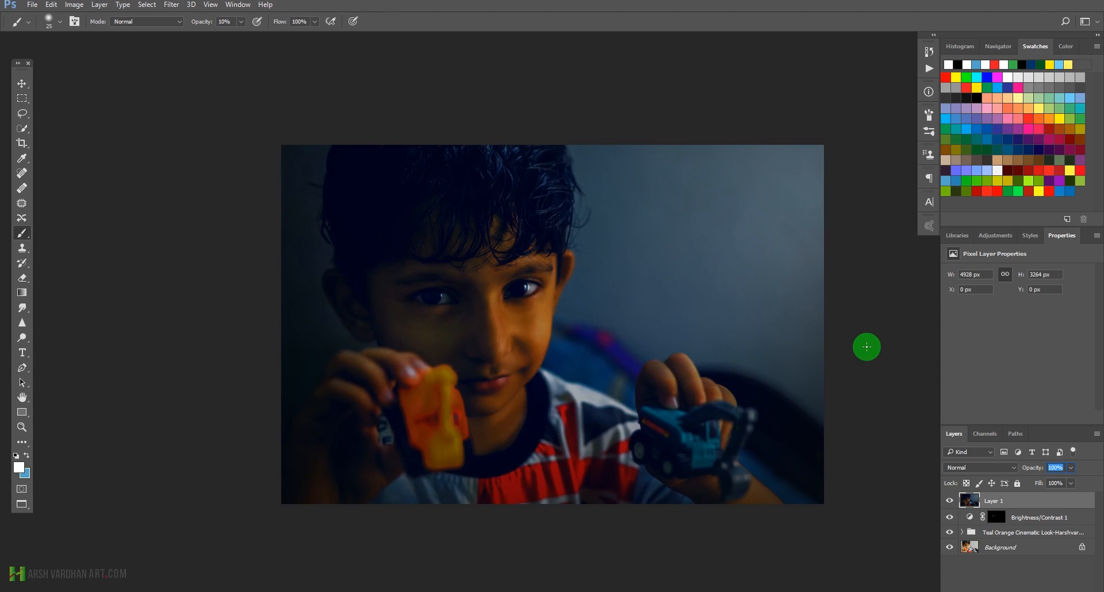
key("ctrl+plus")
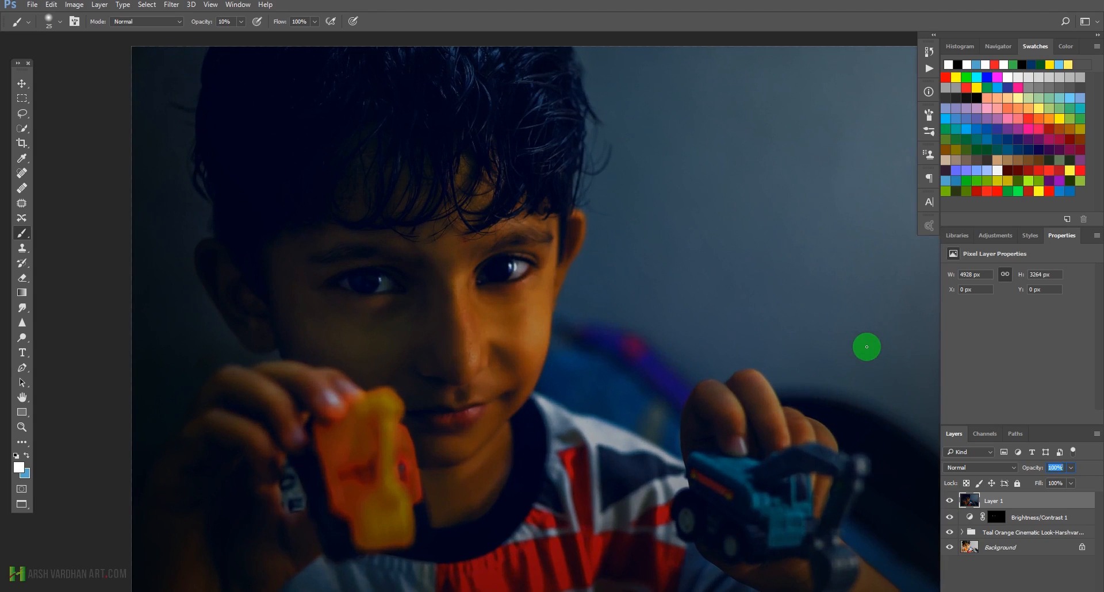